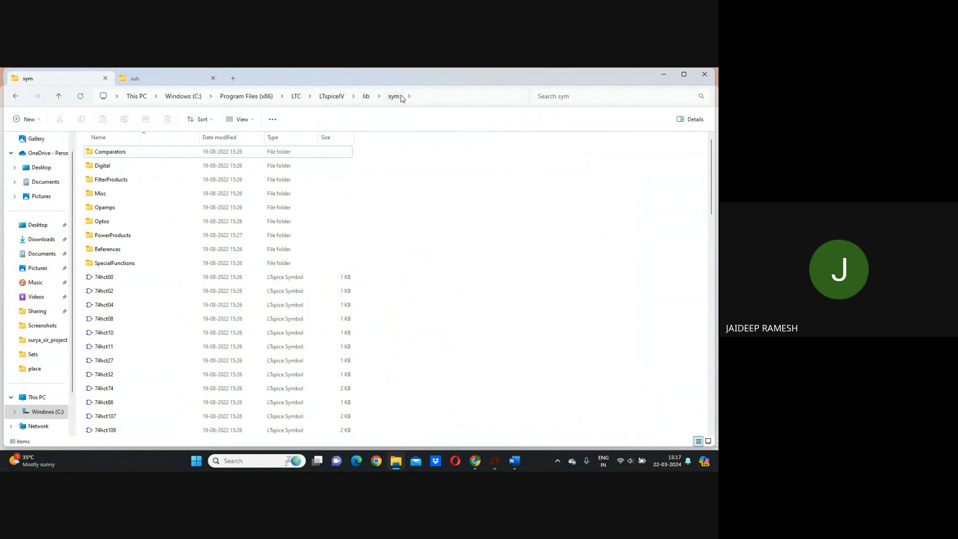
# - Switch to the LTSpice Simulations presentation in Google Slides and review the library installation steps and the slide on more technology library resources
pyautogui.click(475, 460)
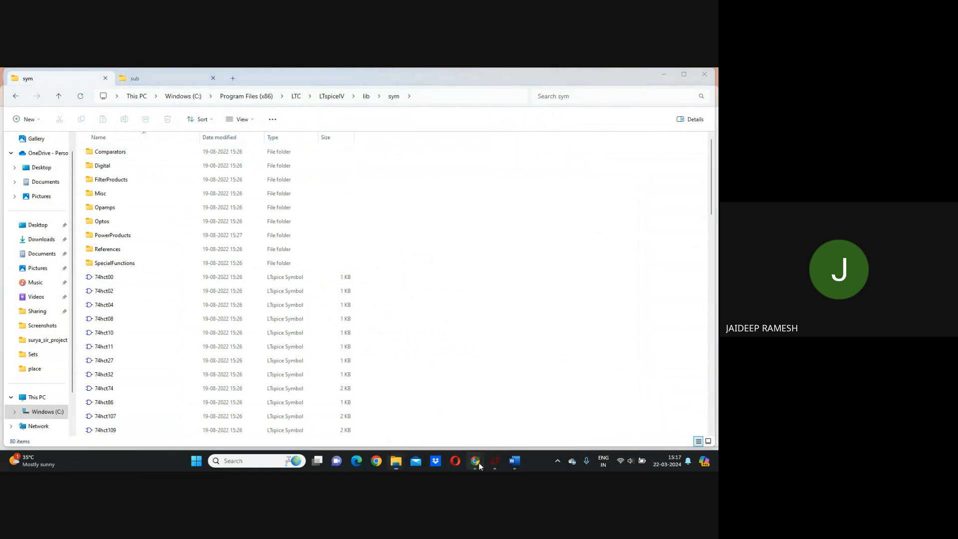
pyautogui.click(449, 409)
pyautogui.click(588, 120)
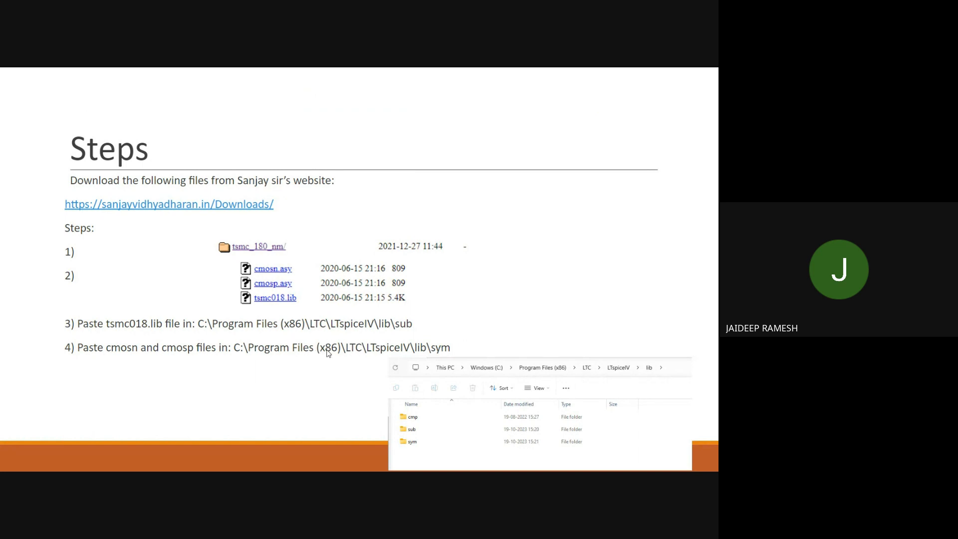
pyautogui.press('Escape')
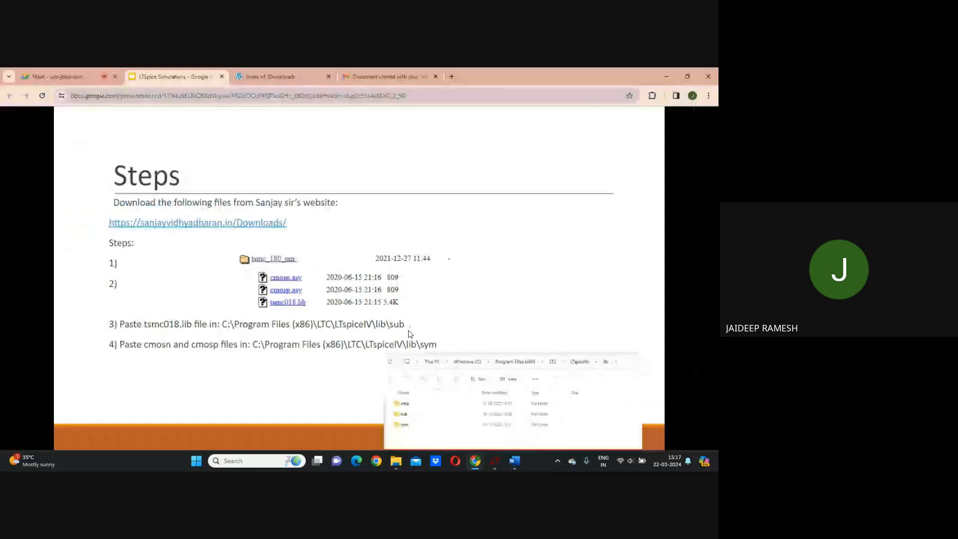
pyautogui.click(55, 283)
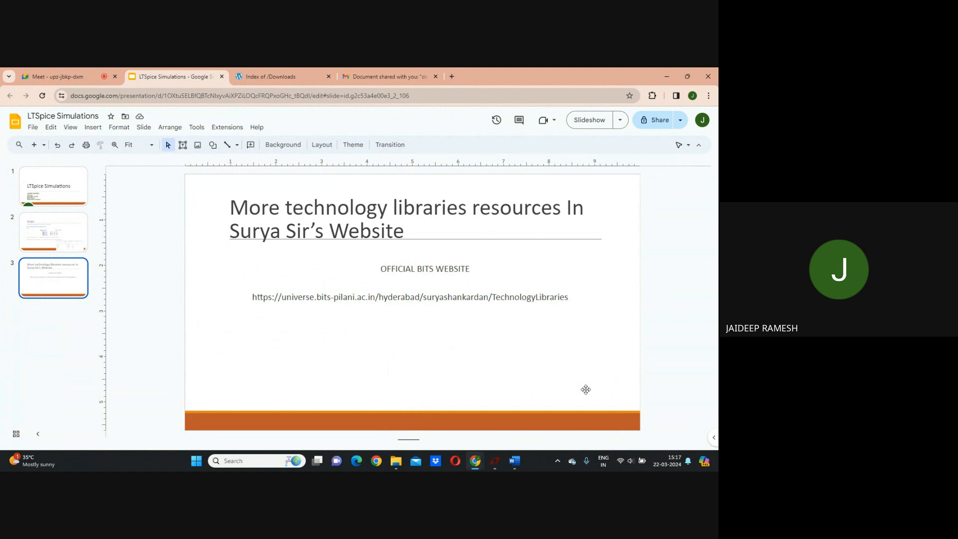
# - Switch to LTspice IV and create a new blank schematic
pyautogui.moveTo(496, 467)
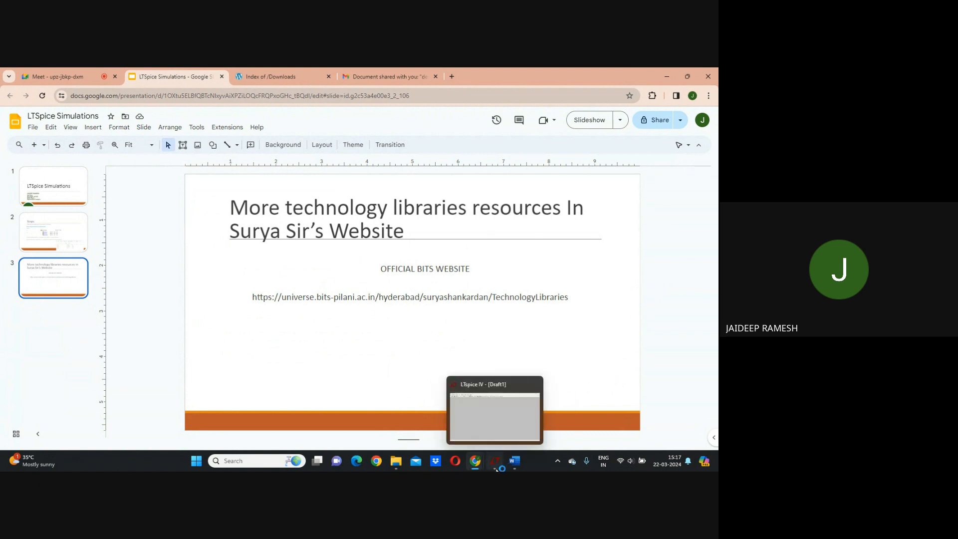
pyautogui.click(495, 429)
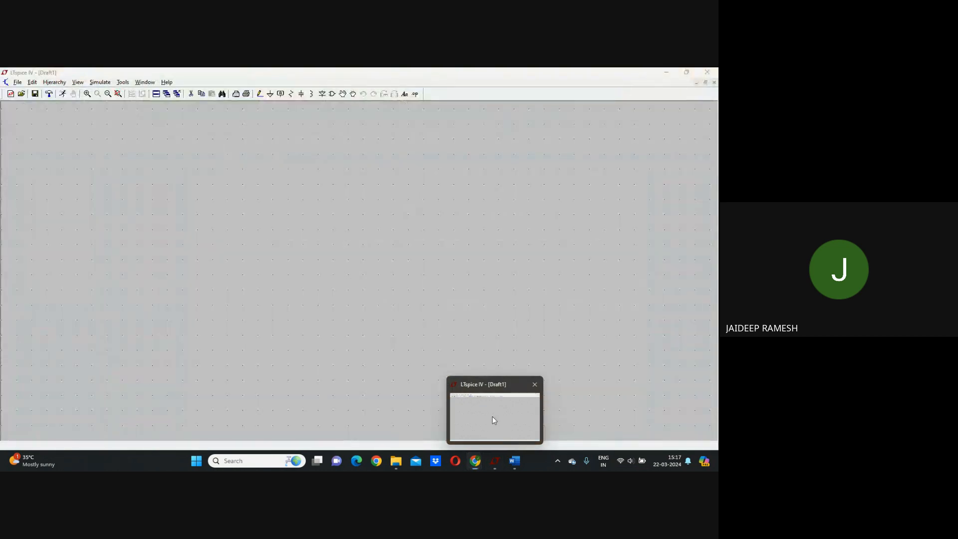
pyautogui.click(11, 94)
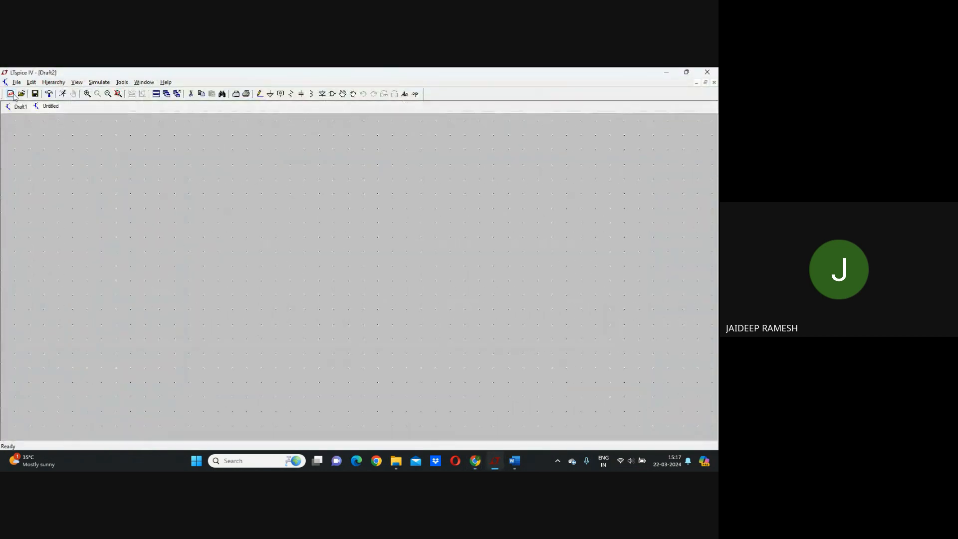
pyautogui.click(17, 83)
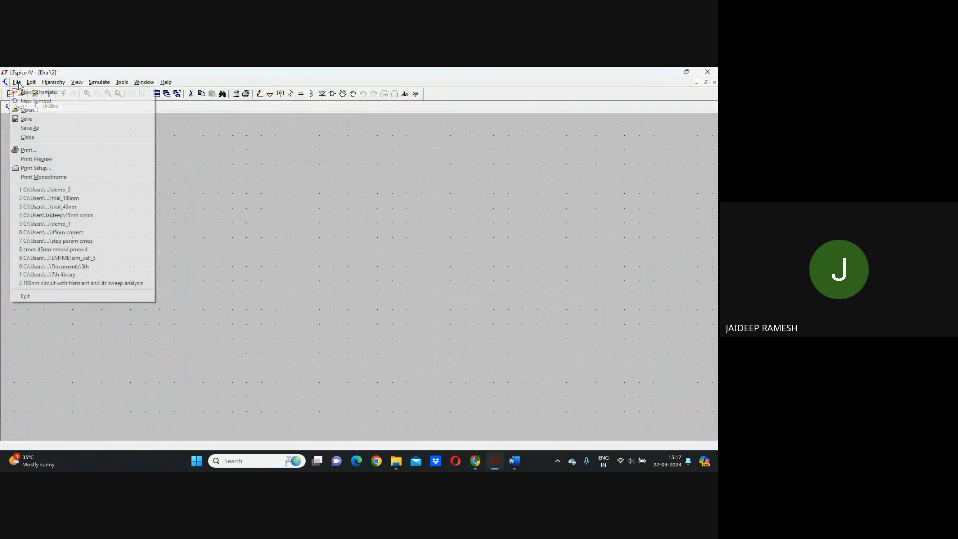
pyautogui.click(37, 95)
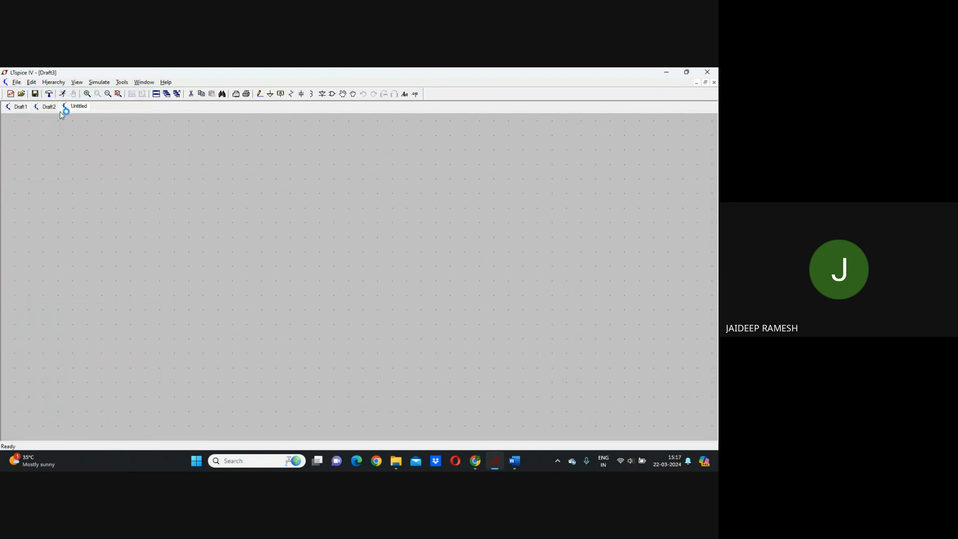
# - Close the Draft2 and Draft1 schematics, keeping only Draft3 open
pyautogui.rightClick(42, 108)
pyautogui.click(62, 126)
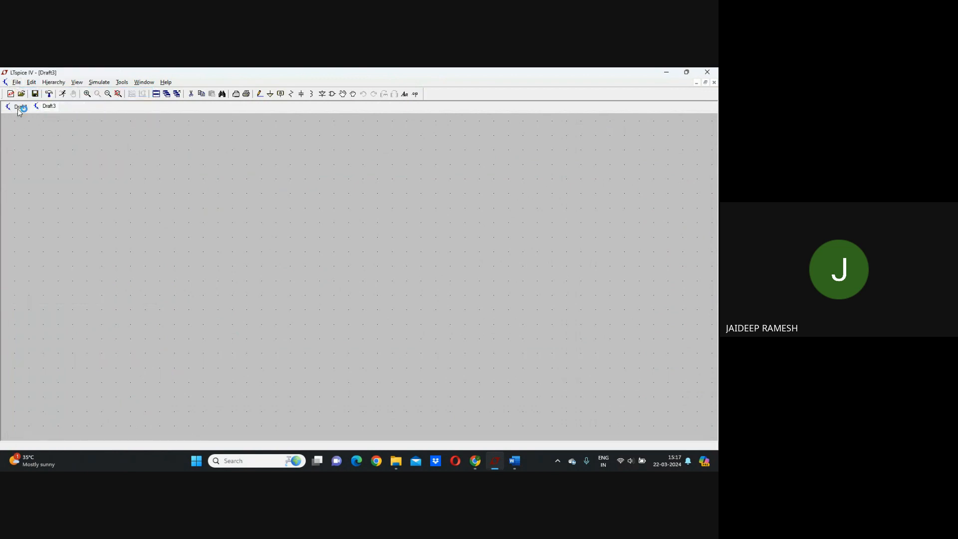
pyautogui.rightClick(19, 106)
pyautogui.click(35, 126)
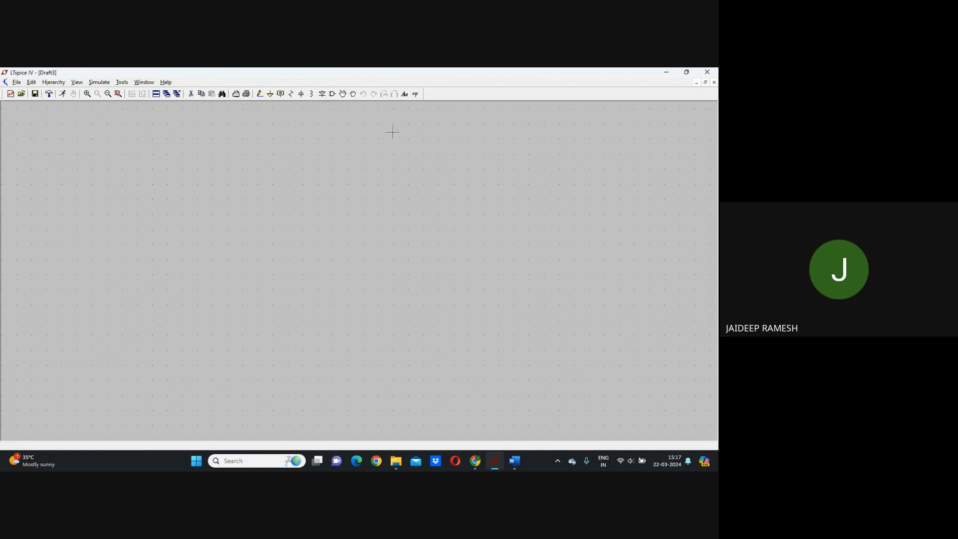
# - Place one cmosn N-channel MOSFET near the middle of the schematic
pyautogui.click(334, 95)
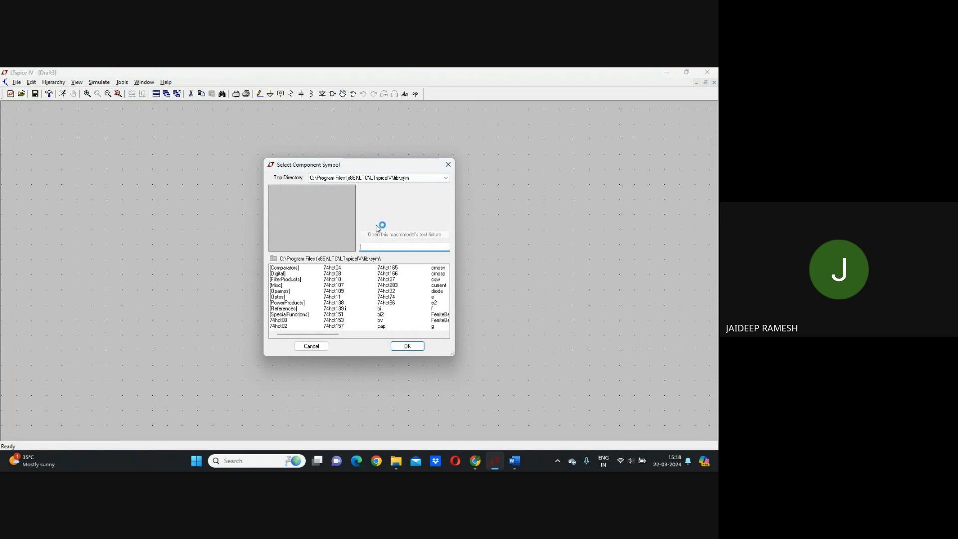
pyautogui.write('cmo')
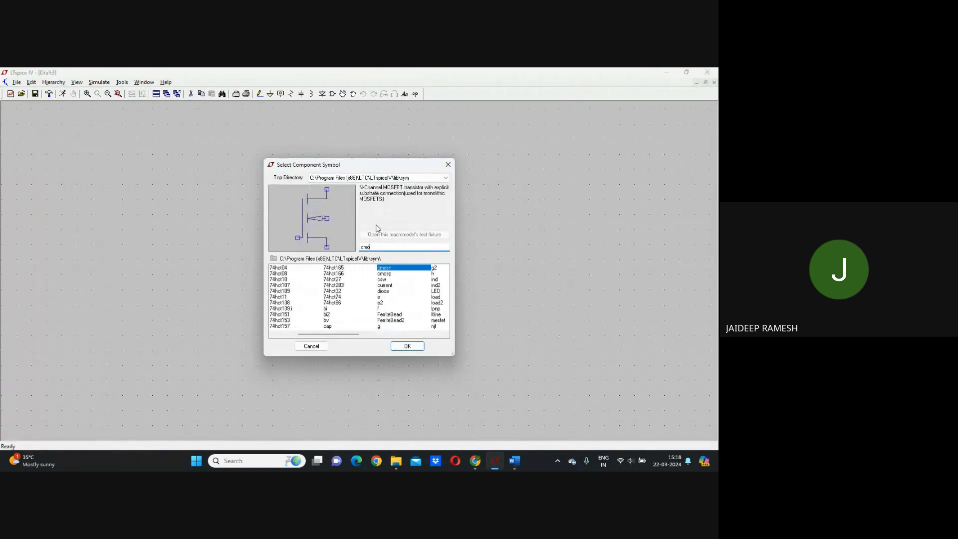
pyautogui.write('s')
pyautogui.click(407, 270)
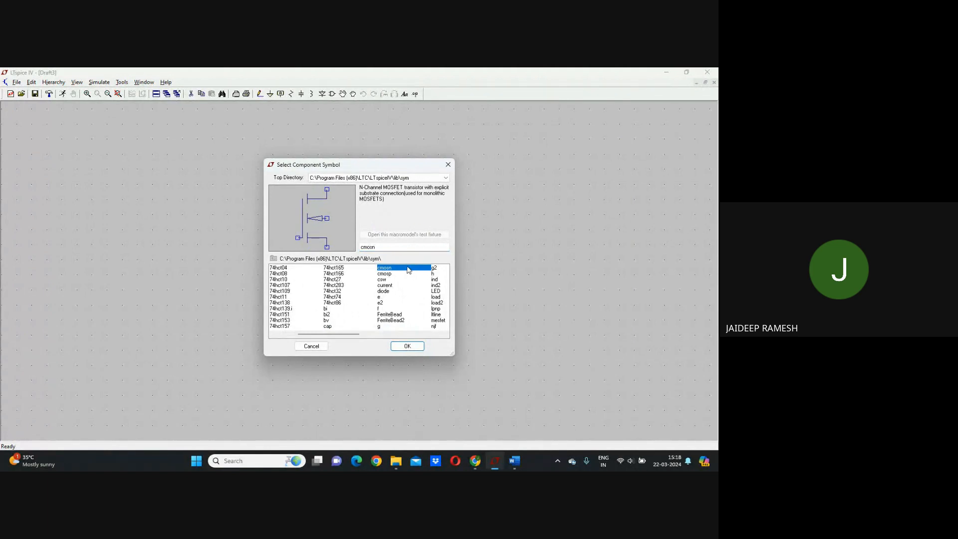
pyautogui.click(408, 346)
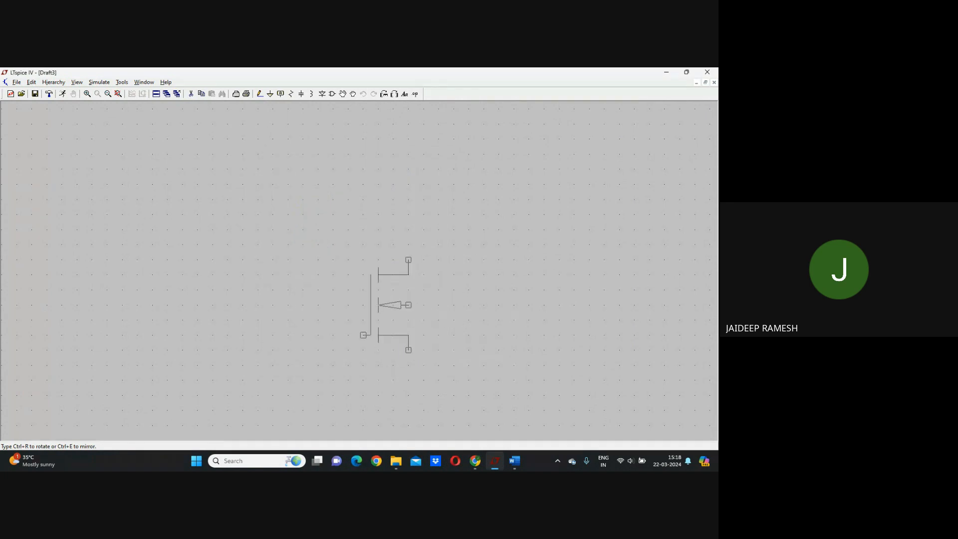
pyautogui.click(359, 319)
pyautogui.press('Escape')
# - Place one cmosp P-channel MOSFET directly above the CMOSN transistor
pyautogui.click(334, 95)
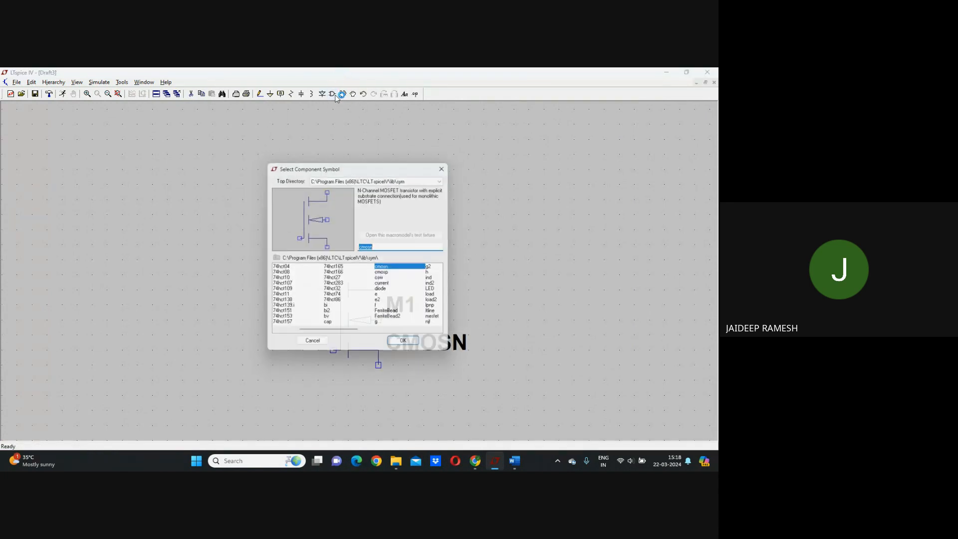
pyautogui.write('cmos')
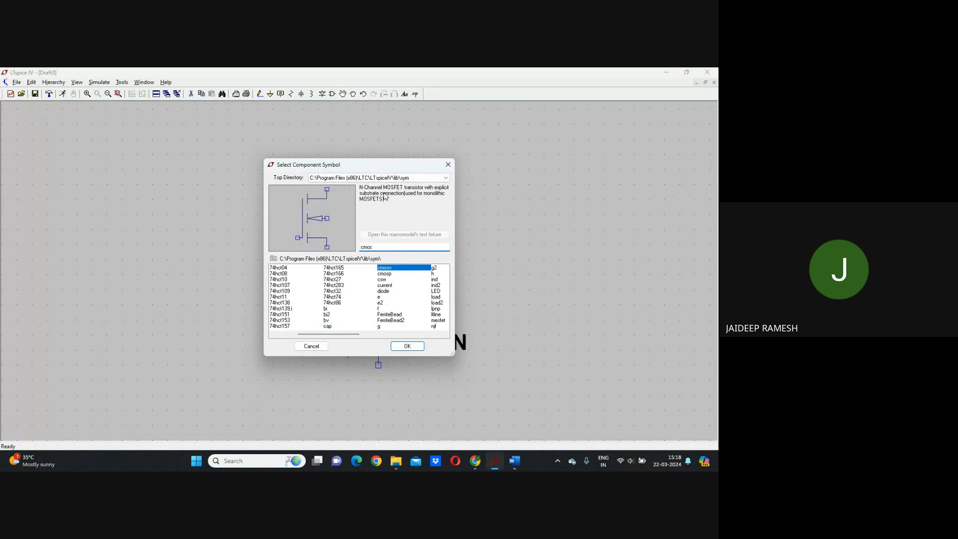
pyautogui.click(392, 275)
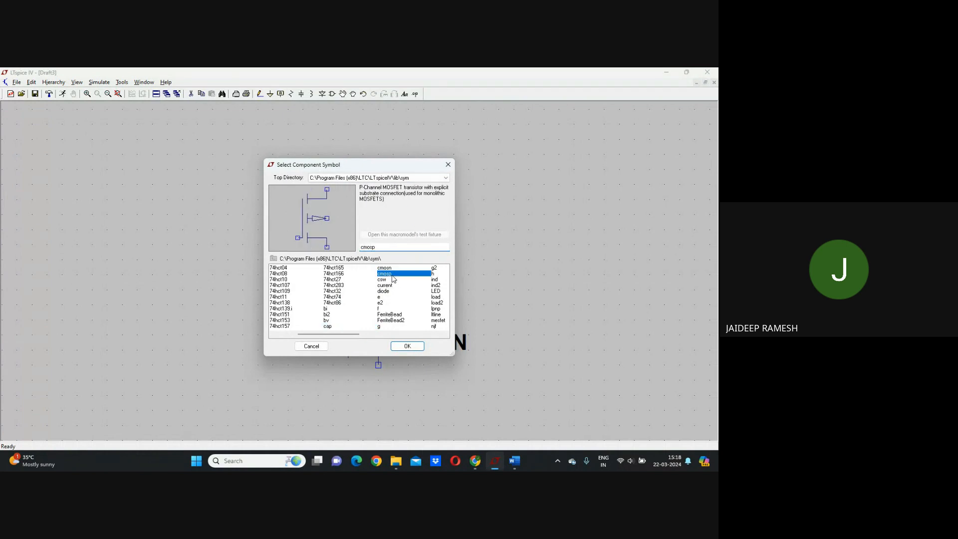
pyautogui.click(407, 346)
pyautogui.click(378, 230)
pyautogui.press('Escape')
pyautogui.scroll(-3, 391, 229)
pyautogui.scroll(-1, 407, 225)
pyautogui.scroll(-1, 408, 225)
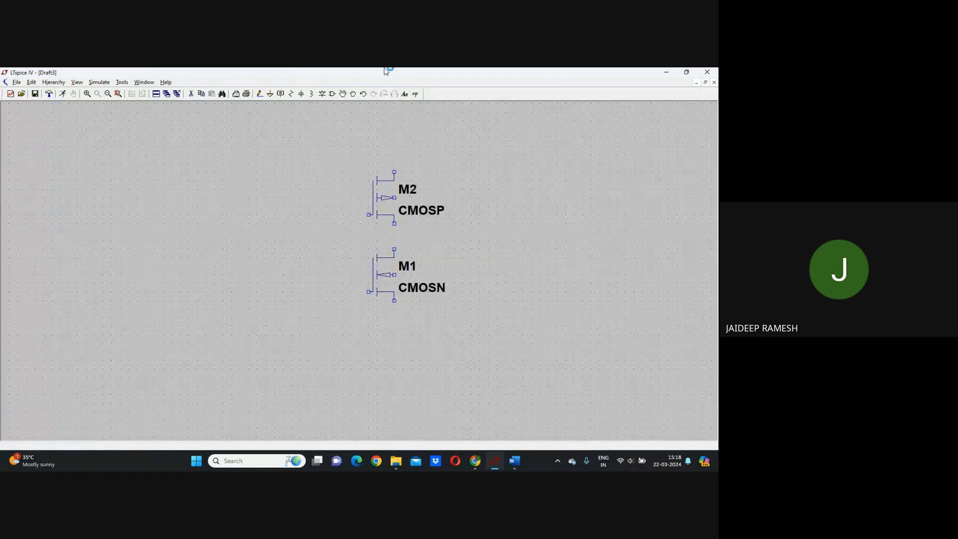
# - Place two voltage sources, one above the other, to the left of the transistors
pyautogui.click(333, 93)
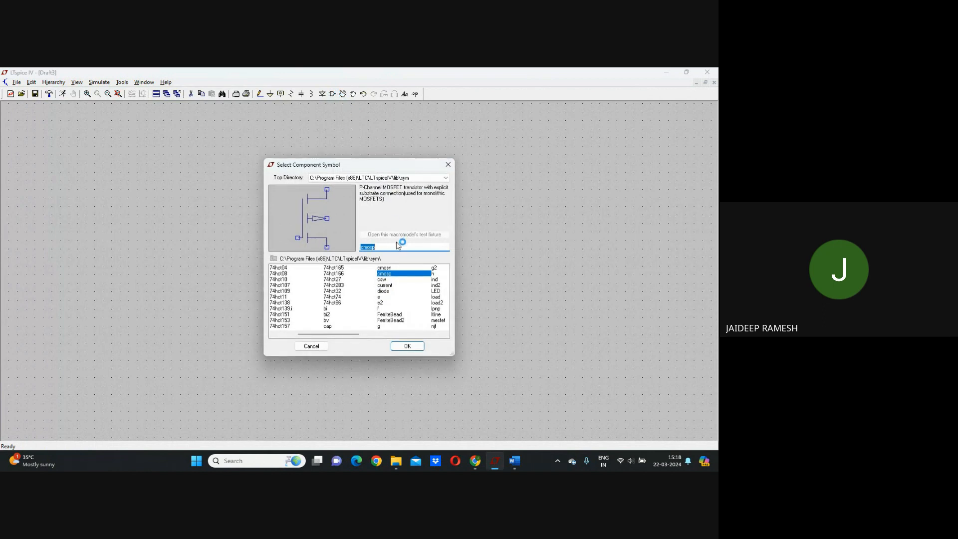
pyautogui.write('voltage')
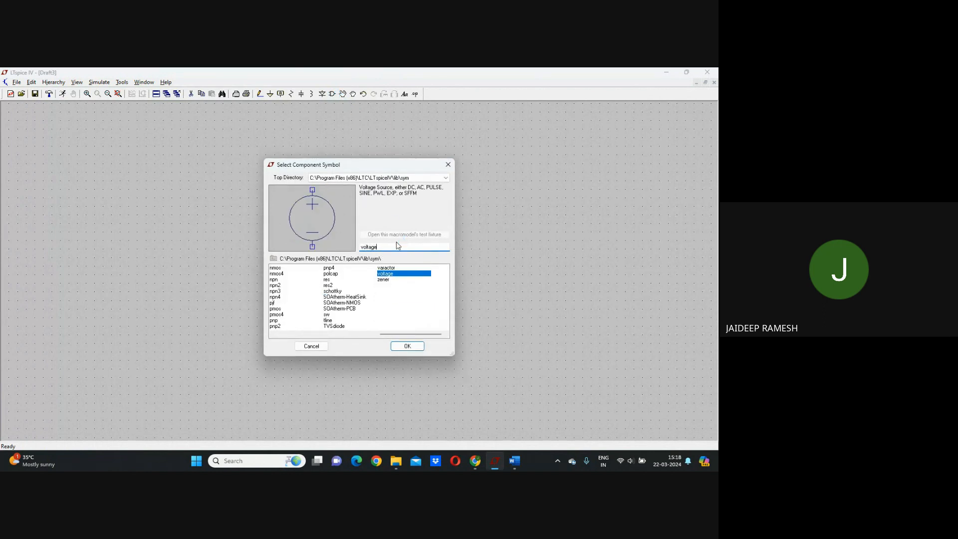
pyautogui.click(420, 273)
pyautogui.click(420, 344)
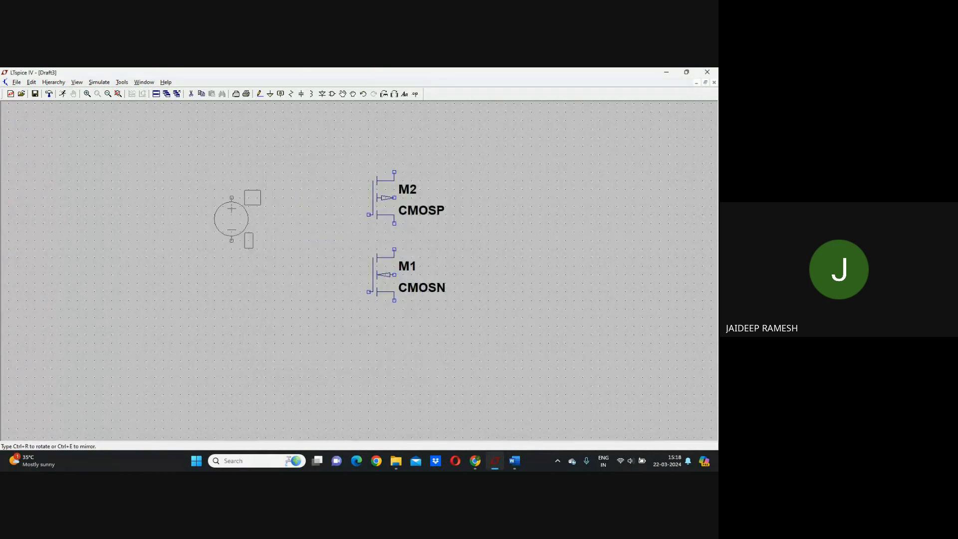
pyautogui.click(256, 228)
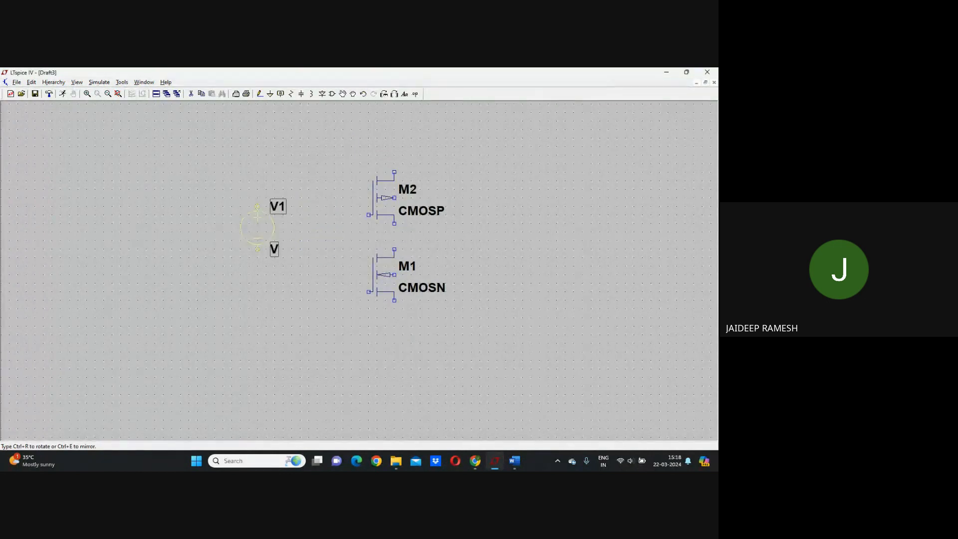
pyautogui.click(257, 321)
pyautogui.press('Escape')
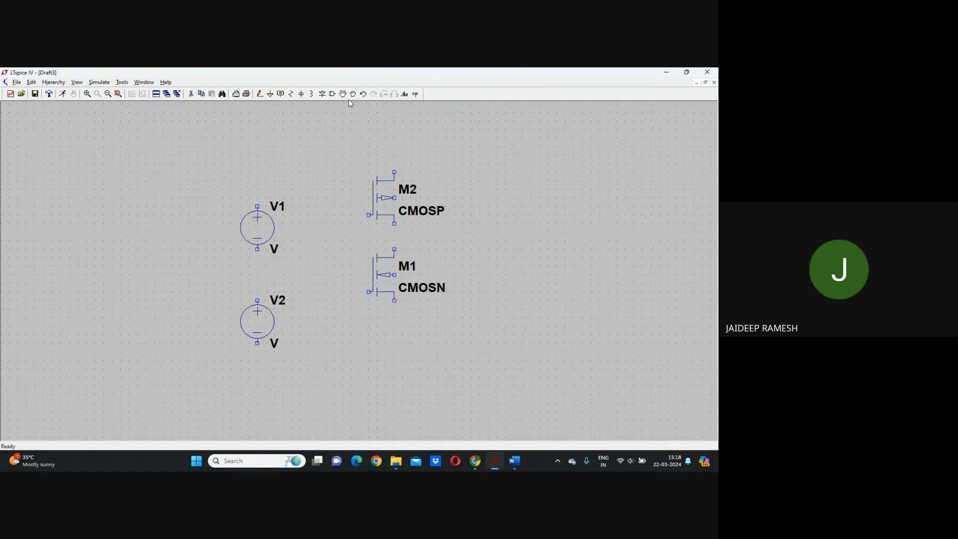
pyautogui.click(332, 94)
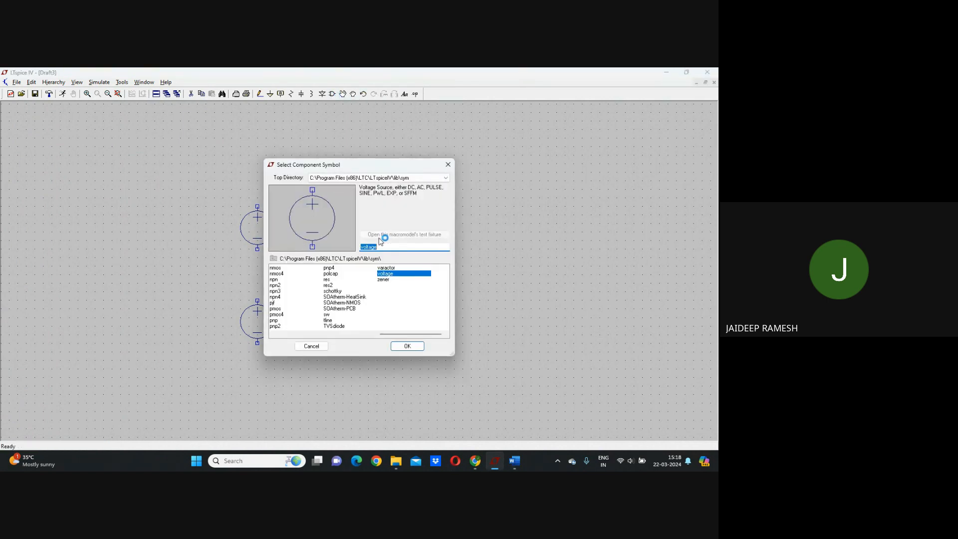
pyautogui.write('dround')
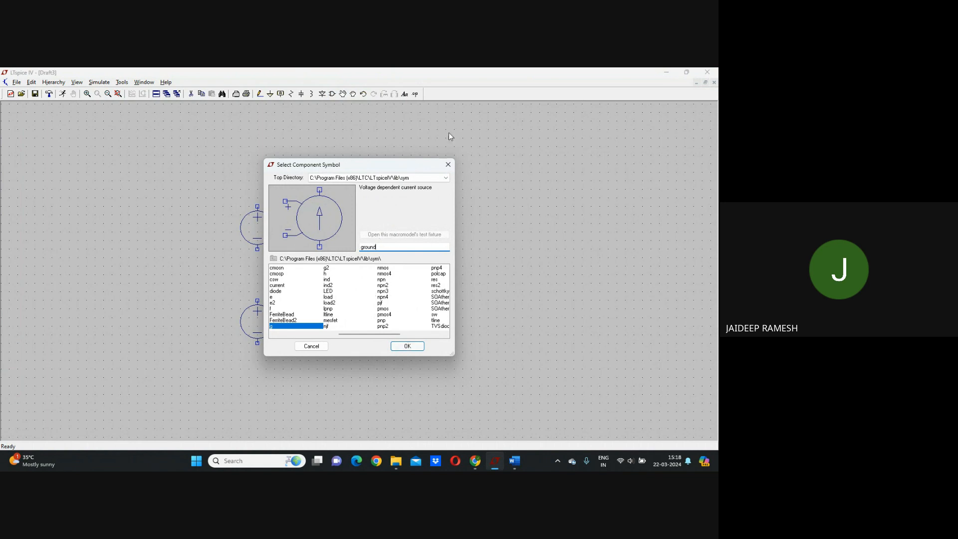
pyautogui.click(446, 164)
# - Place three ground symbols: one below V2, one below the CMOSN transistor, and one to the lower left of V1
pyautogui.click(271, 94)
pyautogui.click(266, 402)
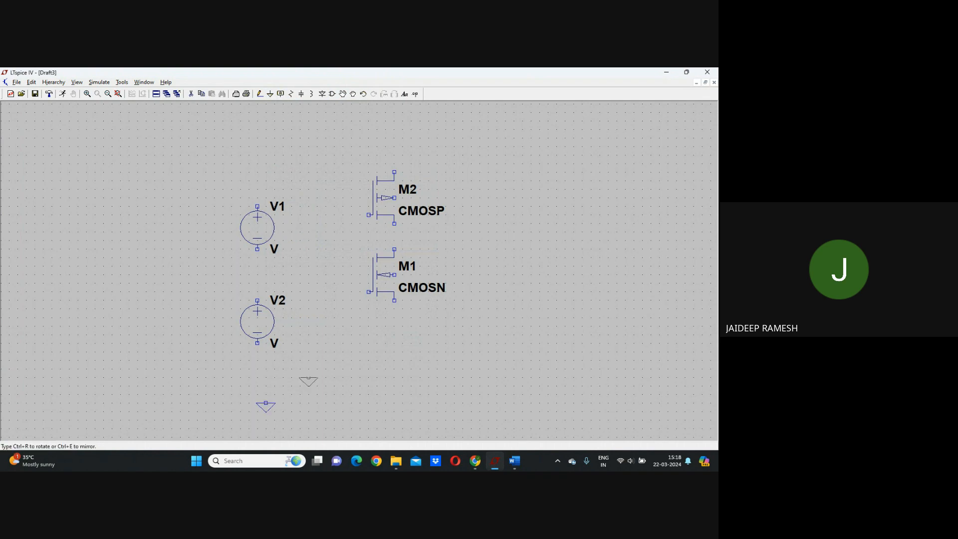
pyautogui.click(402, 370)
pyautogui.click(198, 284)
pyautogui.press('Escape')
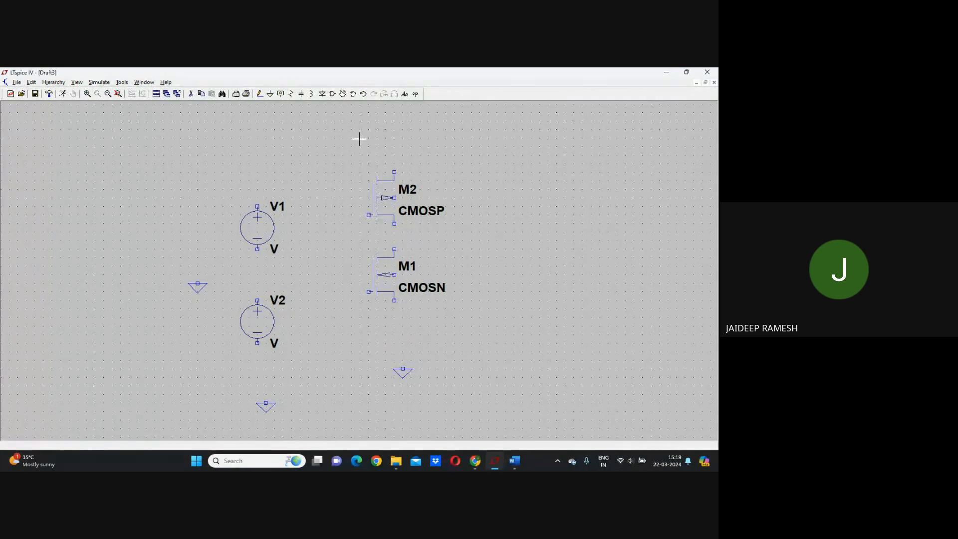
# - Wire the two transistors' gates together and run a wire from the CMOSP's lower terminal through the CMOSN down towards the ground
pyautogui.click(260, 95)
pyautogui.click(368, 214)
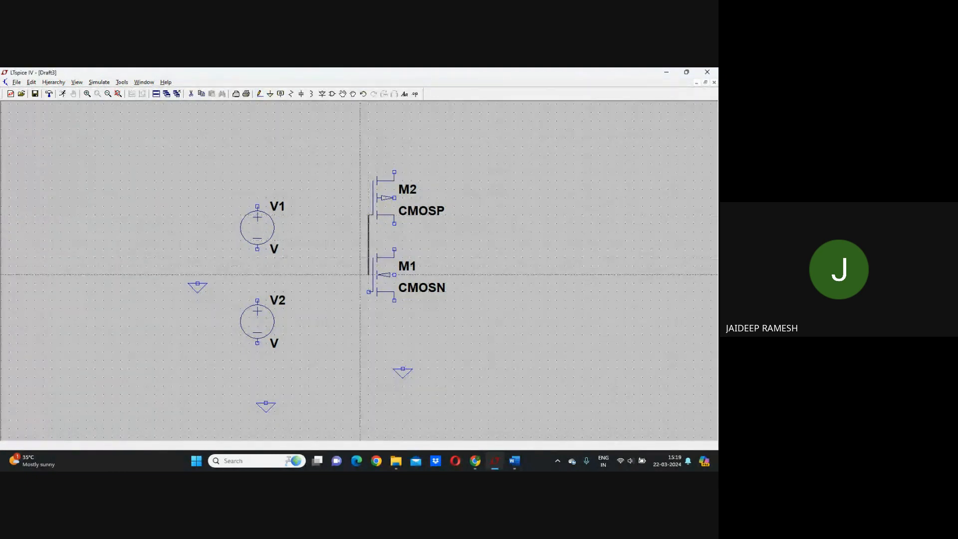
pyautogui.click(369, 291)
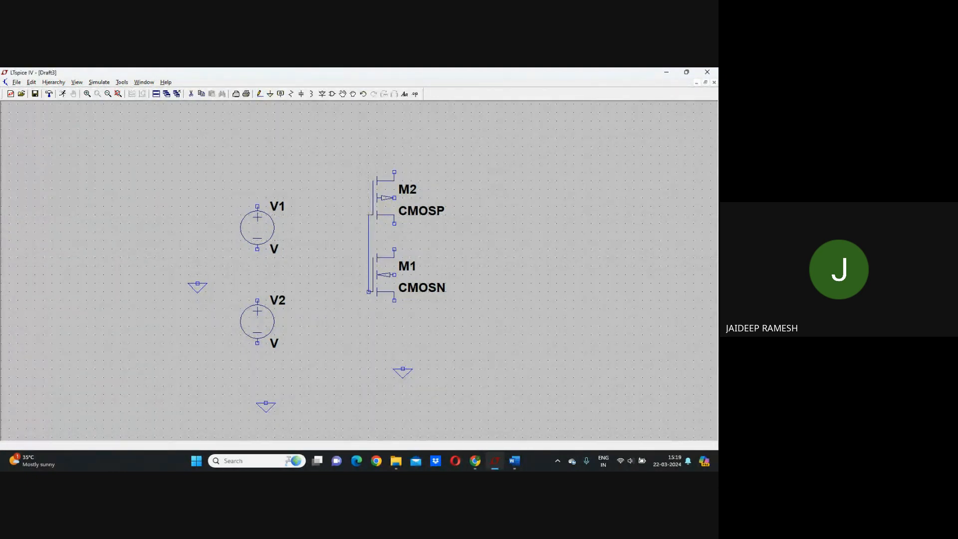
pyautogui.click(394, 216)
pyautogui.click(394, 360)
pyautogui.press('Escape')
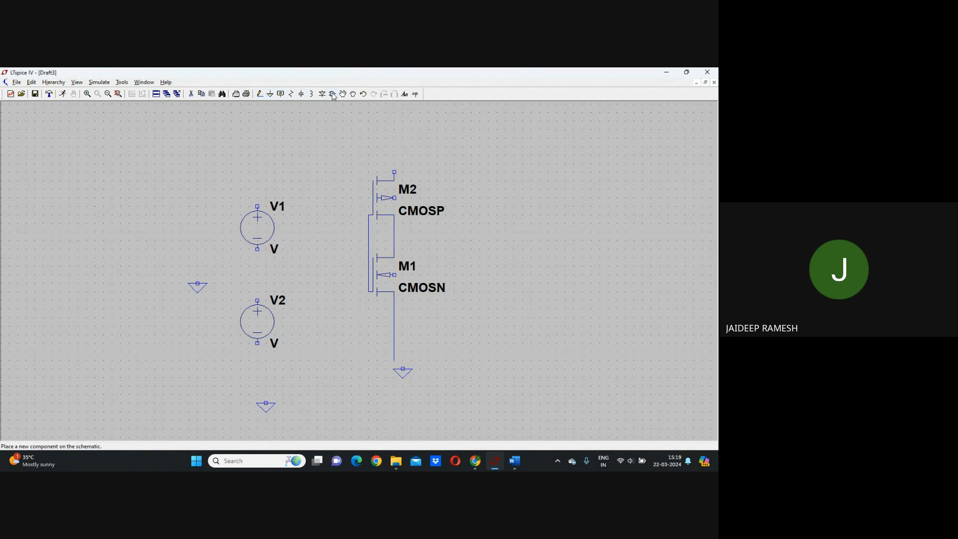
# - Replace the misaligned ground below the CMOSN with one directly under its source, and extend the source wire to that ground
pyautogui.click(191, 93)
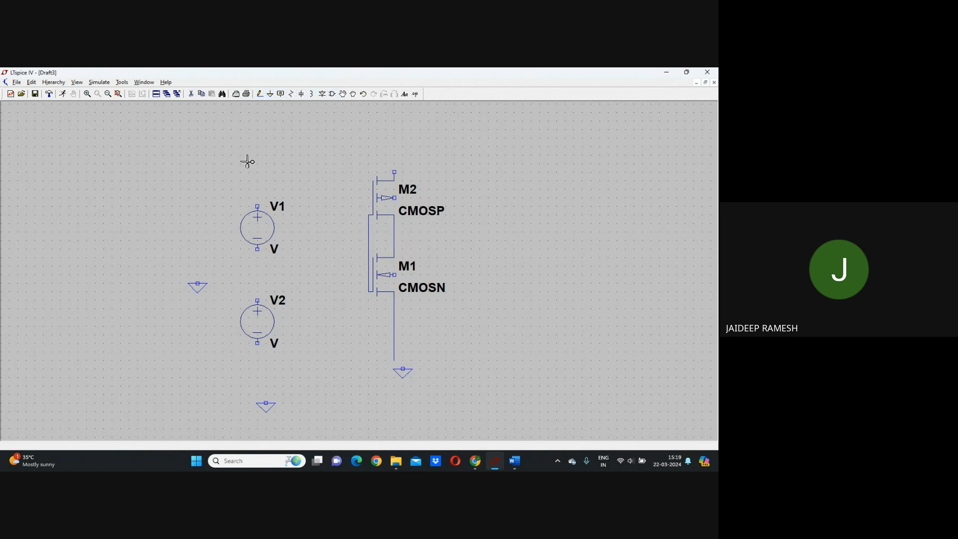
pyautogui.click(405, 371)
pyautogui.click(270, 93)
pyautogui.click(394, 397)
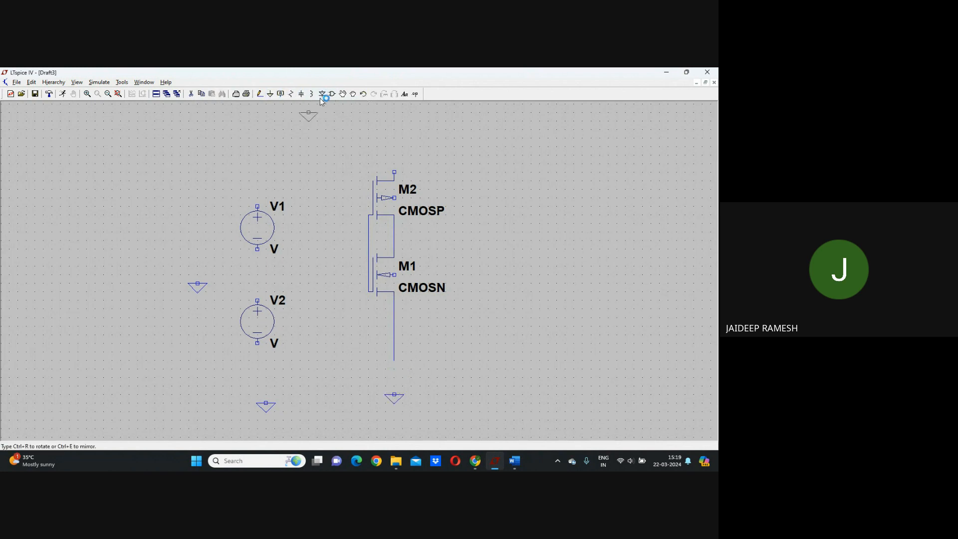
pyautogui.press('F3')
pyautogui.click(394, 360)
pyautogui.click(402, 394)
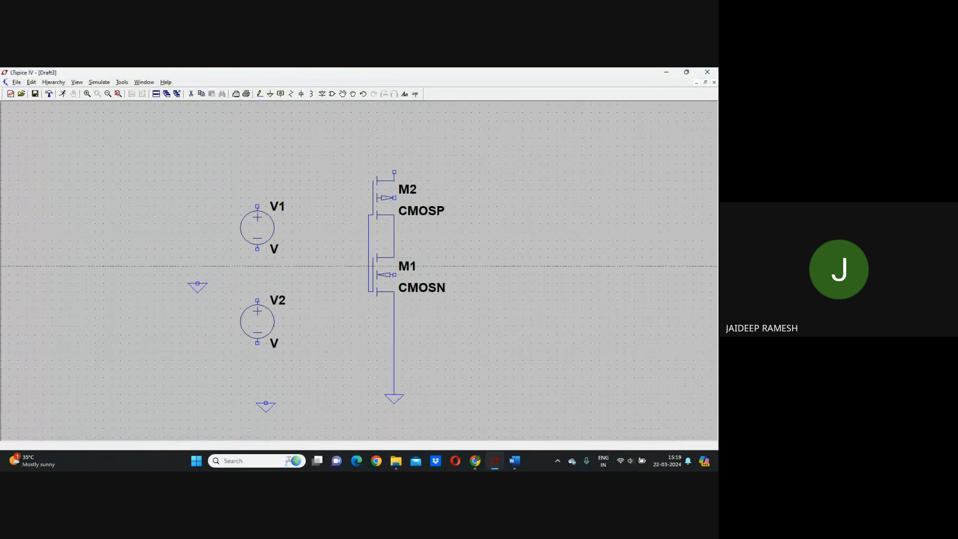
# - Wire V1's negative terminal to the ground at its lower left and its positive terminal to the CMOSP's upper terminal
pyautogui.click(257, 248)
pyautogui.click(197, 284)
pyautogui.click(394, 172)
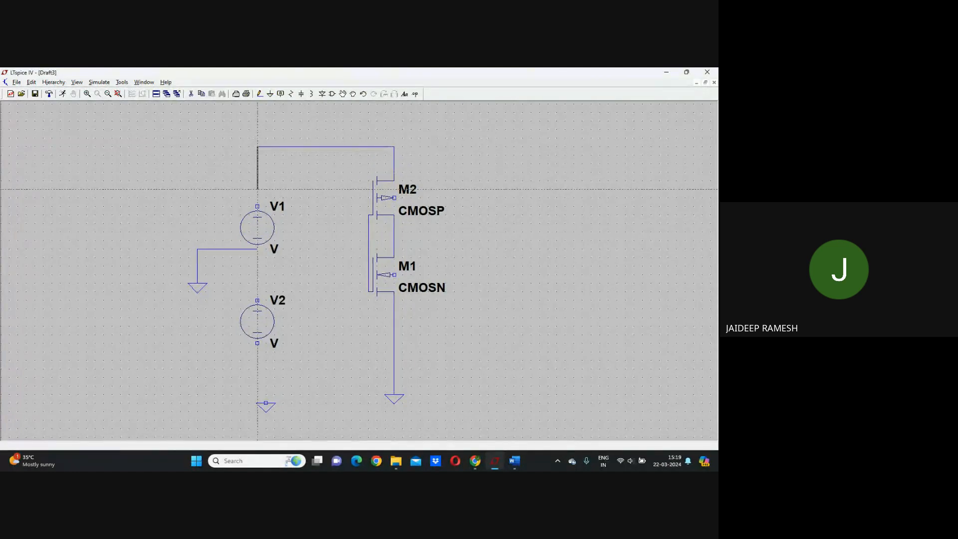
pyautogui.click(257, 204)
# - Connect the CMOSP's body terminal to its upper terminal and the CMOSN's body terminal to its lower source wire
pyautogui.click(394, 197)
pyautogui.click(394, 172)
pyautogui.click(394, 275)
pyautogui.click(420, 274)
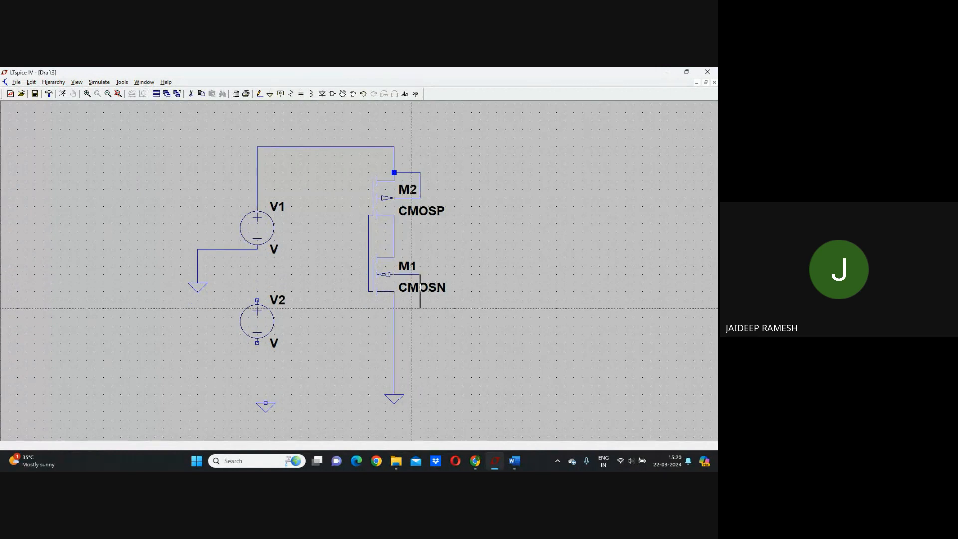
pyautogui.click(394, 309)
# - Wire V2's positive terminal to the transistors' common gate line and its negative terminal to the ground below it
pyautogui.click(257, 246)
pyautogui.click(368, 249)
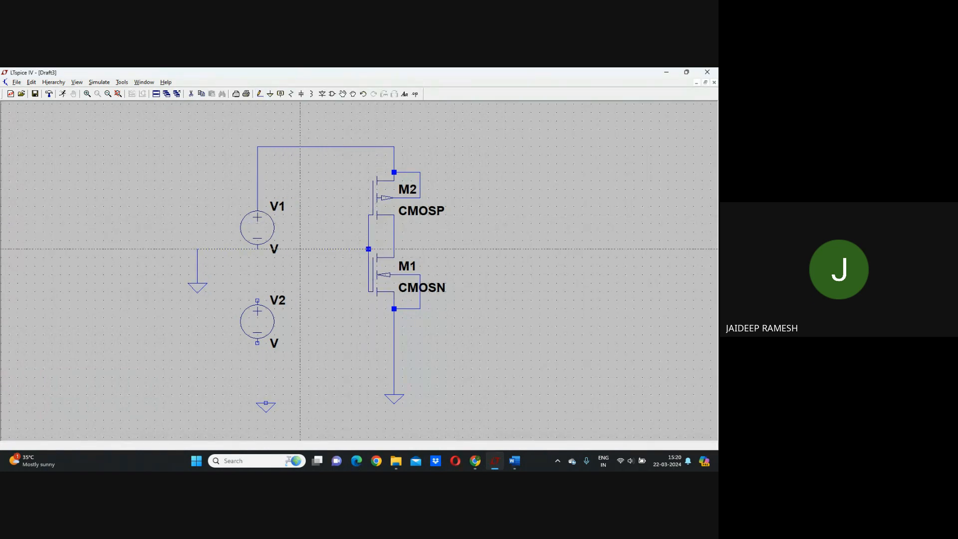
pyautogui.click(299, 290)
pyautogui.click(258, 301)
pyautogui.click(257, 342)
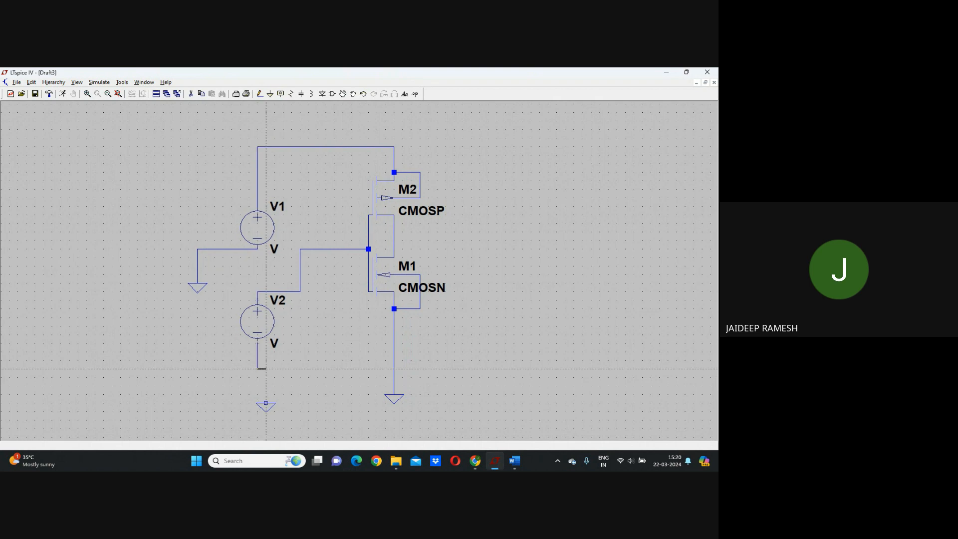
pyautogui.click(266, 402)
pyautogui.press('Escape')
# - Set the DC value of voltage source V1 to 1.8v
pyautogui.rightClick(260, 230)
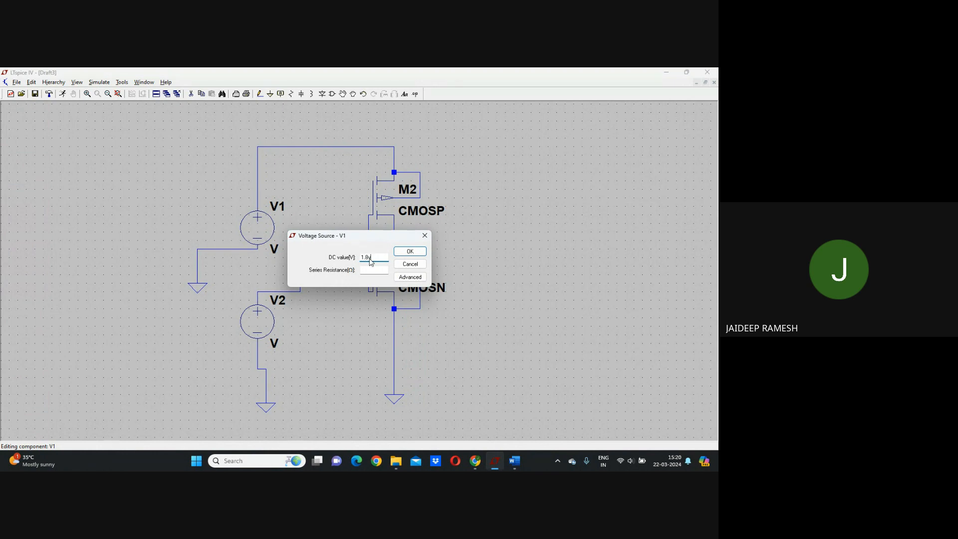
pyautogui.click(411, 251)
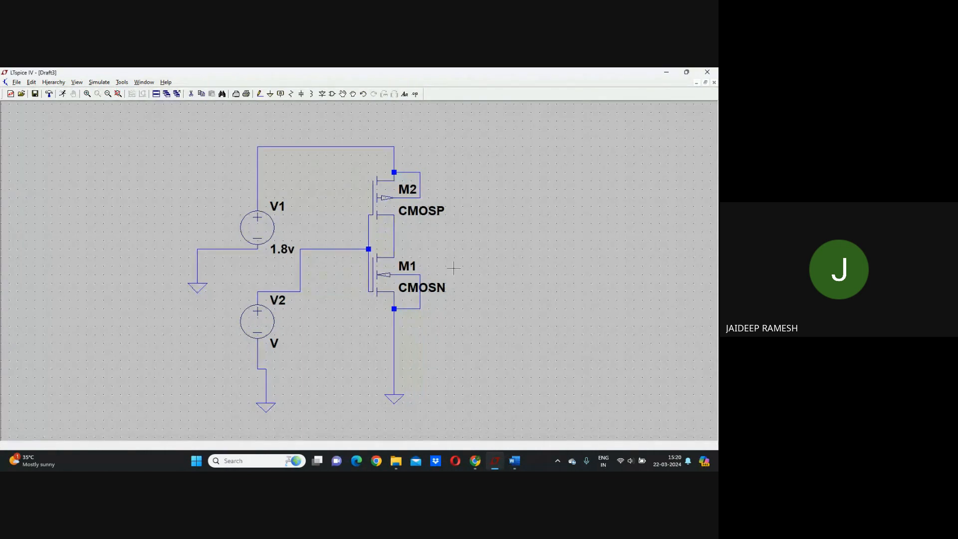
# - Add the SPICE directive .INCLUDE tsmc018.lib to the right of the transistors
pyautogui.click(415, 94)
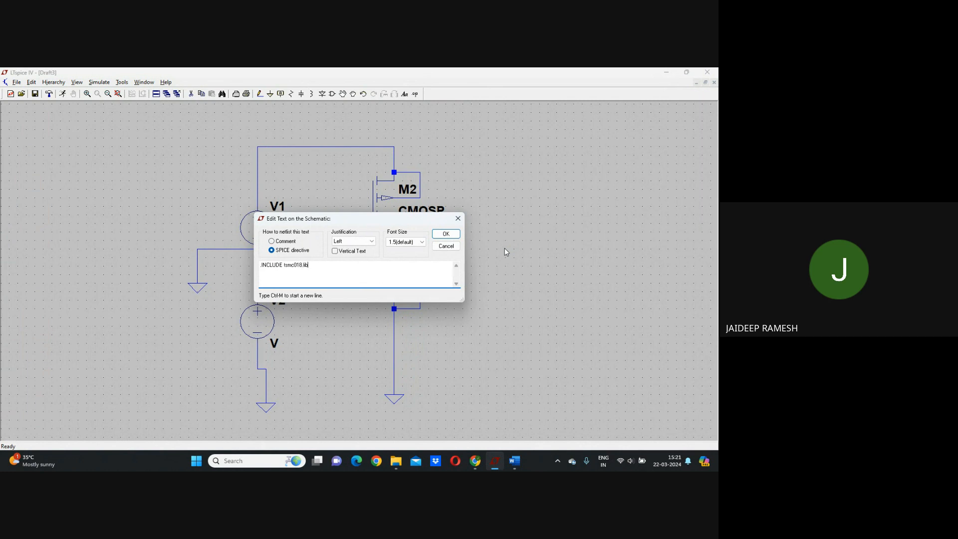
pyautogui.click(454, 235)
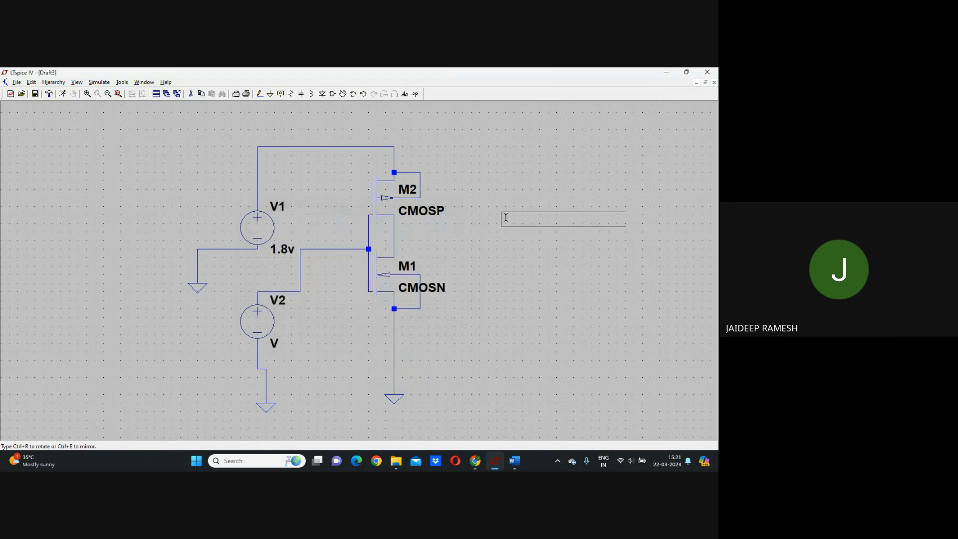
pyautogui.click(561, 202)
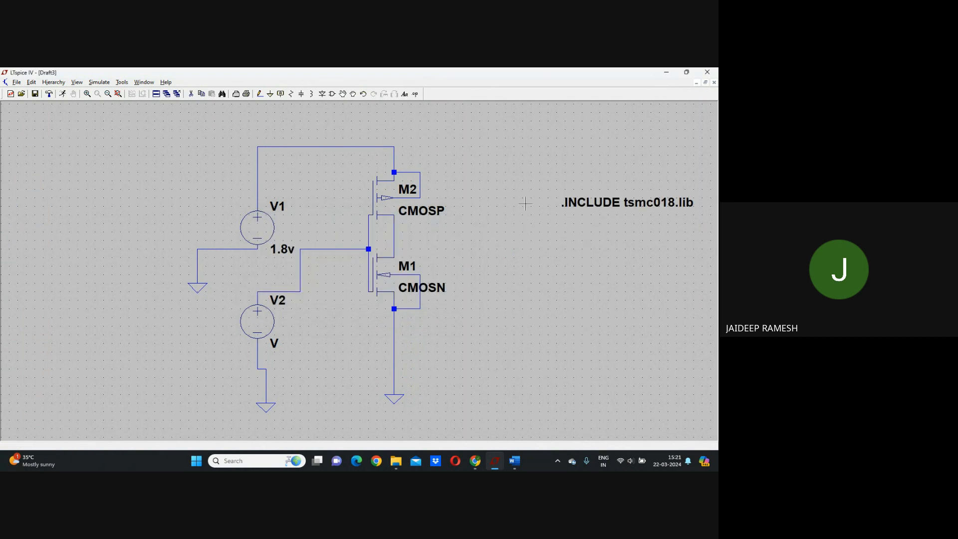
pyautogui.click(417, 95)
pyautogui.click(459, 219)
pyautogui.rightClick(277, 320)
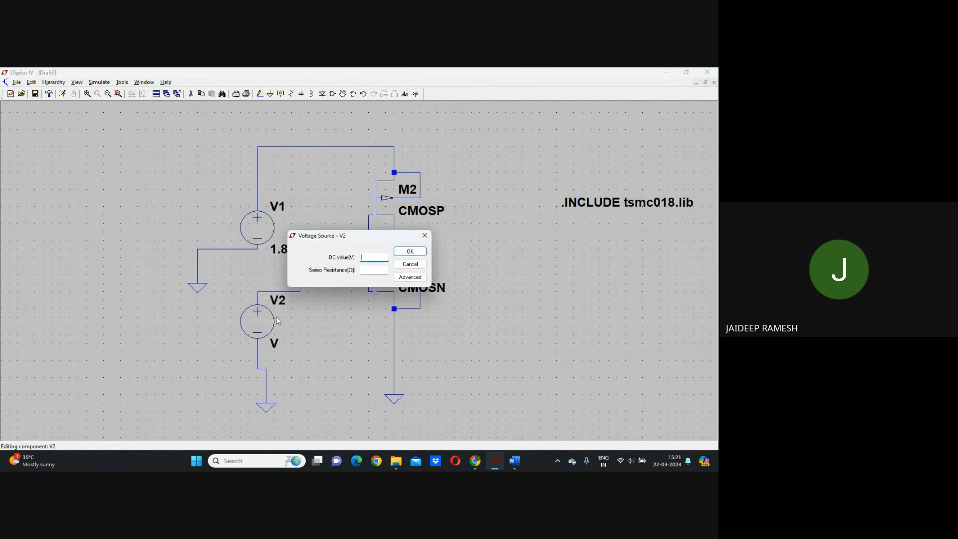
pyautogui.click(424, 235)
# - Set up a linear DC sweep of source V2 from 0 to 1.8 and place its directive below the .INCLUDE line
pyautogui.rightClick(452, 240)
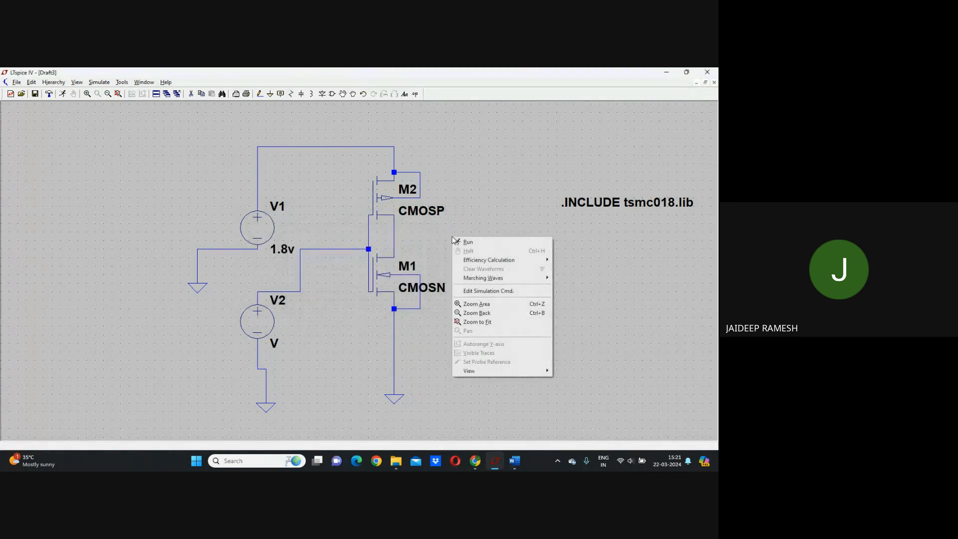
pyautogui.click(480, 291)
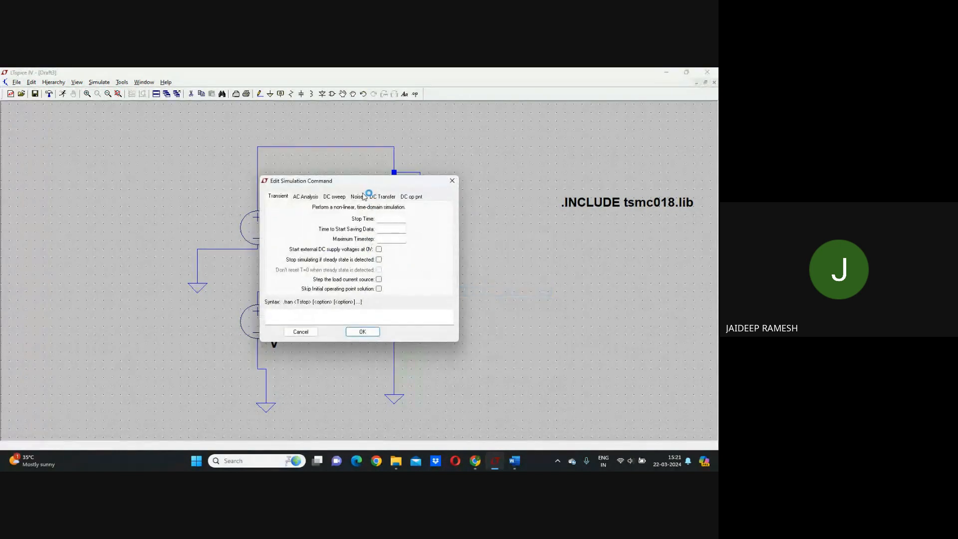
pyautogui.click(343, 196)
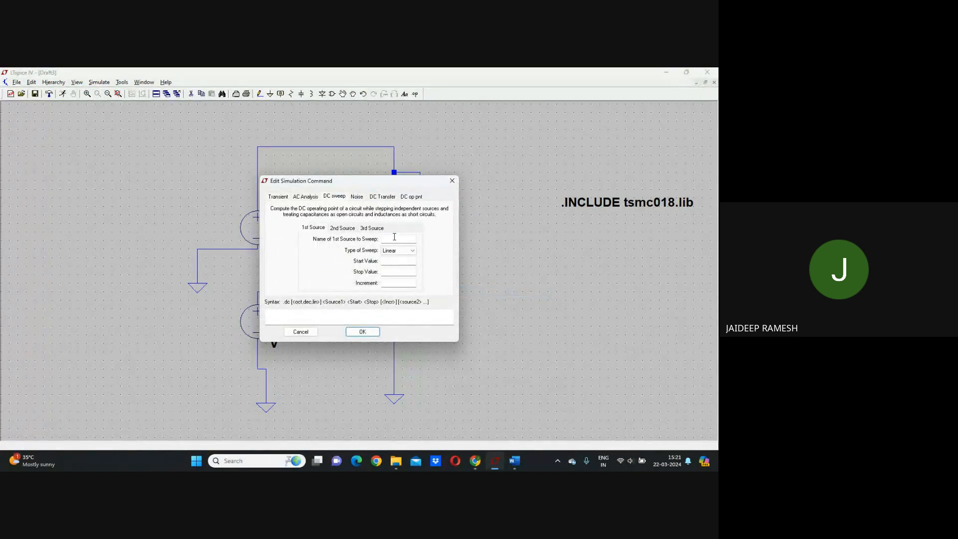
pyautogui.moveTo(388, 182); pyautogui.dragTo(477, 185)
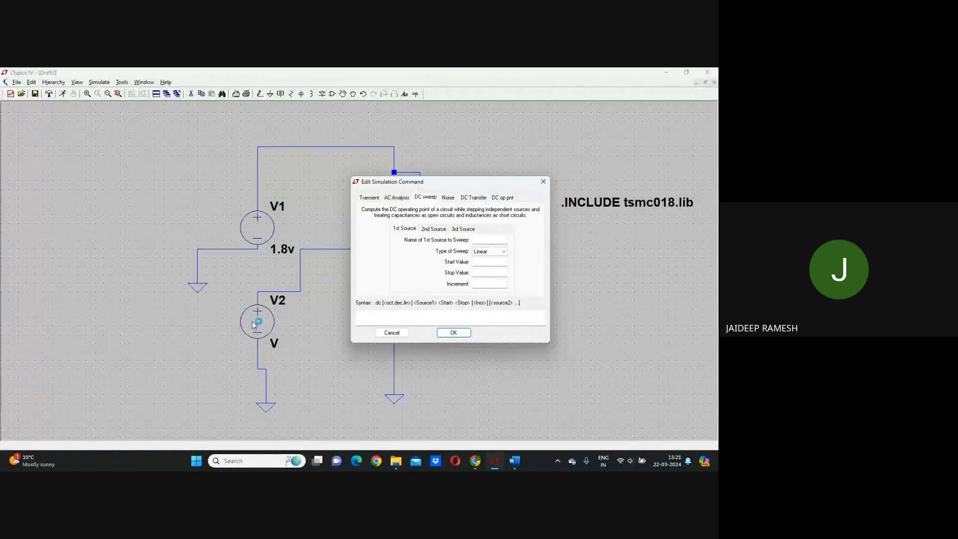
pyautogui.click(493, 239)
pyautogui.write('V2')
pyautogui.click(494, 263)
pyautogui.click(487, 272)
pyautogui.write('1.8')
pyautogui.click(453, 332)
pyautogui.click(603, 240)
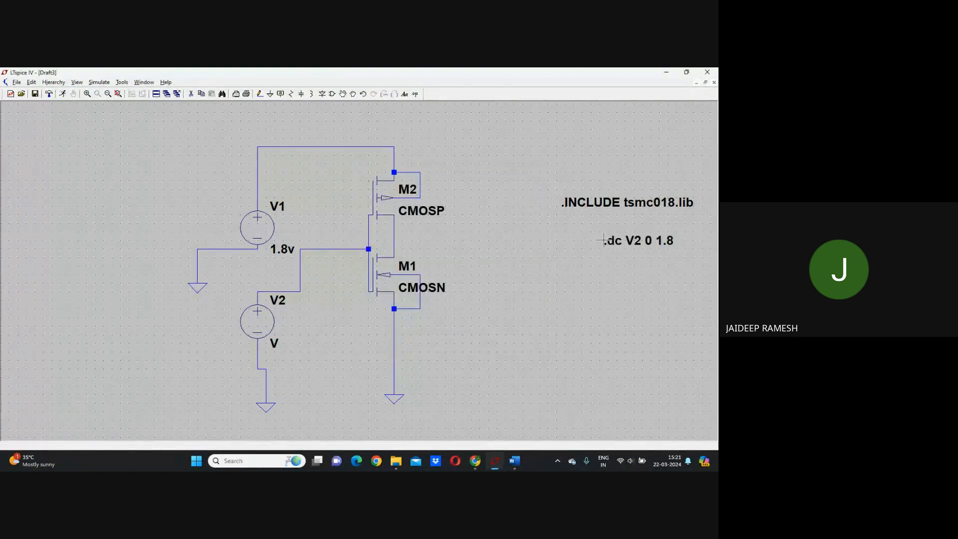
# - Review the DC sweep settings in the simulation command
pyautogui.rightClick(510, 192)
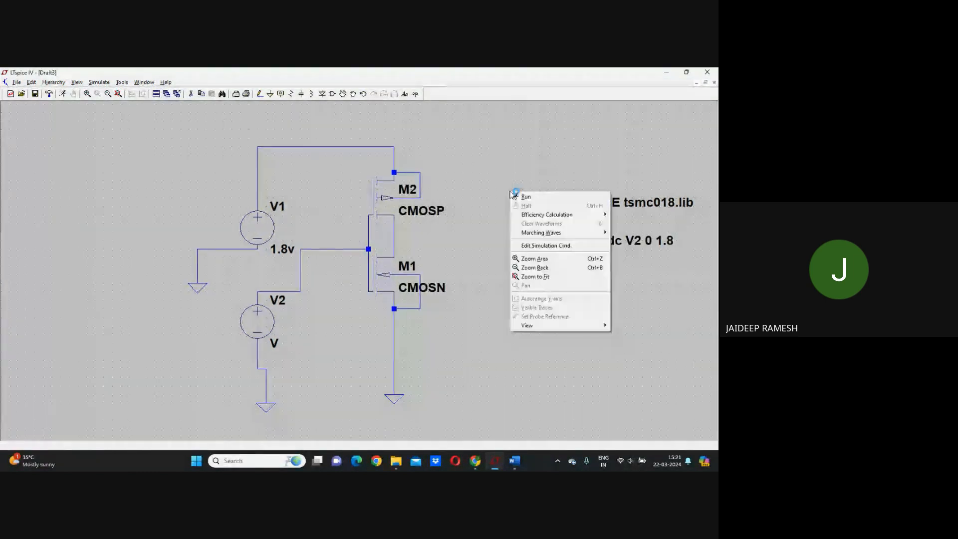
pyautogui.click(531, 246)
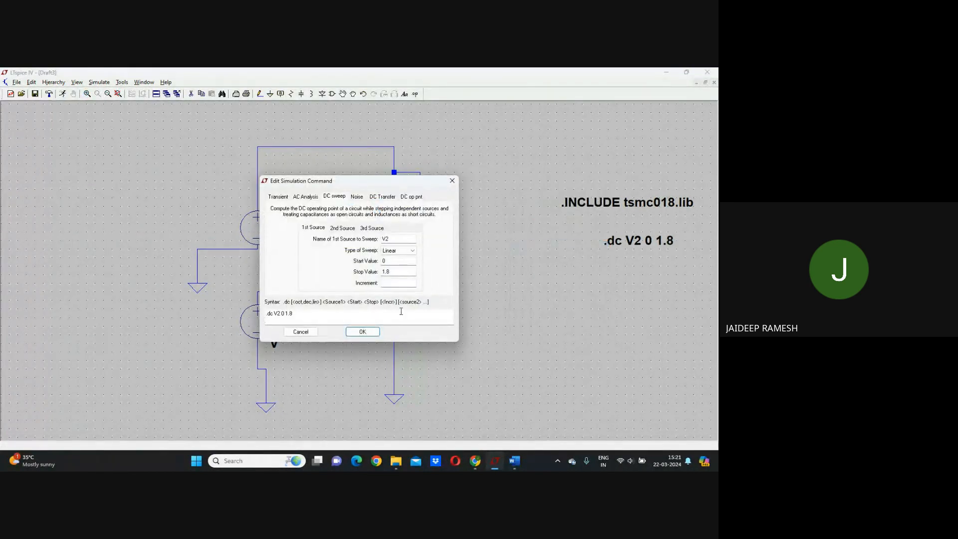
pyautogui.click(363, 331)
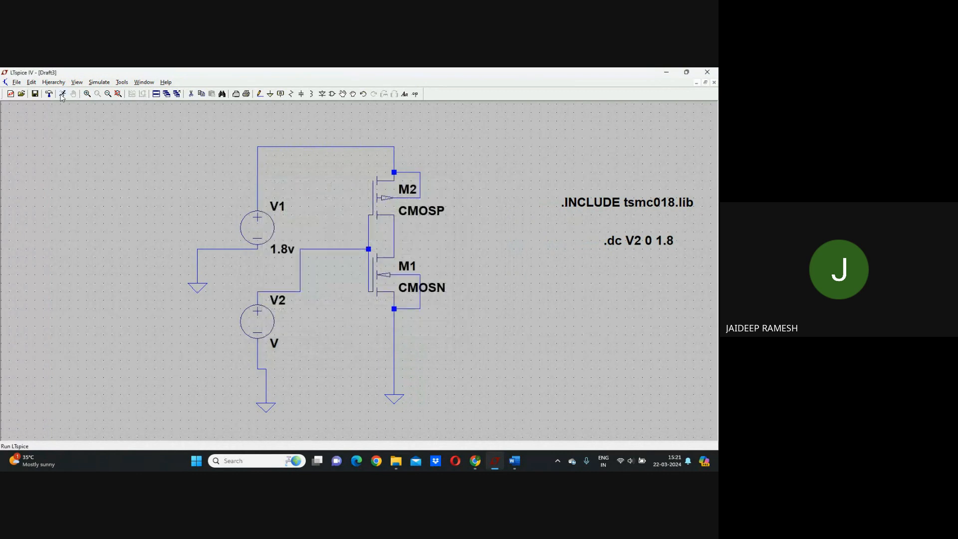
# - Run the DC sweep simulation, dismiss the error log and plot window, and restore the schematic to full size
pyautogui.click(62, 95)
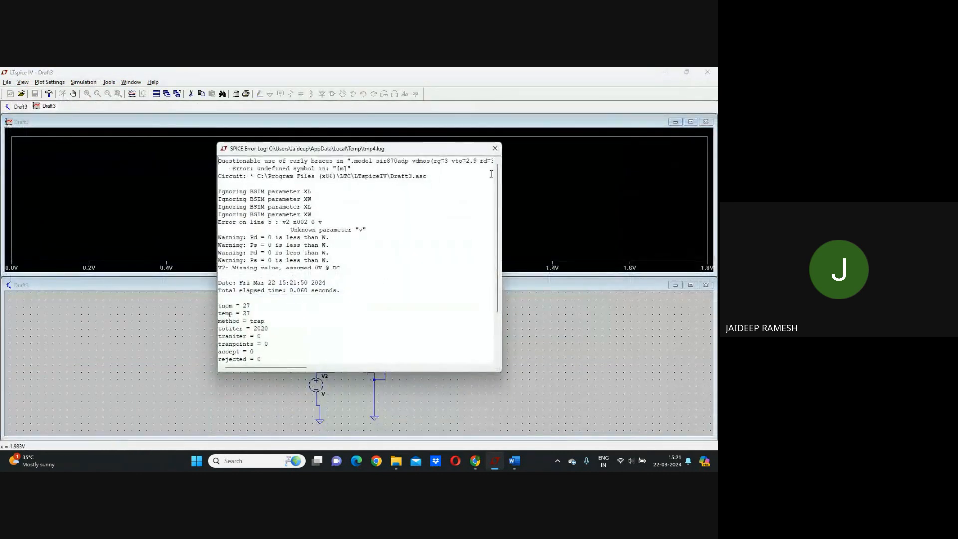
pyautogui.click(495, 148)
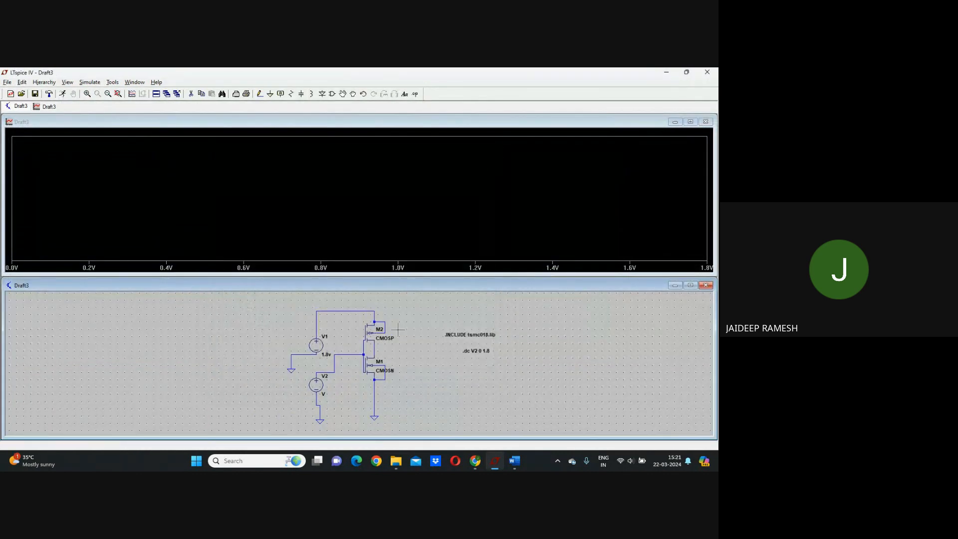
pyautogui.click(705, 121)
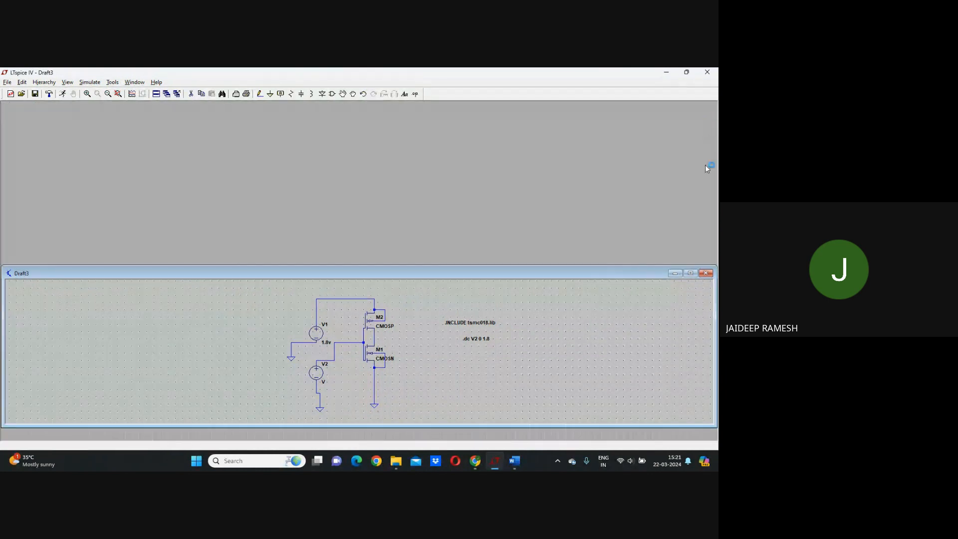
pyautogui.click(690, 273)
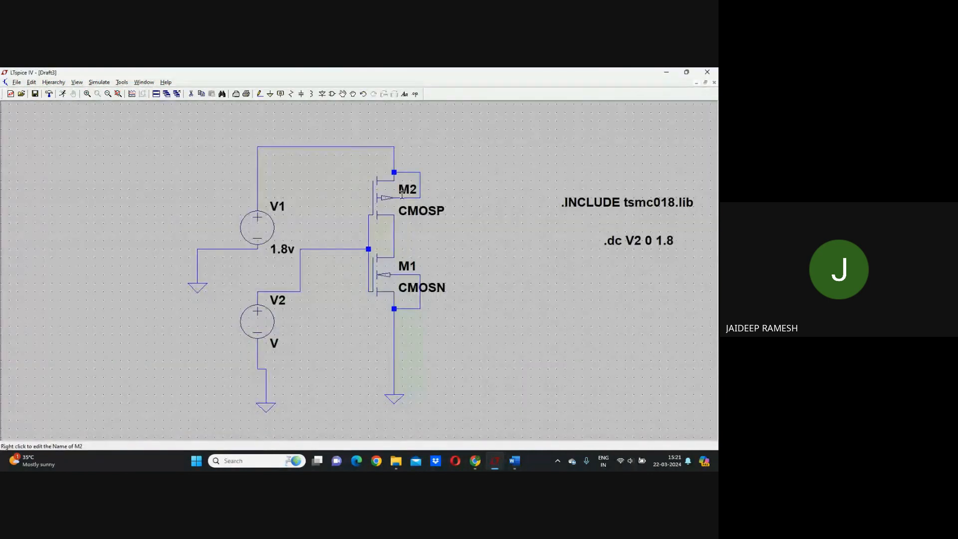
# - Draw an output wire from the node between the two transistors out to the right and a short way down
pyautogui.click(259, 94)
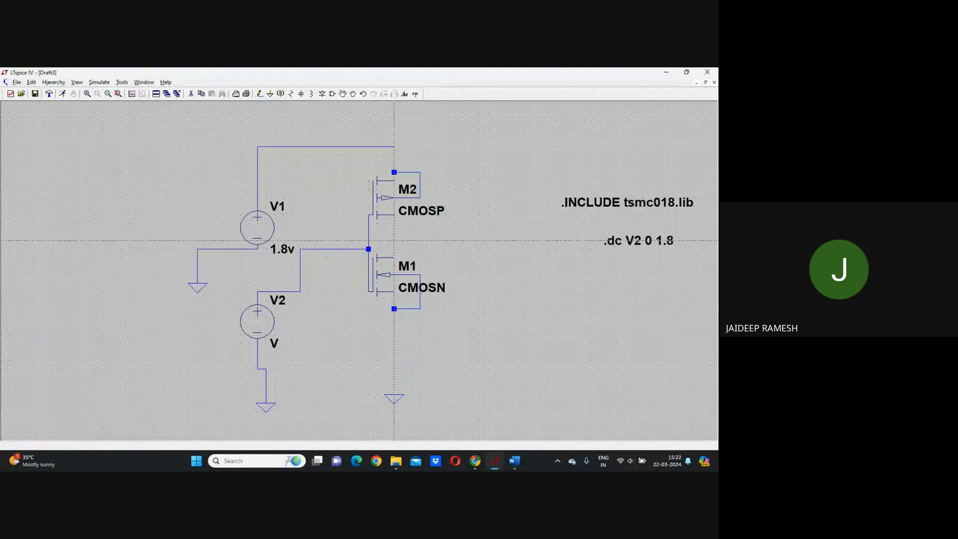
pyautogui.click(394, 397)
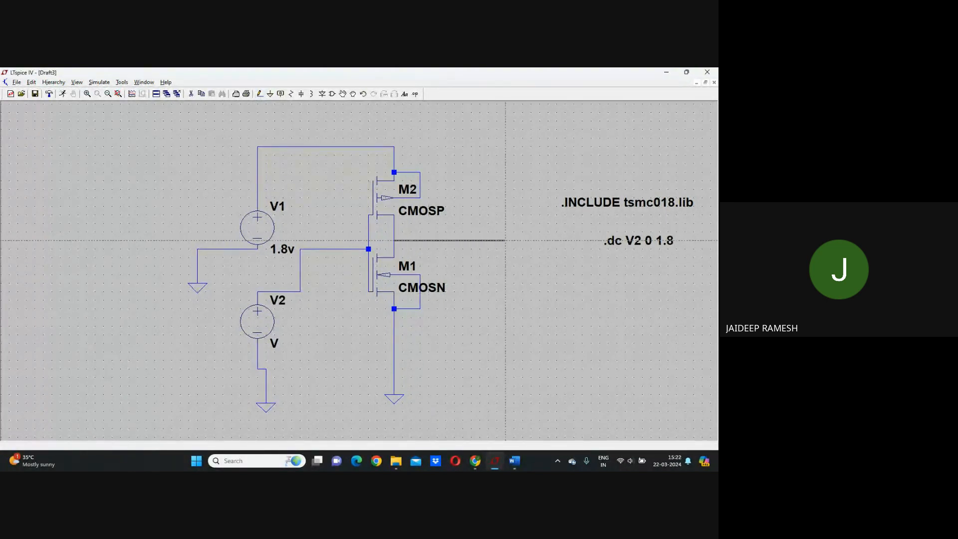
pyautogui.click(480, 240)
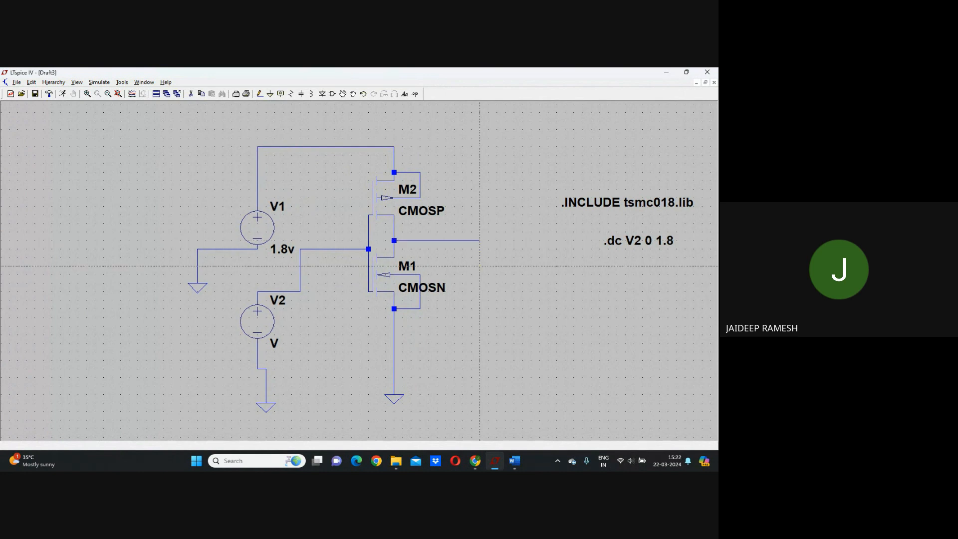
# - Place a capacitor below the end of the output wire, wire it to the output, and ground its lower terminal
pyautogui.click(300, 94)
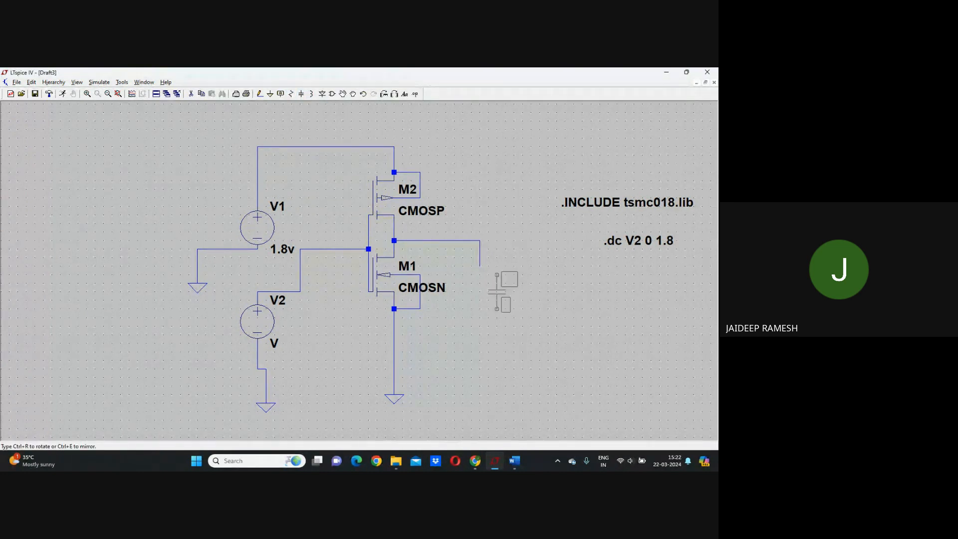
pyautogui.click(480, 293)
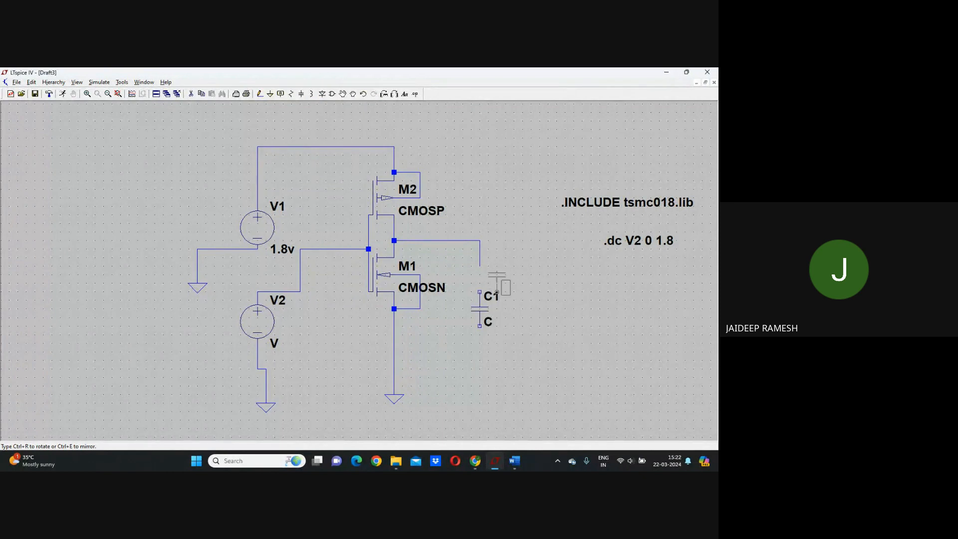
pyautogui.click(260, 95)
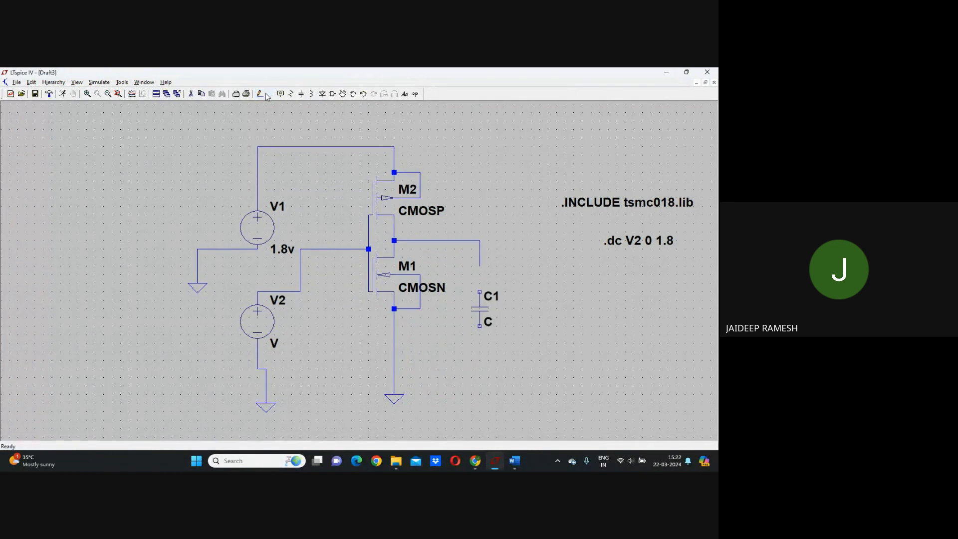
pyautogui.click(479, 291)
pyautogui.click(480, 352)
pyautogui.press('Escape')
pyautogui.press('g')
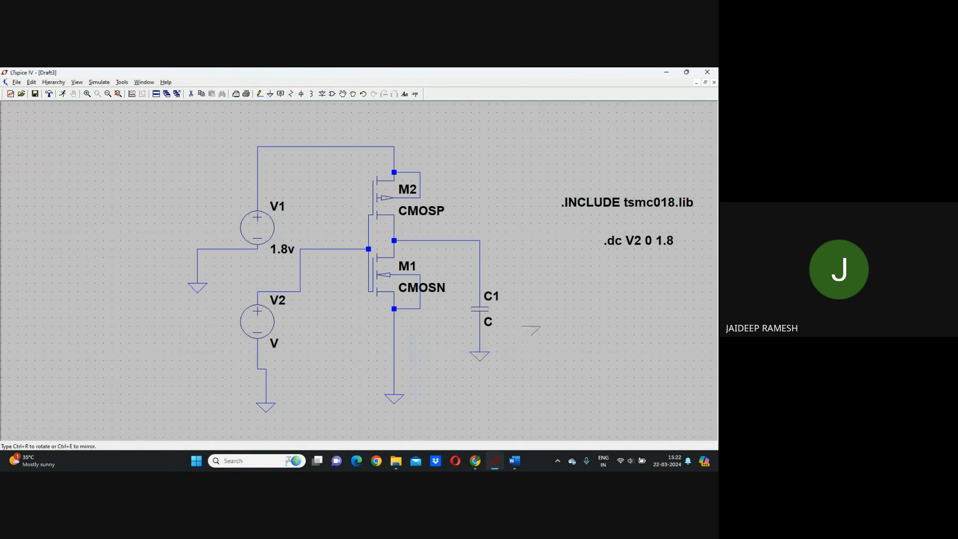
# - Set the capacitance of C1 to 50f
pyautogui.rightClick(478, 310)
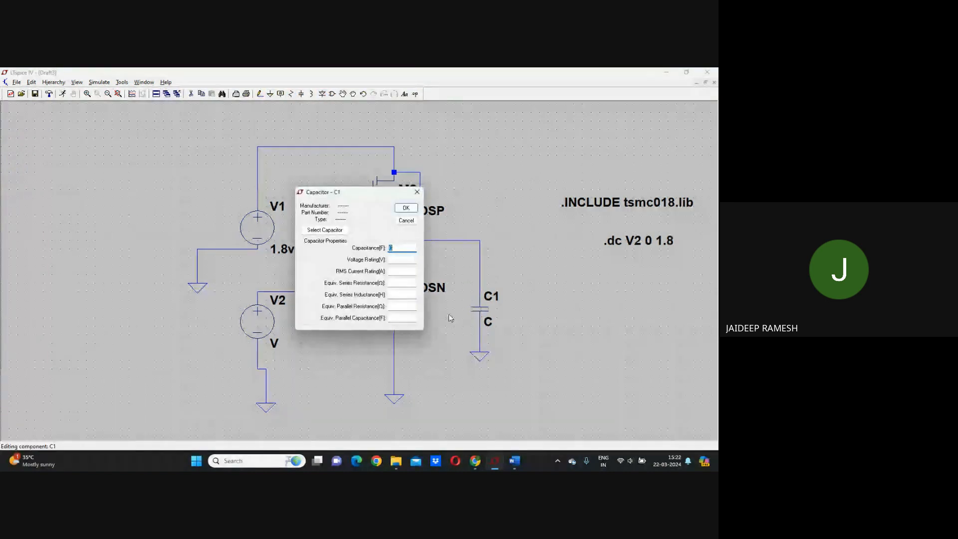
pyautogui.click(400, 247)
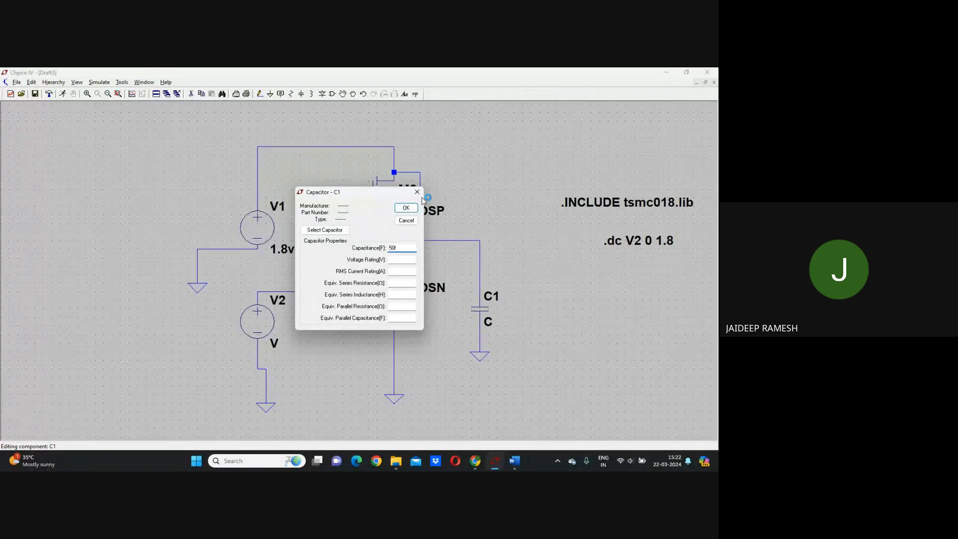
pyautogui.click(406, 208)
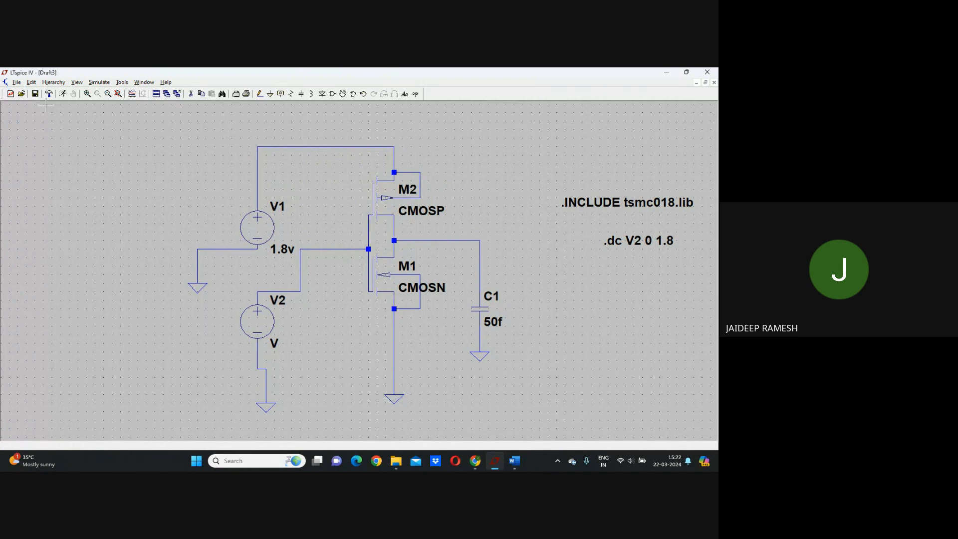
# - Run the DC sweep simulation, dismiss the error log, and plot the voltage of the inverter's output wire
pyautogui.click(62, 95)
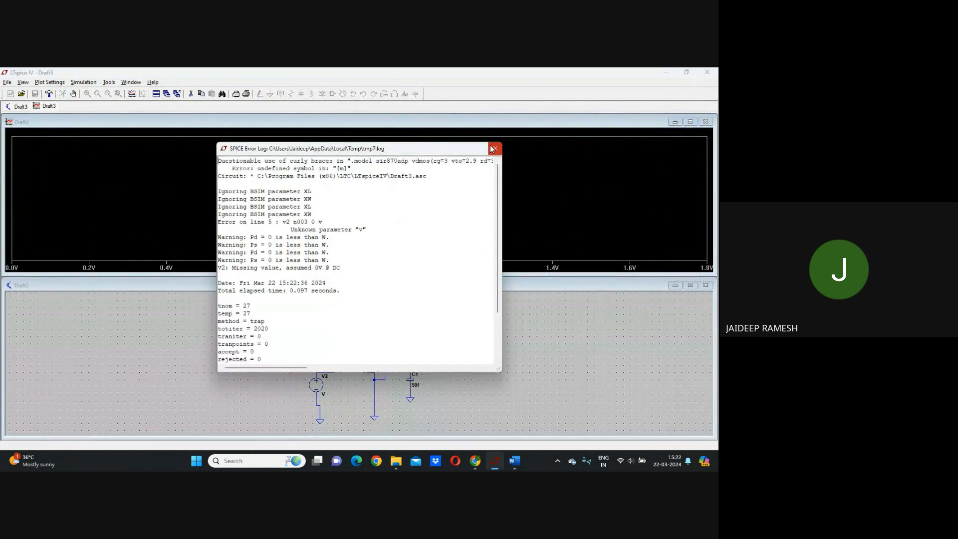
pyautogui.click(495, 148)
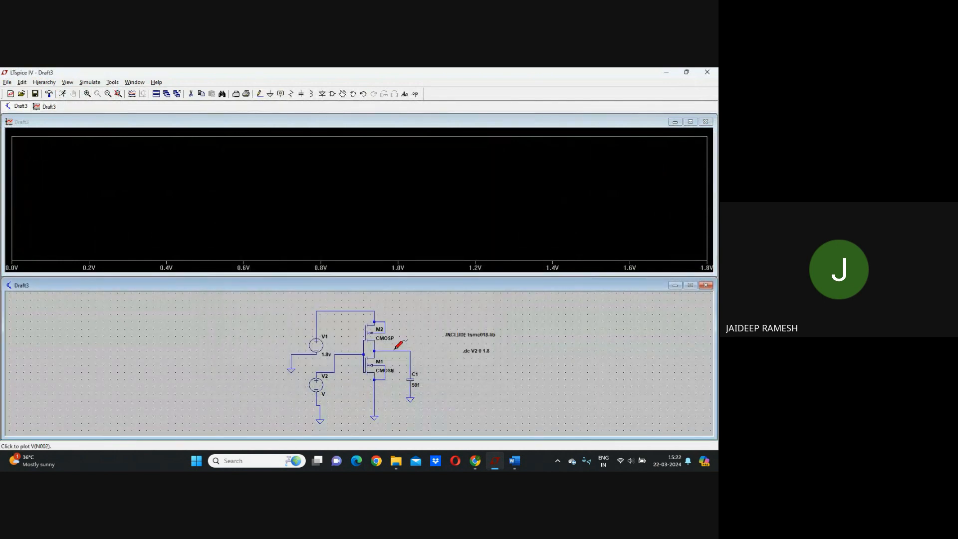
pyautogui.click(395, 348)
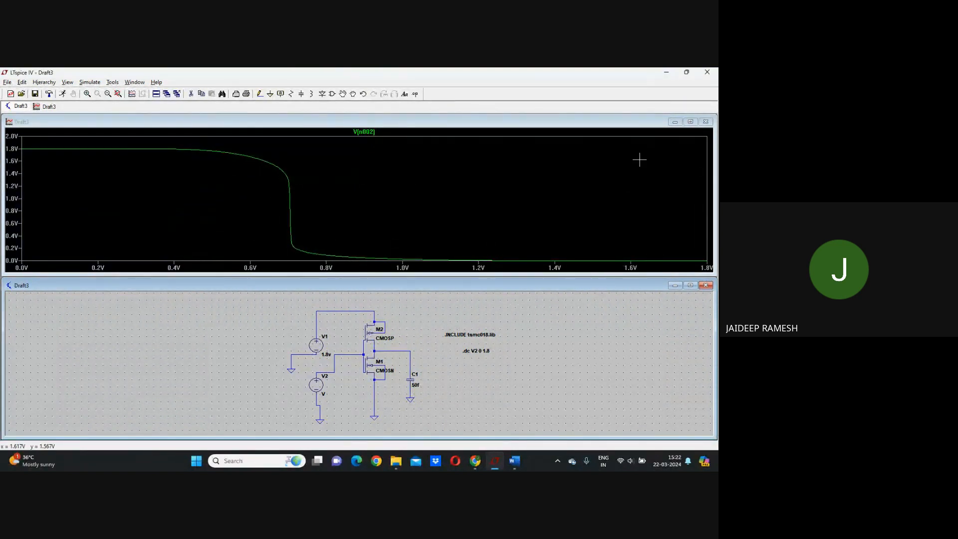
# - Close the waveform plot and enlarge the inverter schematic to fill the workspace
pyautogui.click(709, 122)
pyautogui.click(690, 273)
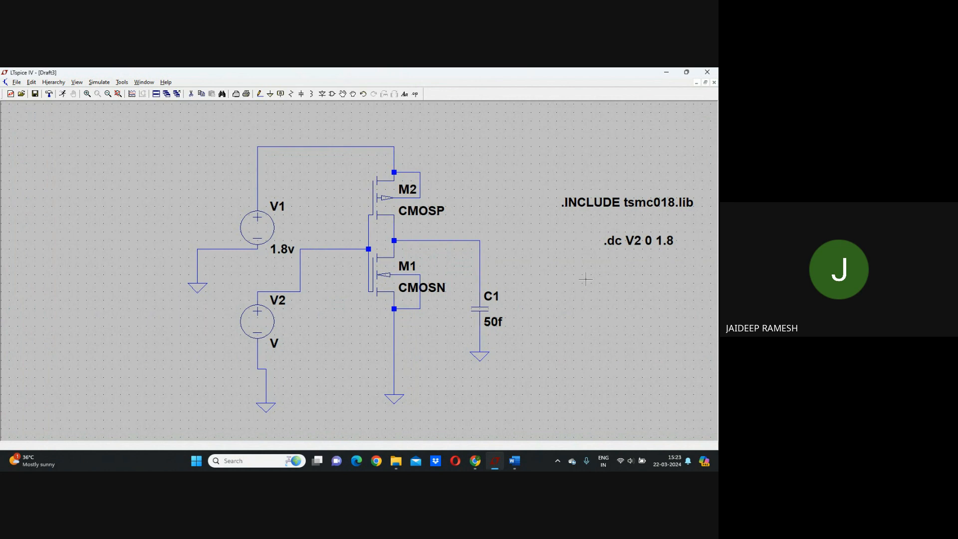
pyautogui.click(414, 94)
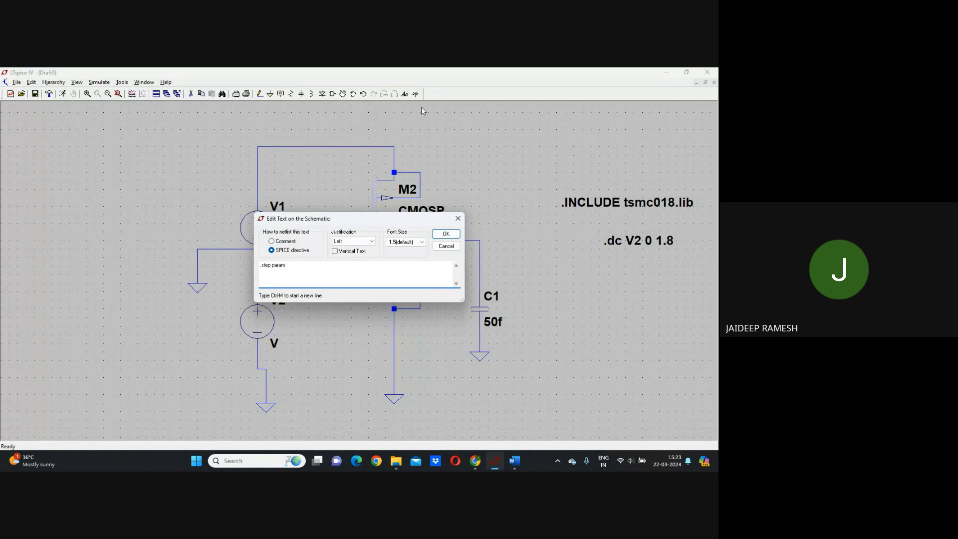
pyautogui.click(462, 220)
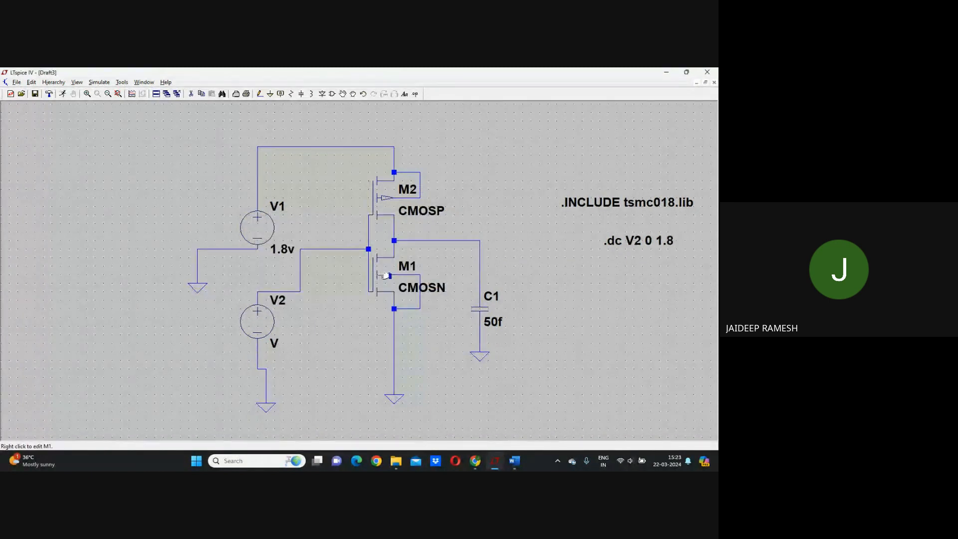
# - Set the length of NMOS transistor M1 to 180n and its width to the parameter w
pyautogui.rightClick(385, 276)
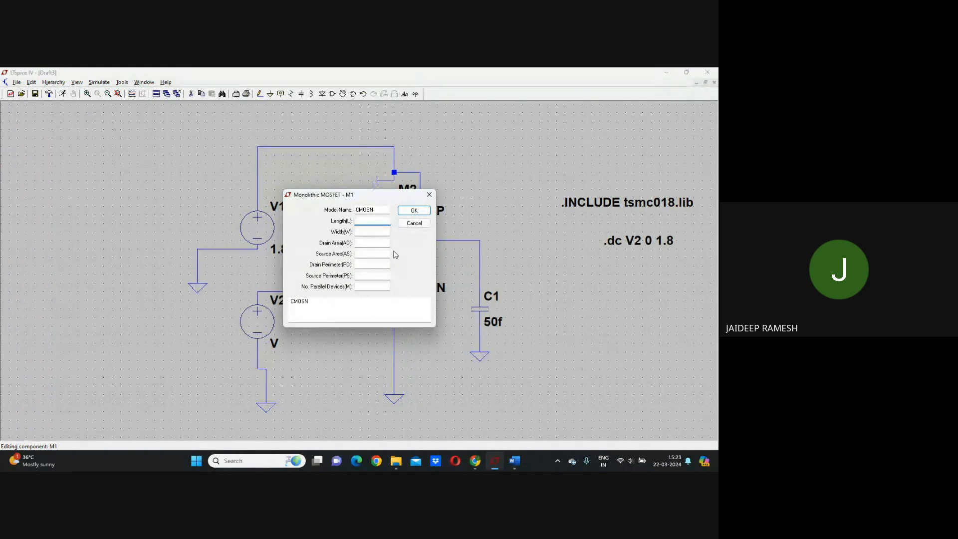
pyautogui.write('18')
pyautogui.write('8')
pyautogui.click(371, 232)
pyautogui.click(414, 210)
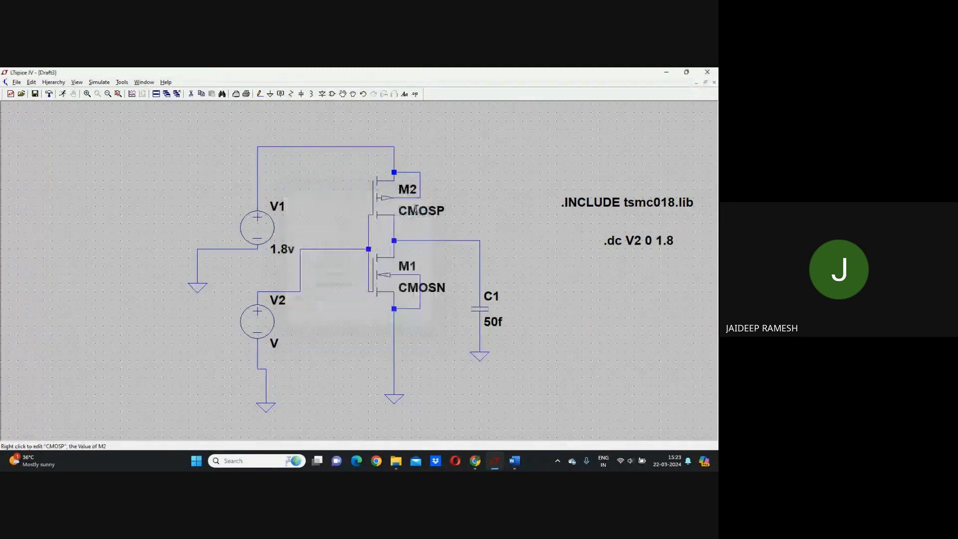
# - Set the length of PMOS transistor M2 to 180n and its width to 2w, and recheck M1's dimensions
pyautogui.rightClick(383, 200)
pyautogui.click(367, 221)
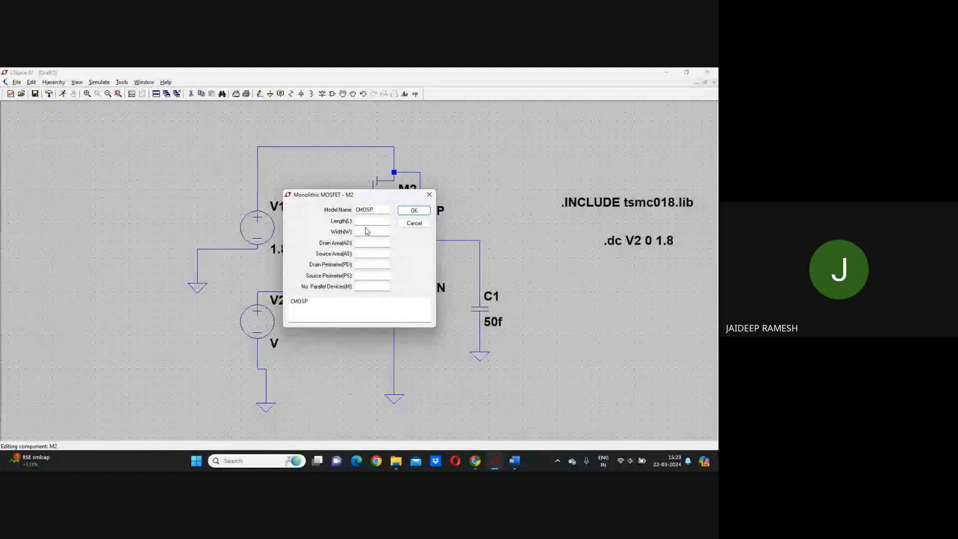
pyautogui.write('180n')
pyautogui.press('Tab')
pyautogui.write('2w')
pyautogui.click(414, 210)
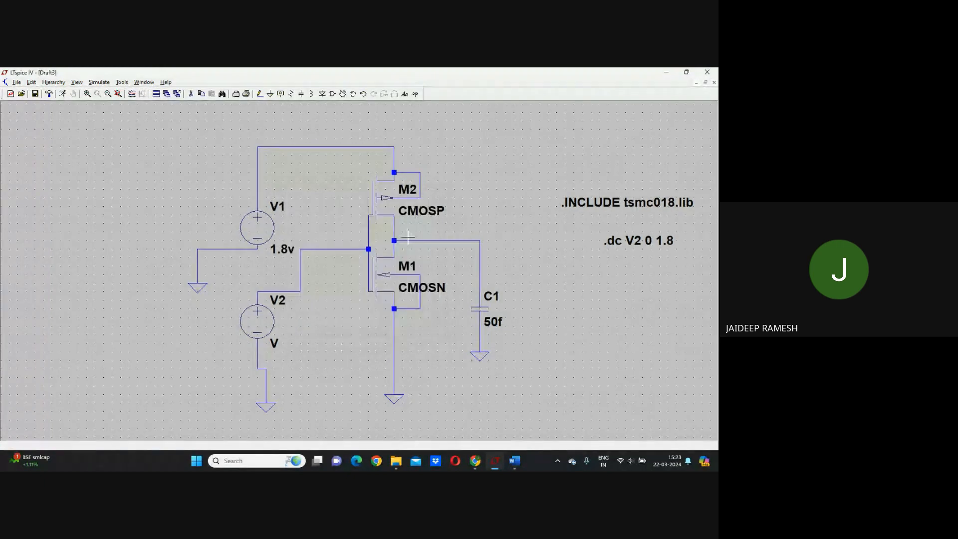
pyautogui.rightClick(387, 280)
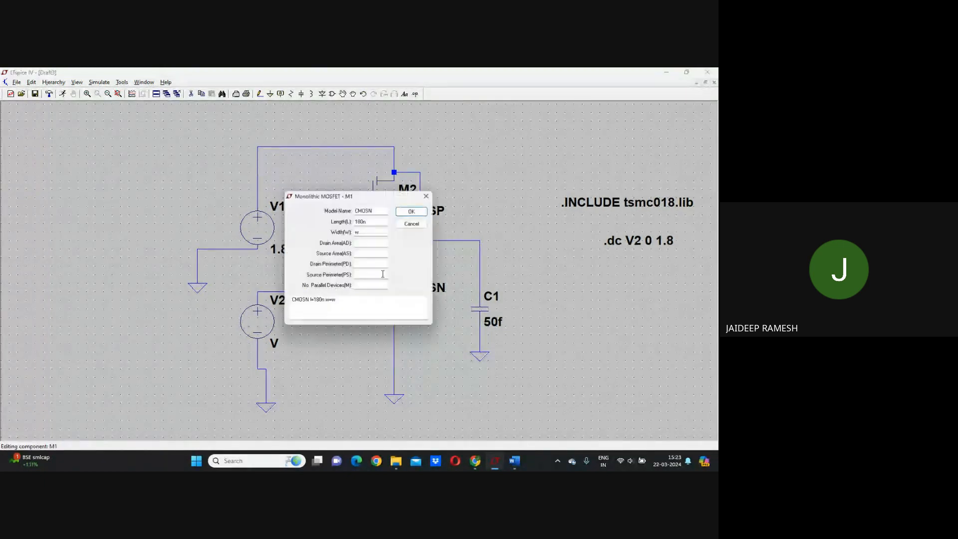
pyautogui.click(413, 210)
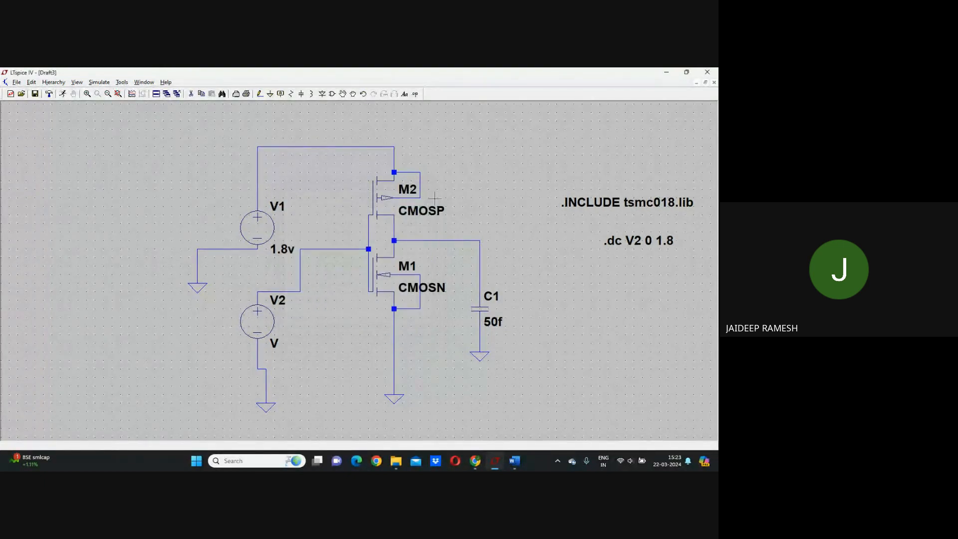
# - Add the SPICE directive ".step param w 400n 800n 100n" below the .dc directive
pyautogui.click(415, 94)
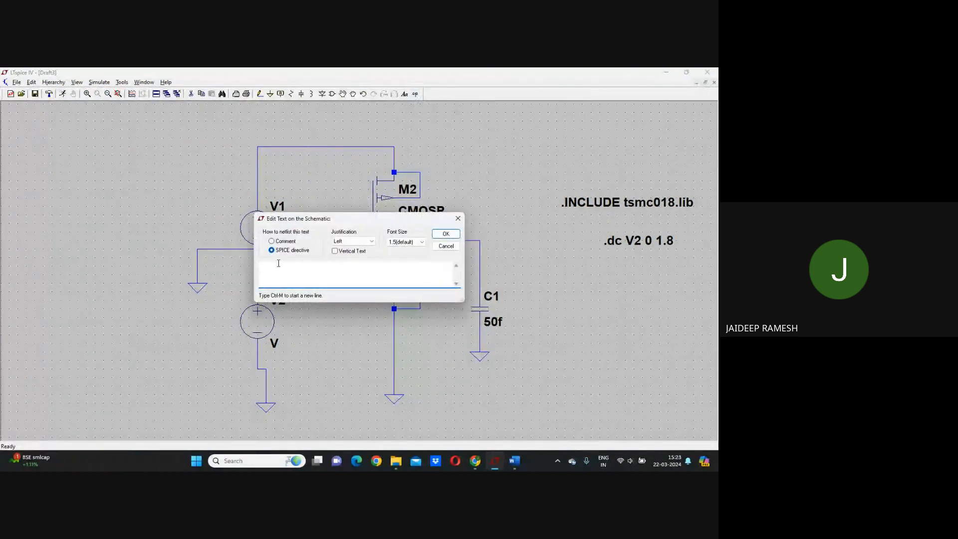
pyautogui.write('.step param w 400n 800n 100n')
pyautogui.click(449, 234)
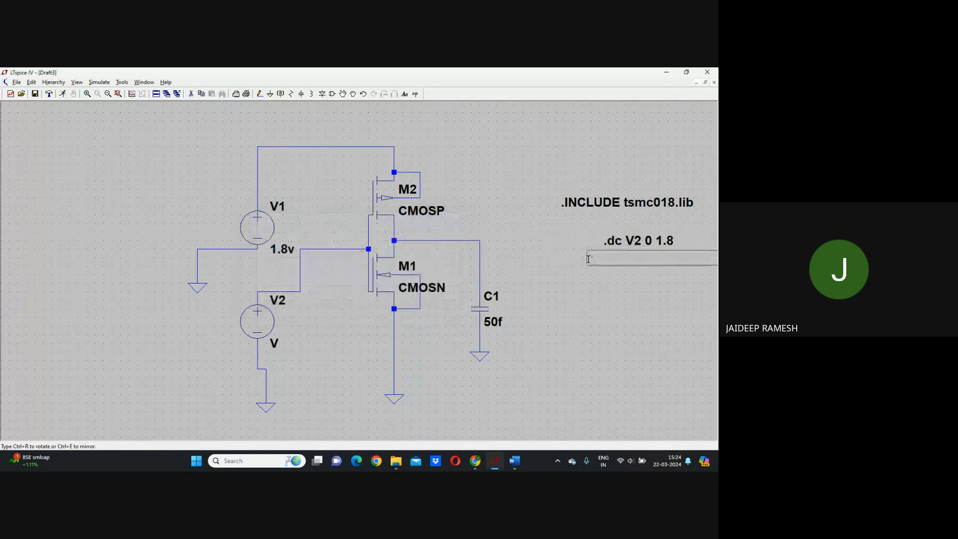
pyautogui.click(596, 279)
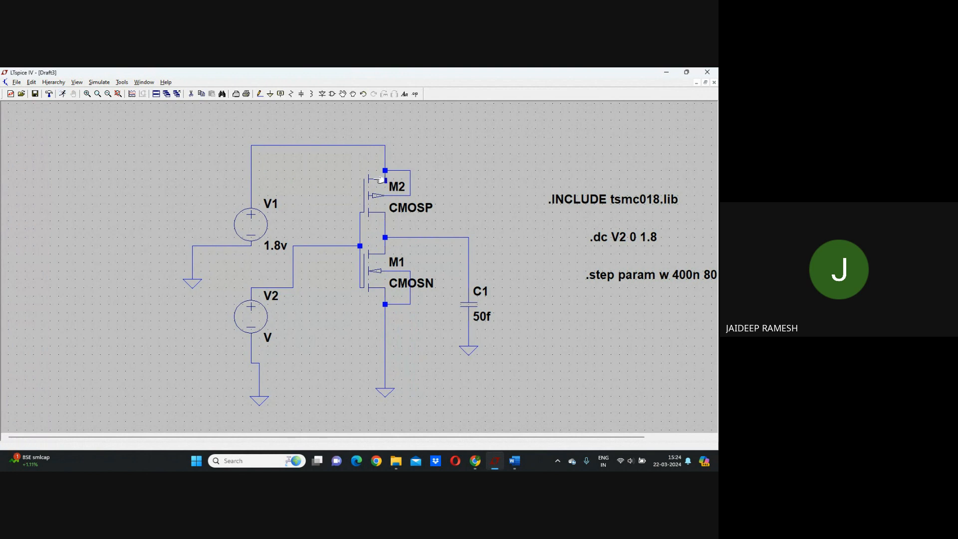
pyautogui.rightClick(431, 134)
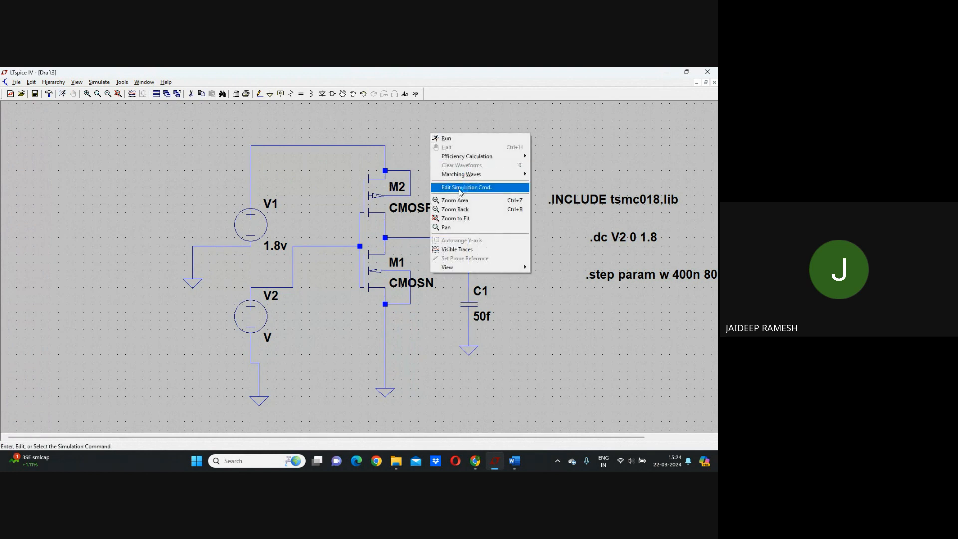
pyautogui.click(458, 187)
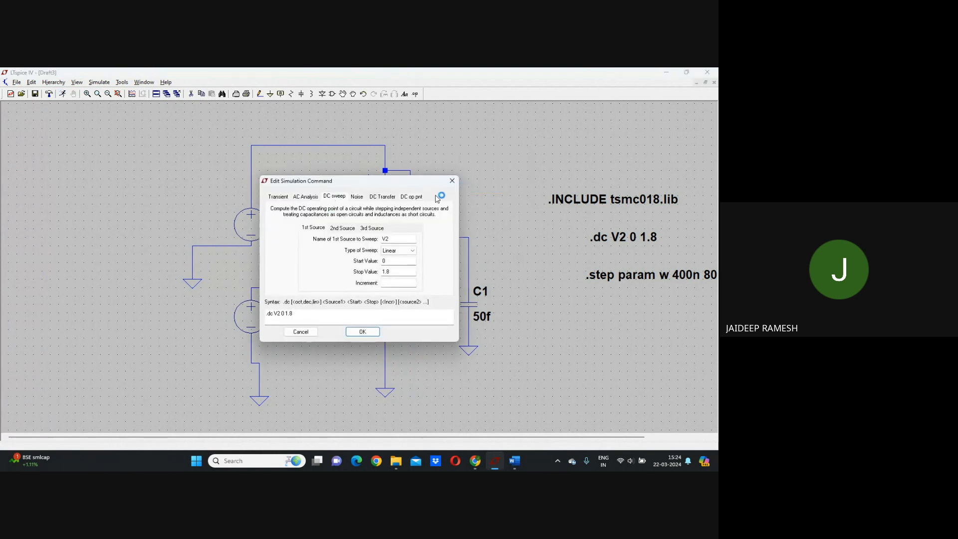
pyautogui.click(451, 181)
# - Run the stepped DC sweep, dismiss the error log, plot the inverter's output voltage, and enlarge the transition region of the curves
pyautogui.click(63, 96)
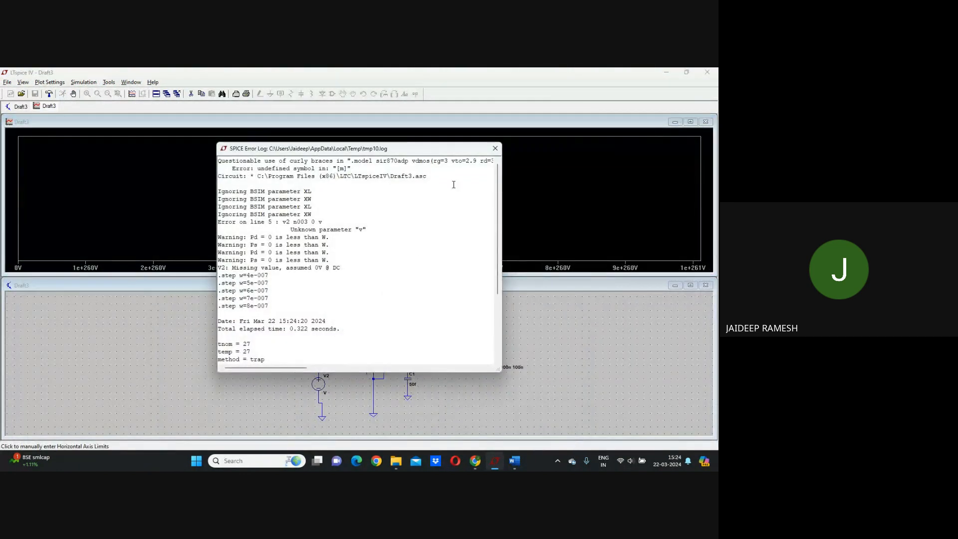
pyautogui.click(494, 148)
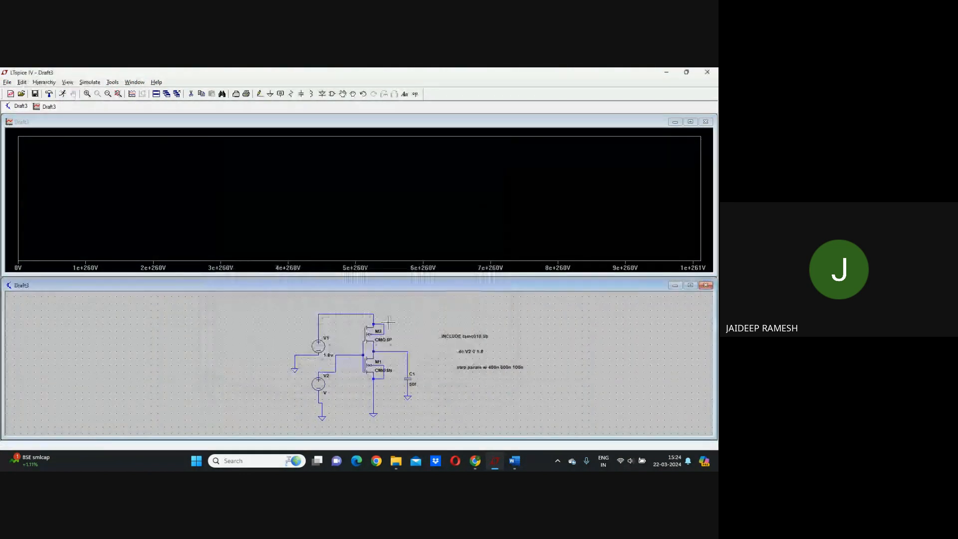
pyautogui.click(403, 345)
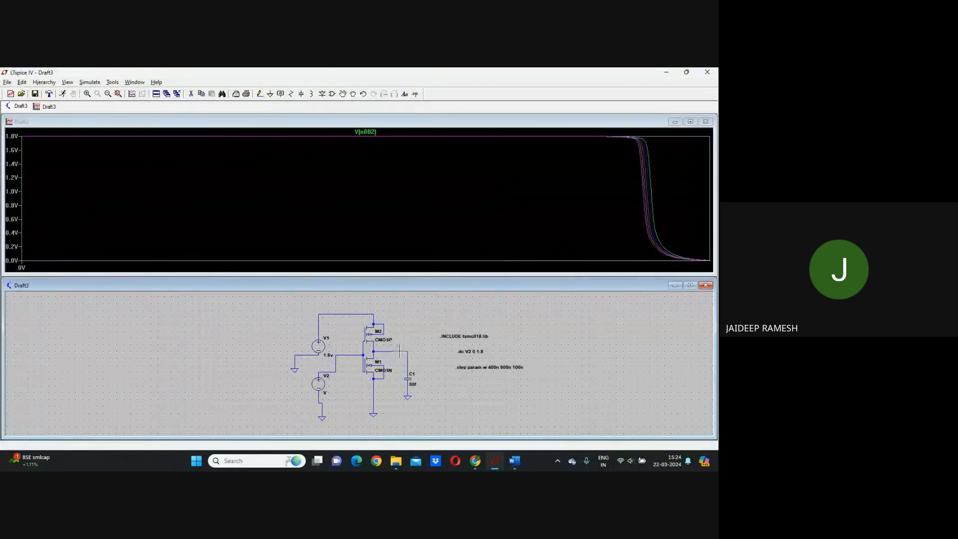
pyautogui.click(691, 122)
pyautogui.moveTo(610, 119); pyautogui.dragTo(704, 428)
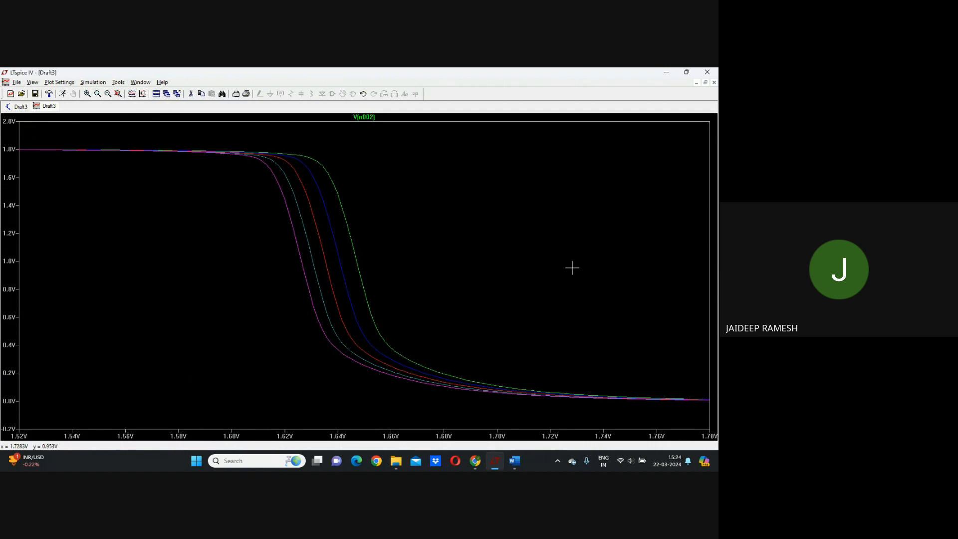
# - Close the waveform plot and return to the inverter schematic
pyautogui.click(714, 83)
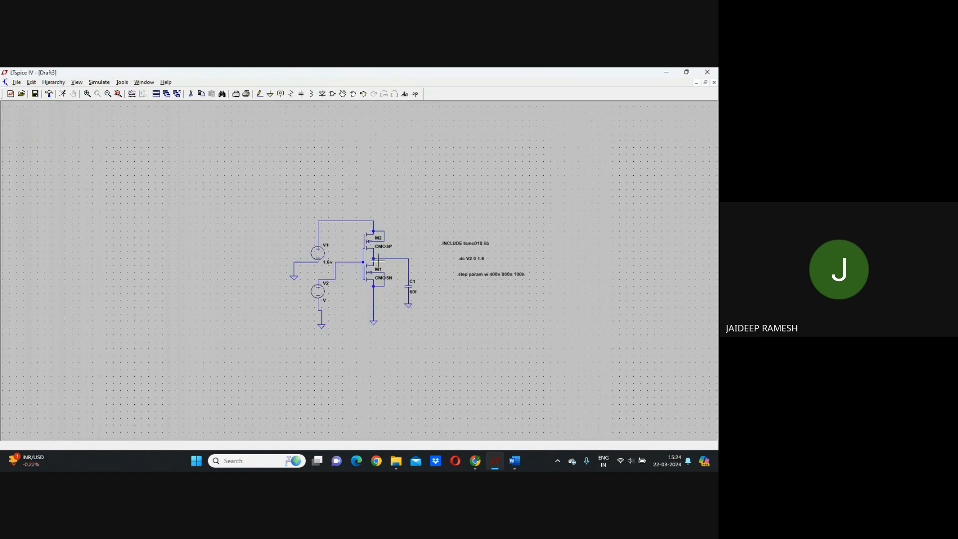
pyautogui.scroll(2, 377, 259)
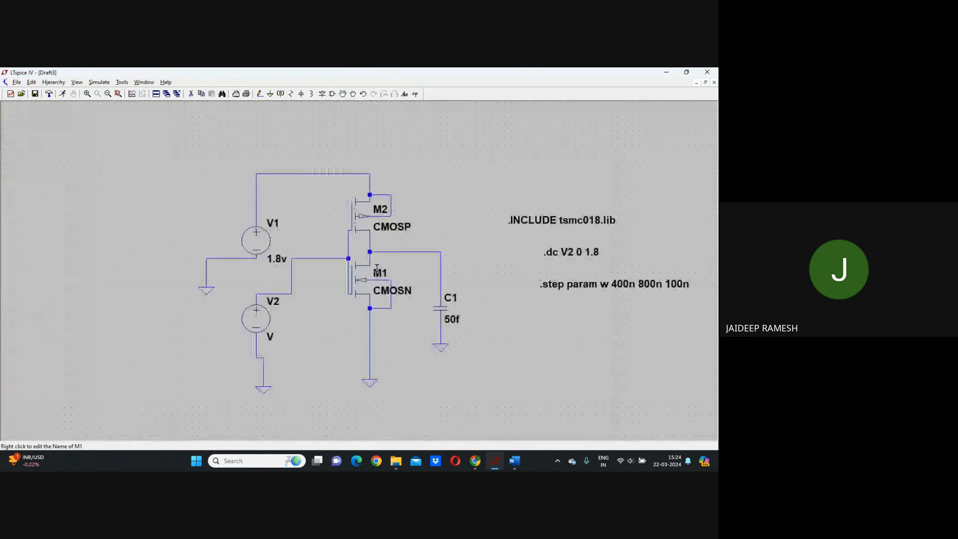
pyautogui.rightClick(550, 314)
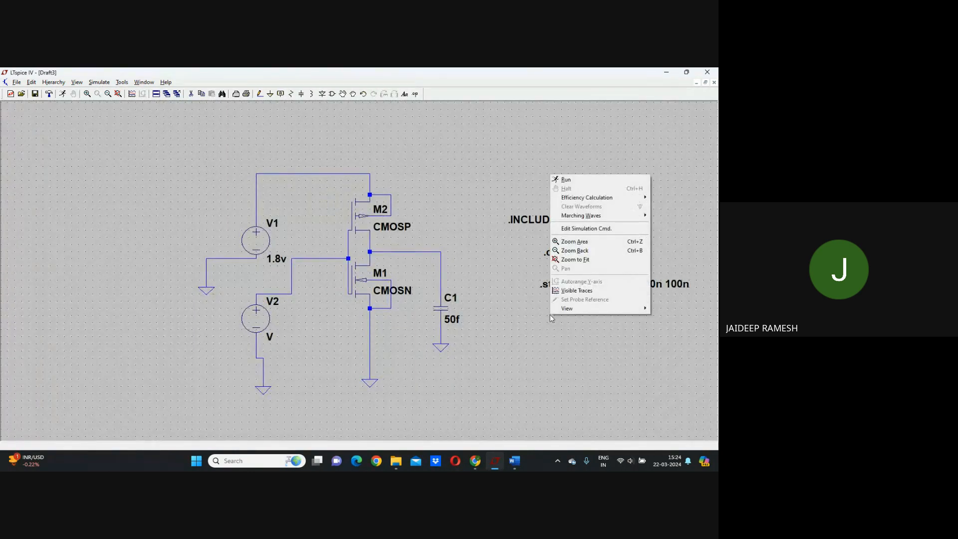
pyautogui.click(525, 132)
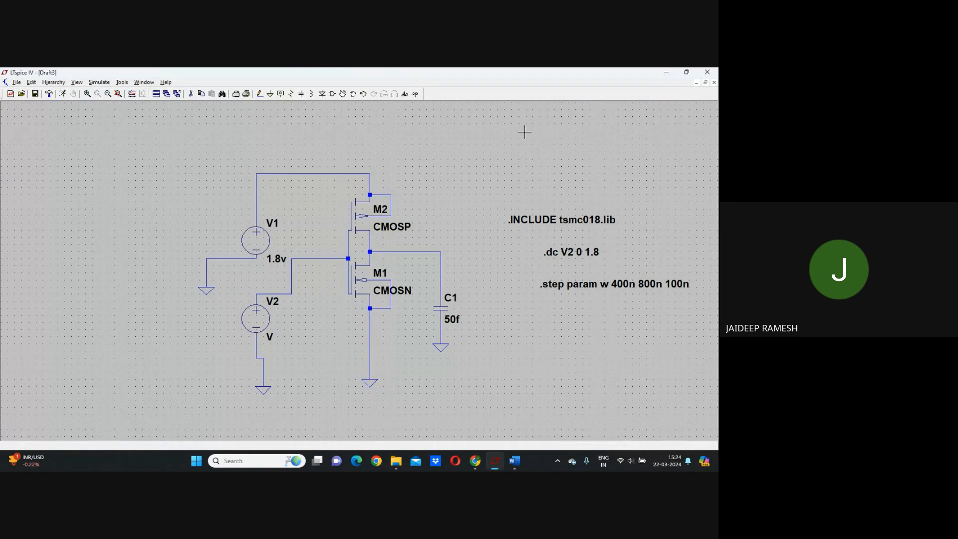
# - Replace the width parameter w of NMOS transistor M1 with a fixed numeric width
pyautogui.rightClick(361, 280)
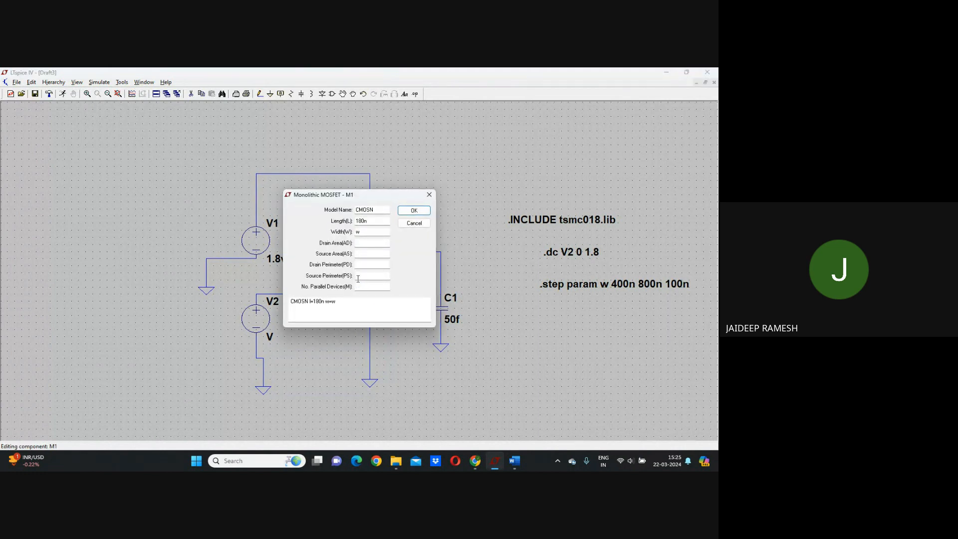
pyautogui.click(367, 232)
pyautogui.press('BackSpace')
pyautogui.write('40')
pyautogui.click(413, 211)
# - Set the width of PMOS transistor M2 to 800n
pyautogui.rightClick(369, 215)
pyautogui.click(360, 232)
pyautogui.write('800n')
pyautogui.click(414, 210)
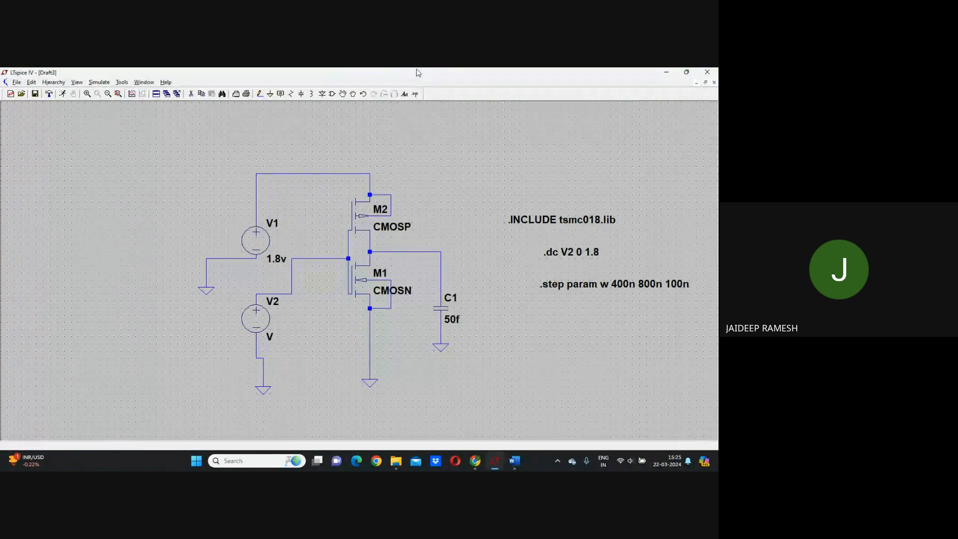
pyautogui.rightClick(476, 183)
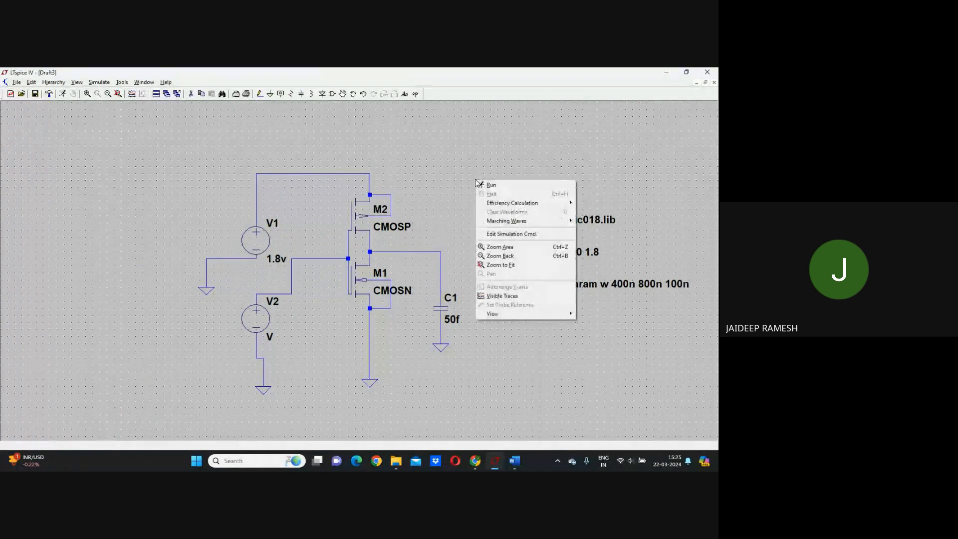
pyautogui.click(421, 186)
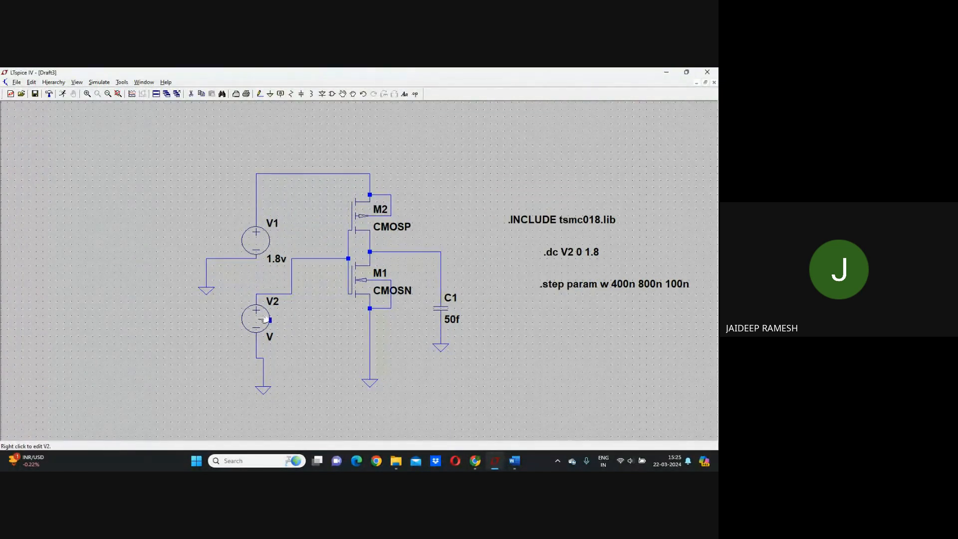
# - Make V2 a pulse source with initial voltage 0, on voltage 1.8, delay 2.5n, rise and fall 10p, on time 5n and period 10n
pyautogui.rightClick(263, 319)
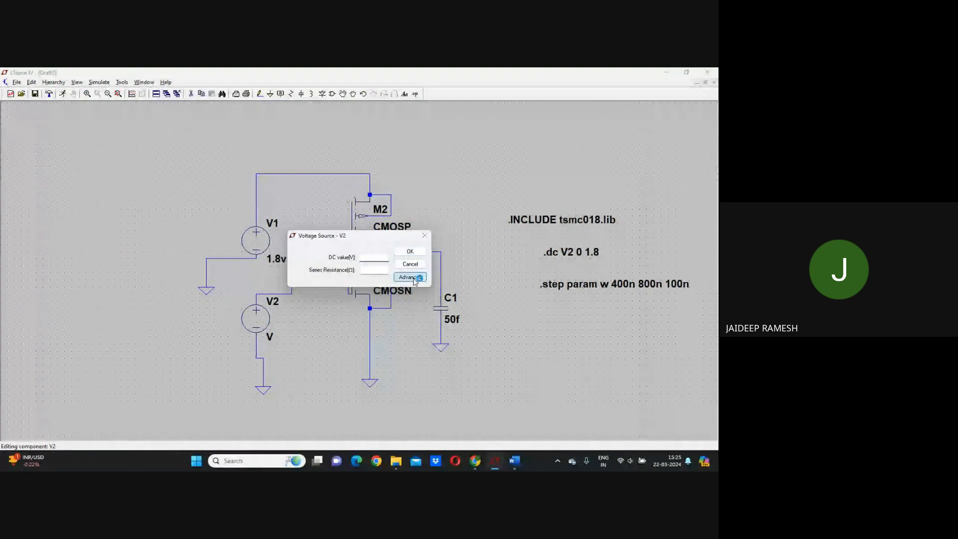
pyautogui.click(414, 278)
pyautogui.click(278, 189)
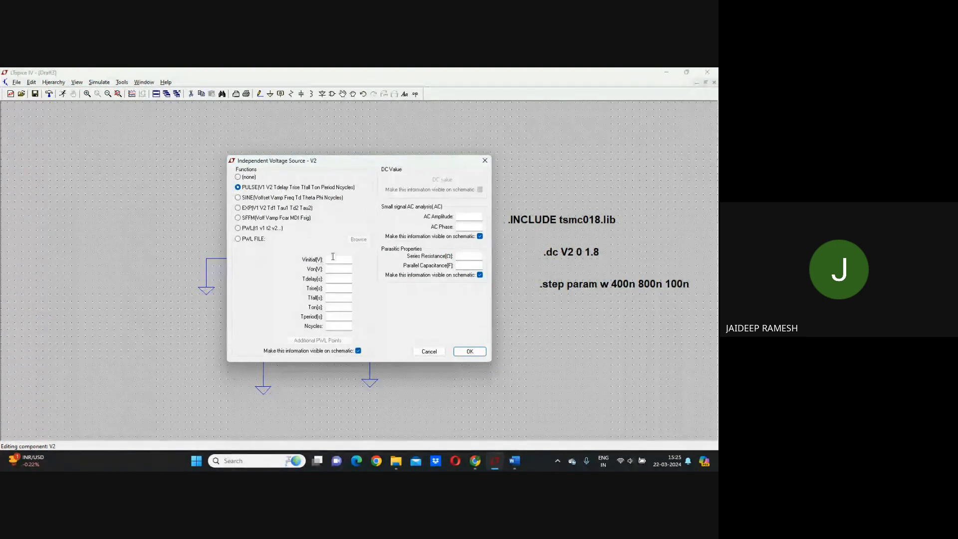
pyautogui.write('0')
pyautogui.click(338, 272)
pyautogui.click(333, 279)
pyautogui.click(336, 289)
pyautogui.write('10p')
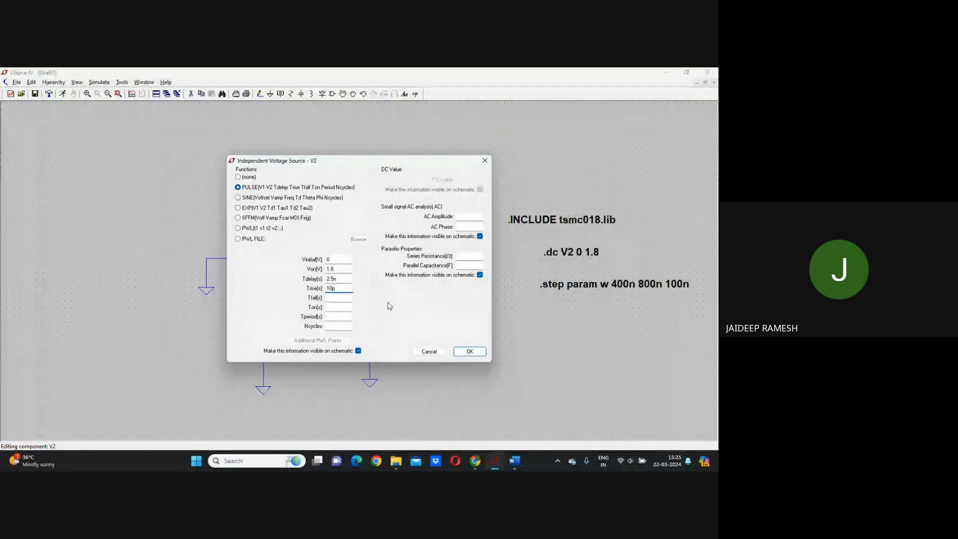
pyautogui.click(347, 297)
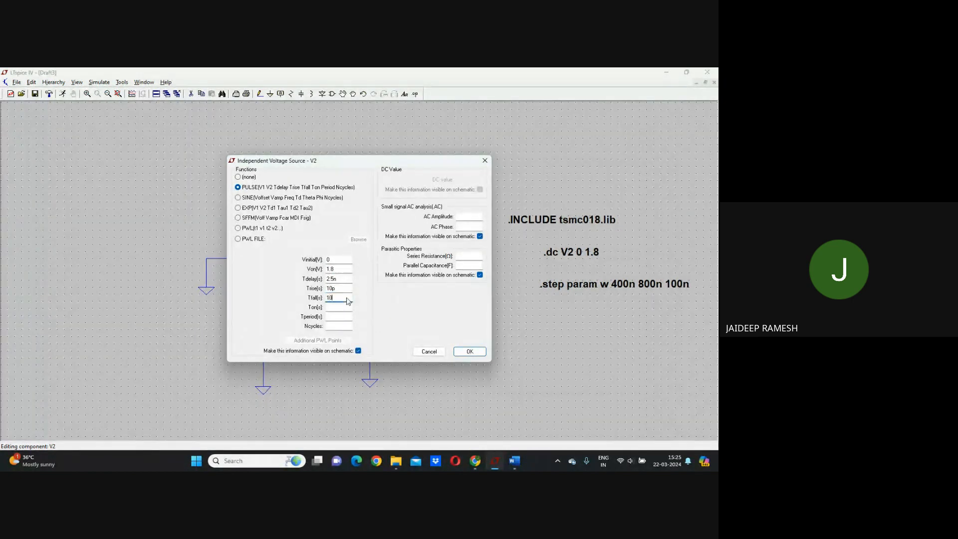
pyautogui.click(341, 308)
pyautogui.click(329, 317)
pyautogui.click(470, 351)
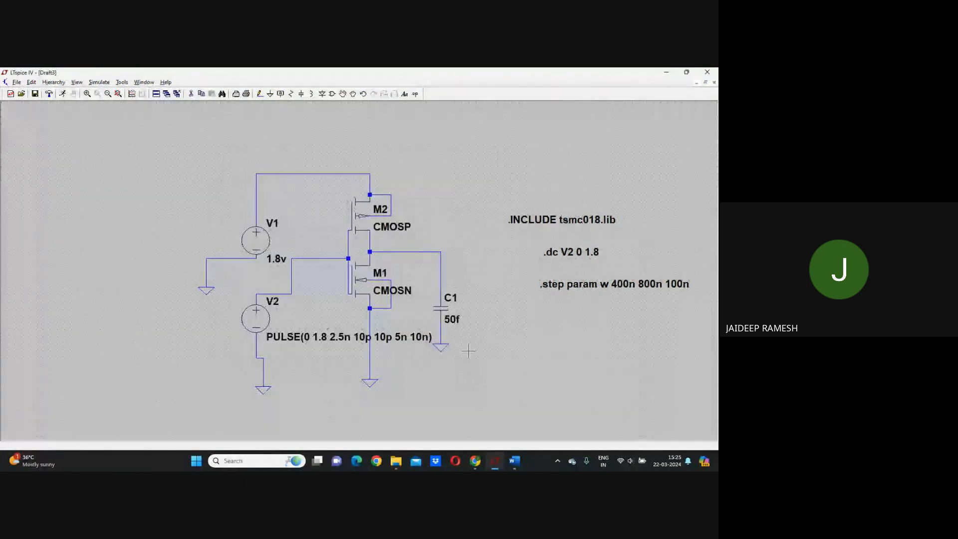
# - Define a transient analysis with a stop time of 20n and place its directive below the .step directive
pyautogui.rightClick(524, 310)
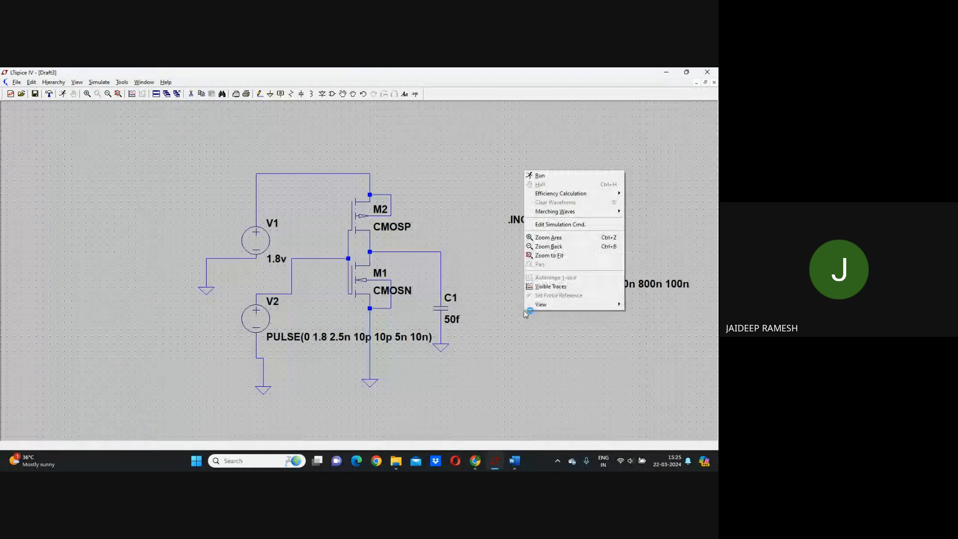
pyautogui.click(555, 226)
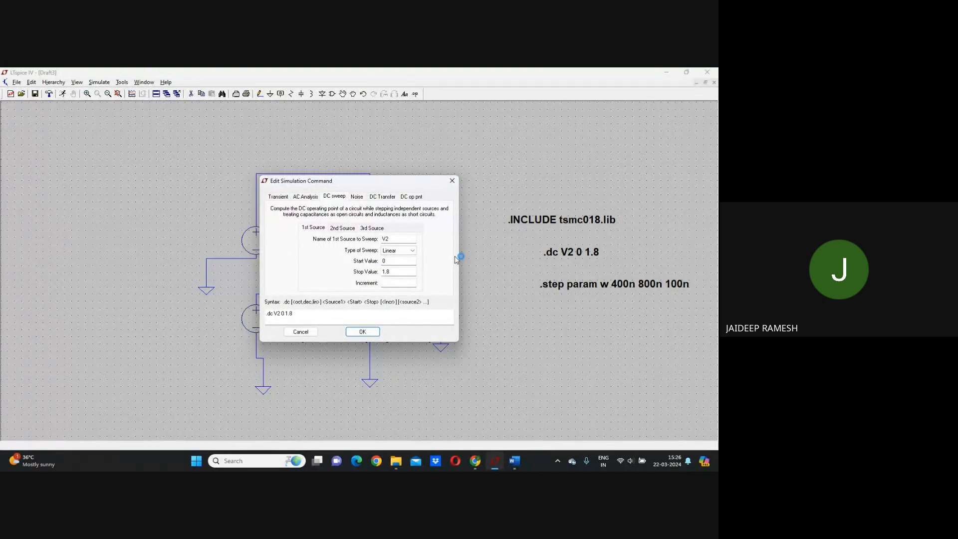
pyautogui.click(278, 196)
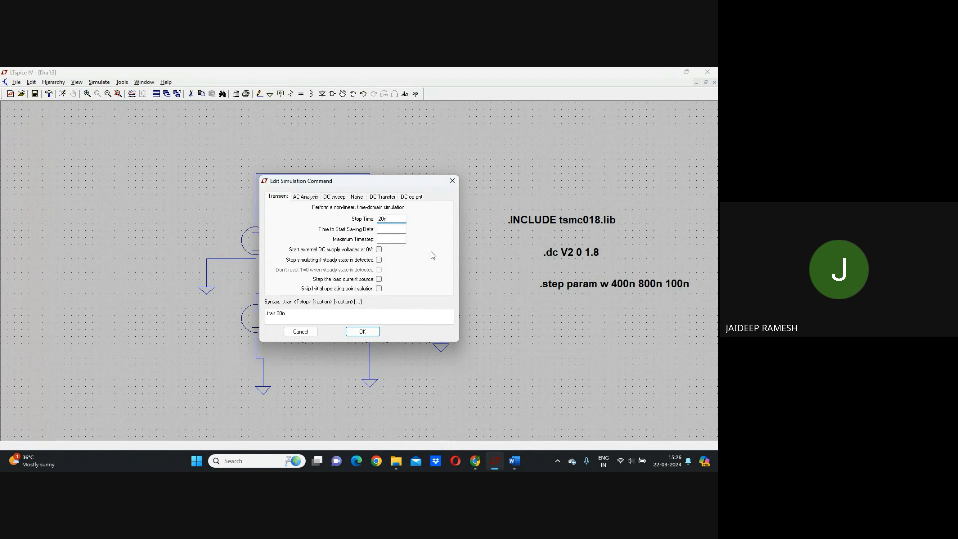
pyautogui.click(363, 332)
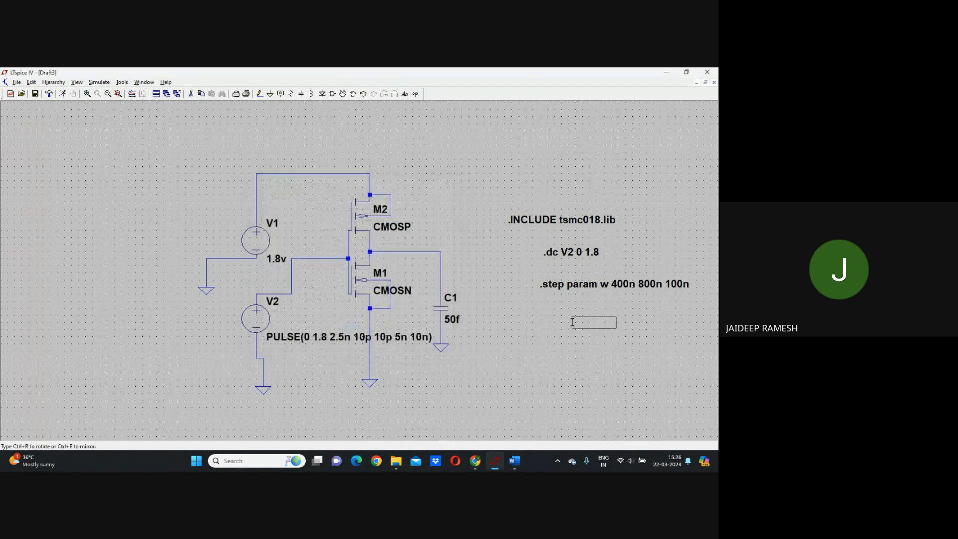
pyautogui.click(583, 314)
pyautogui.rightClick(520, 326)
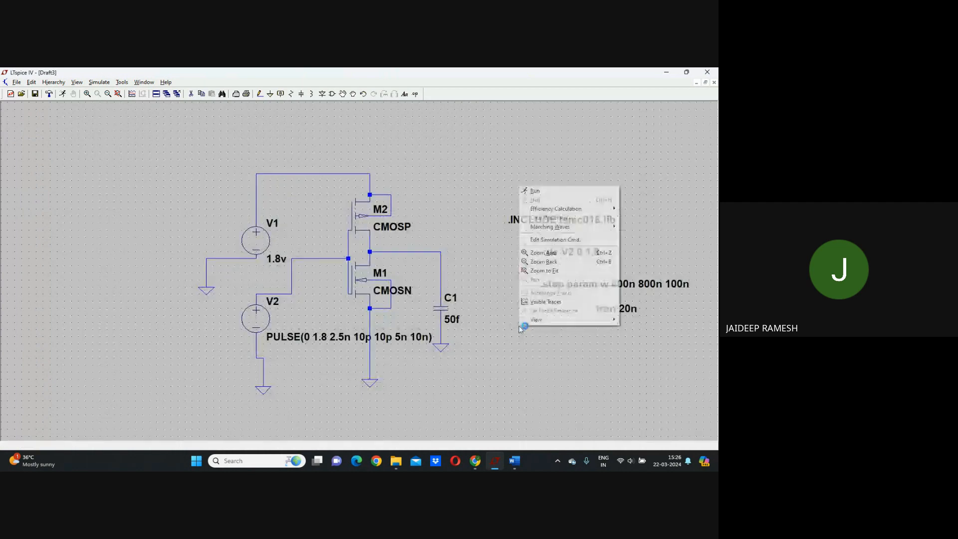
pyautogui.click(554, 239)
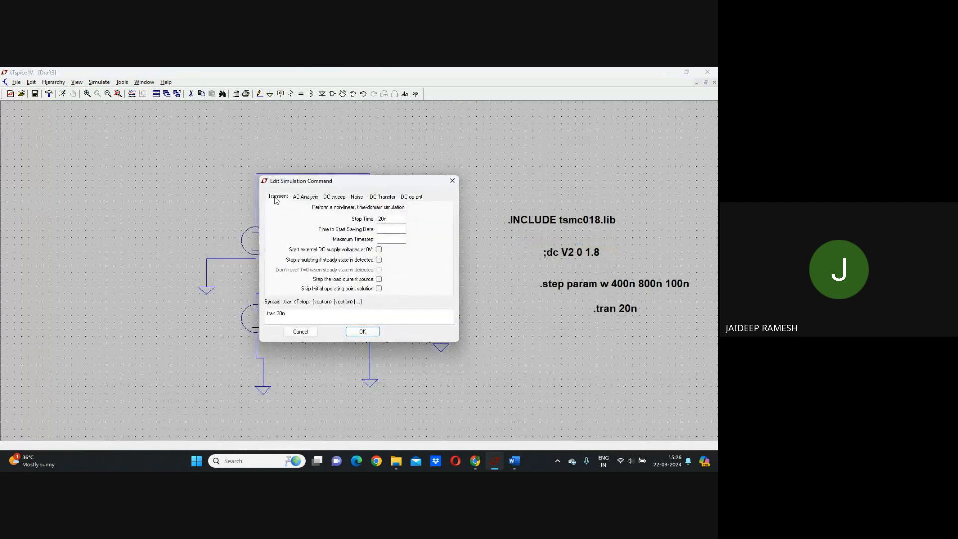
pyautogui.click(452, 181)
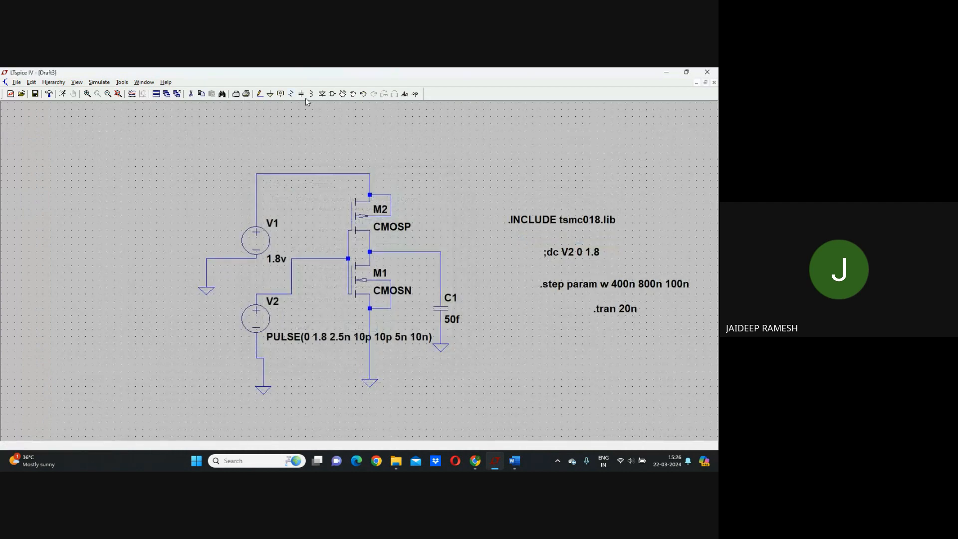
# - Run the transient simulation and plot the inverter's output and input node voltages in an enlarged waveform window
pyautogui.click(62, 94)
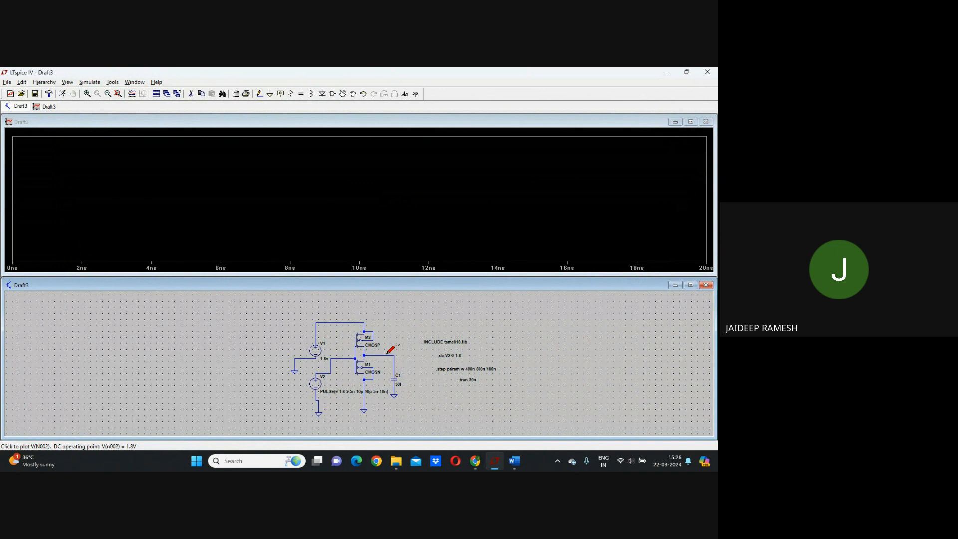
pyautogui.click(389, 349)
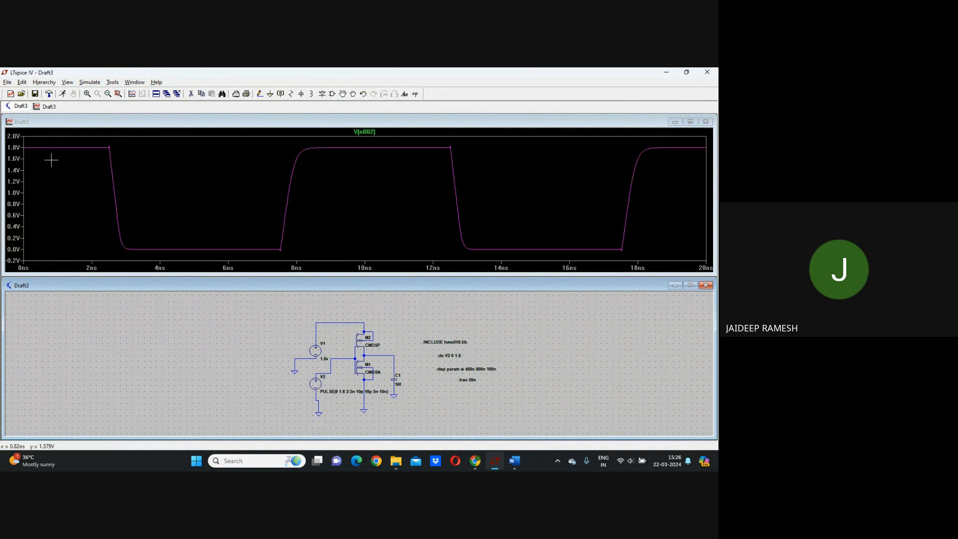
pyautogui.click(345, 357)
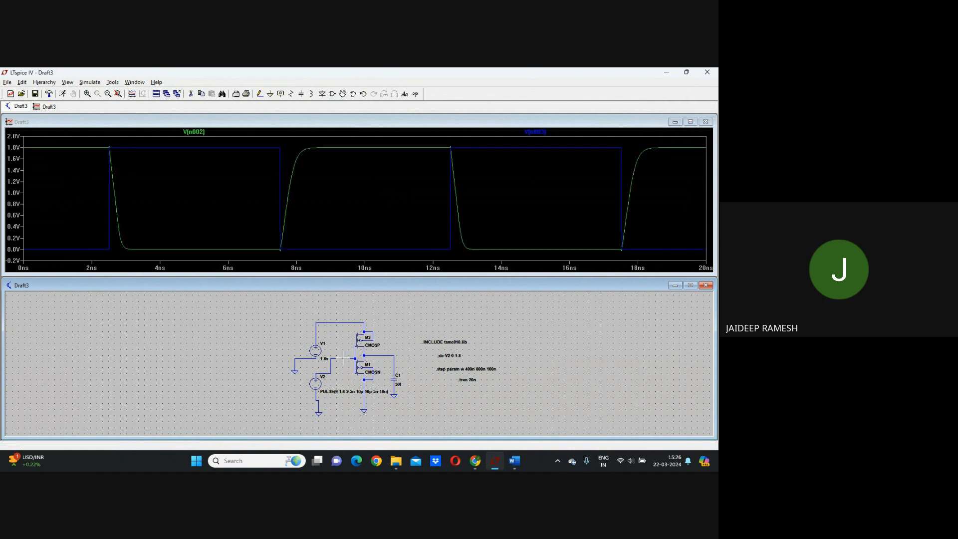
pyautogui.click(690, 122)
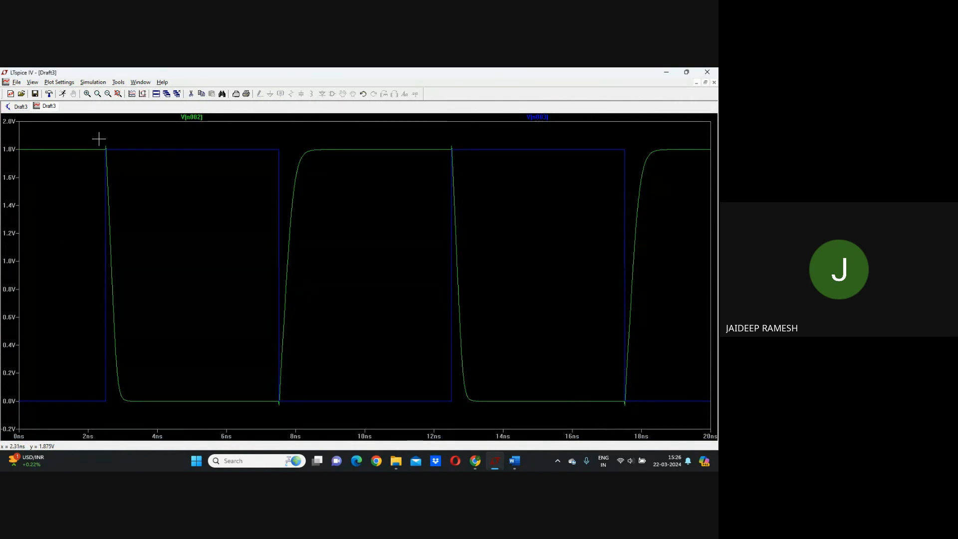
# - Attach the 1st cursor to the V(n002) trace and place it at about 906 mV on the first falling edge
pyautogui.moveTo(95, 144); pyautogui.dragTo(134, 411)
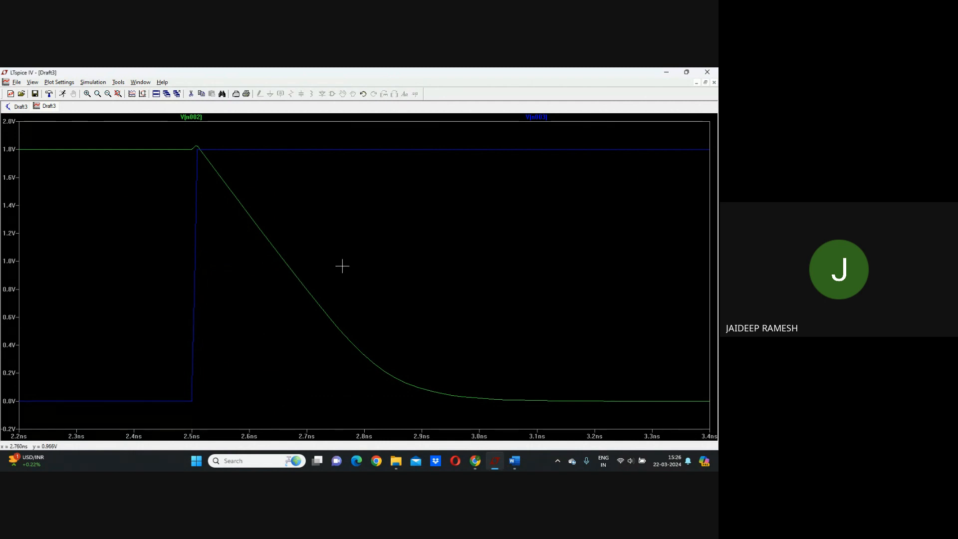
pyautogui.rightClick(197, 117)
pyautogui.click(413, 242)
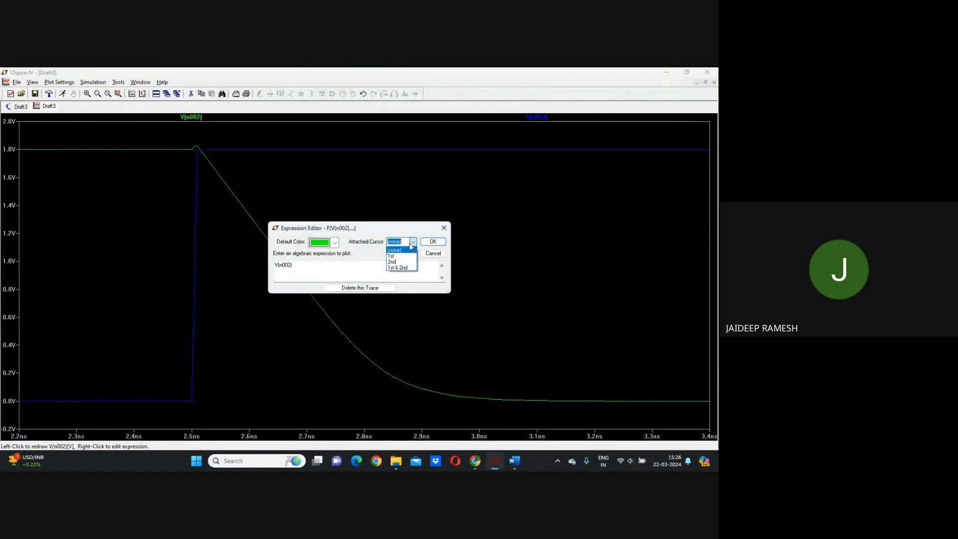
pyautogui.click(399, 256)
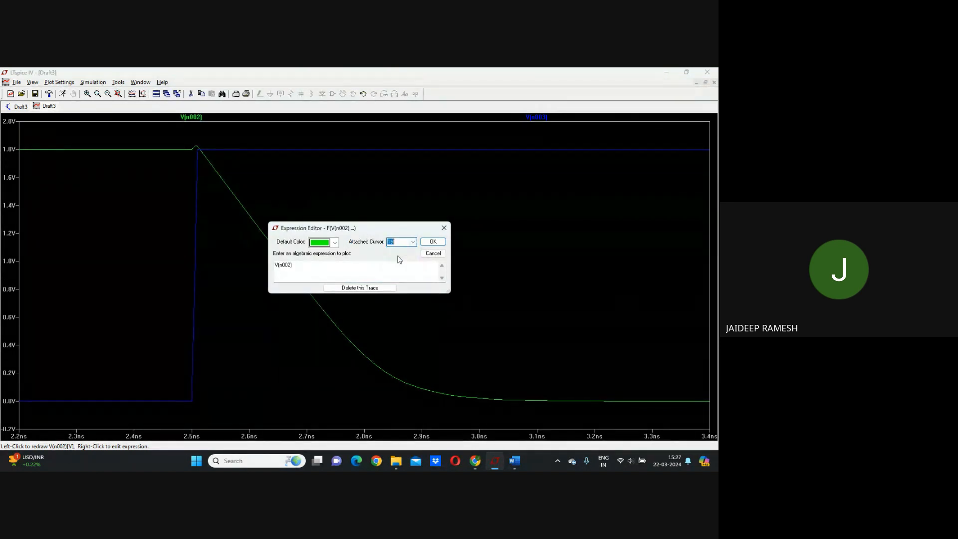
pyautogui.click(433, 241)
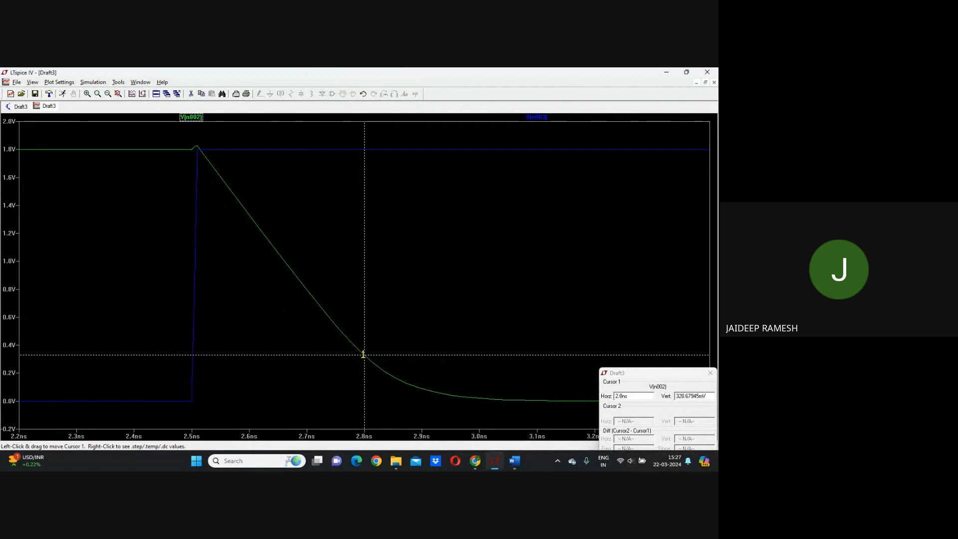
pyautogui.moveTo(364, 355); pyautogui.dragTo(294, 274)
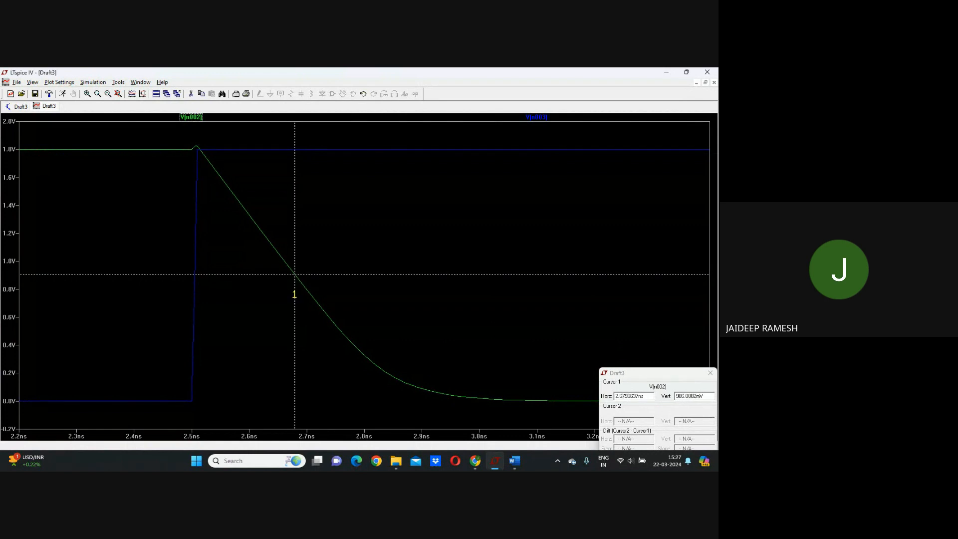
pyautogui.moveTo(625, 343); pyautogui.dragTo(554, 179)
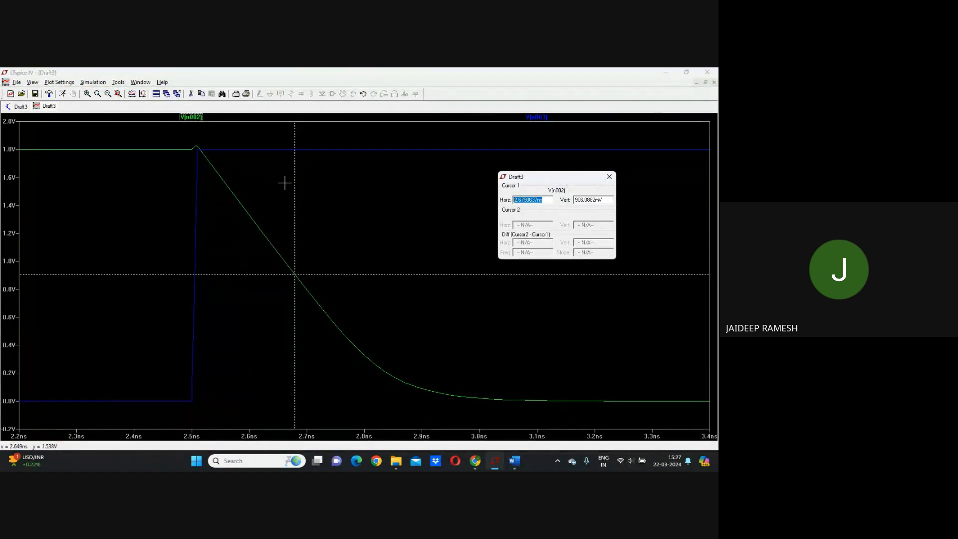
# - Attach the 1st cursor to the input trace V(n003)
pyautogui.click(544, 118)
pyautogui.rightClick(542, 119)
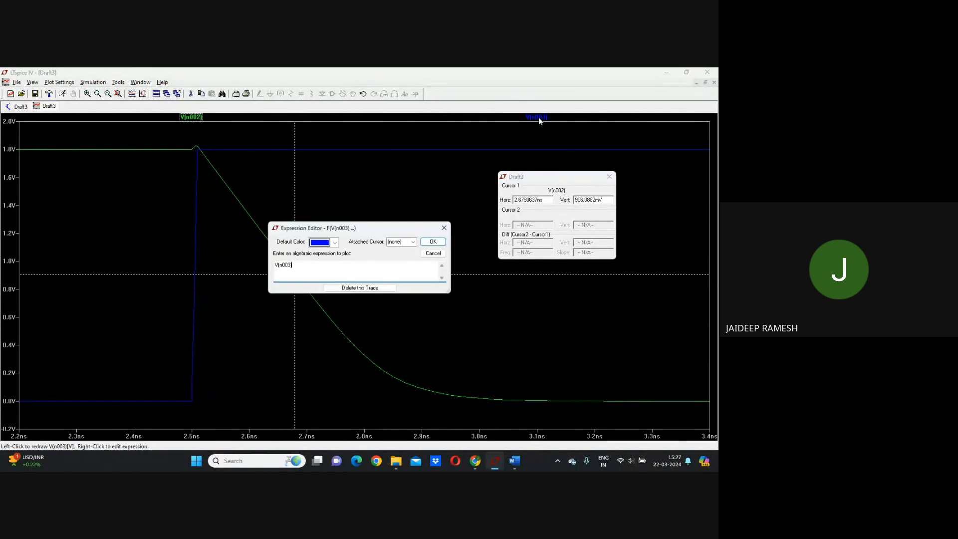
pyautogui.click(412, 243)
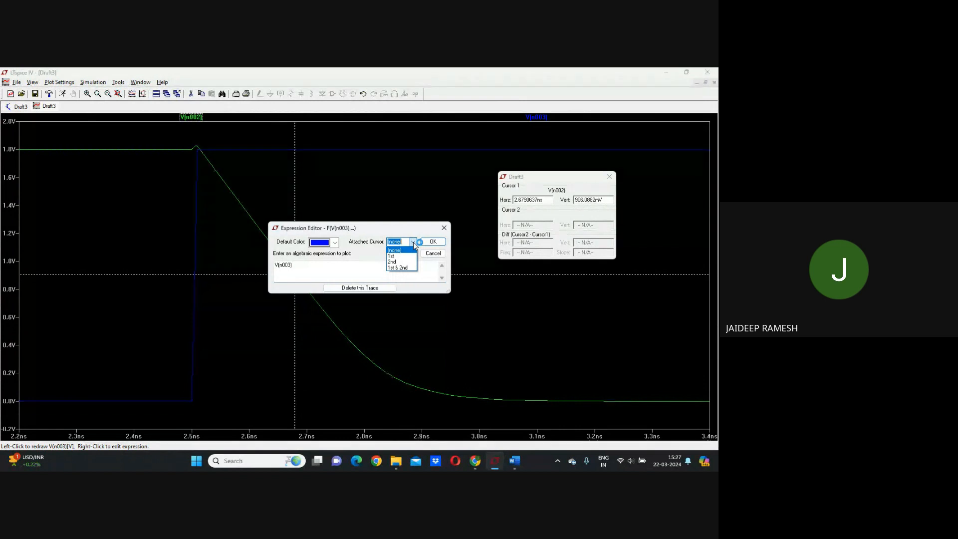
pyautogui.click(402, 256)
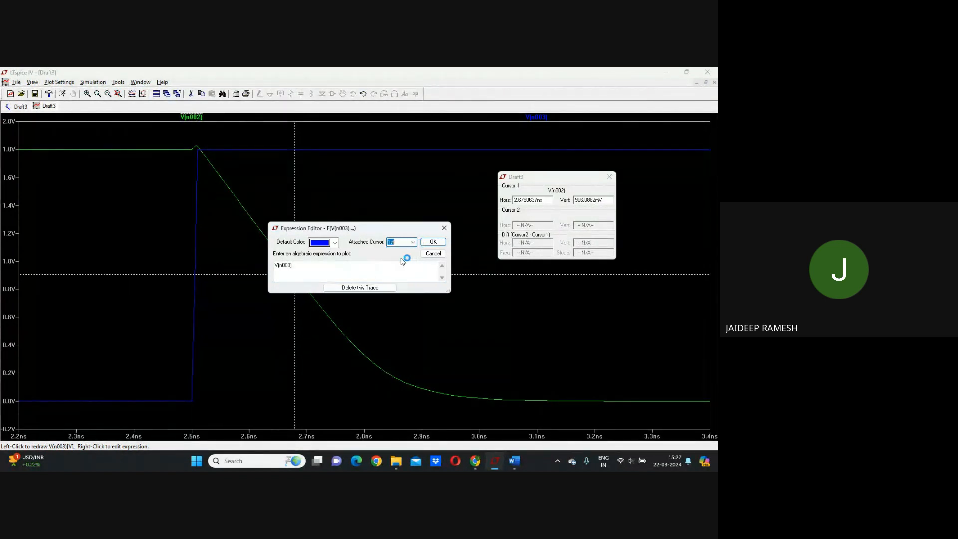
pyautogui.click(432, 242)
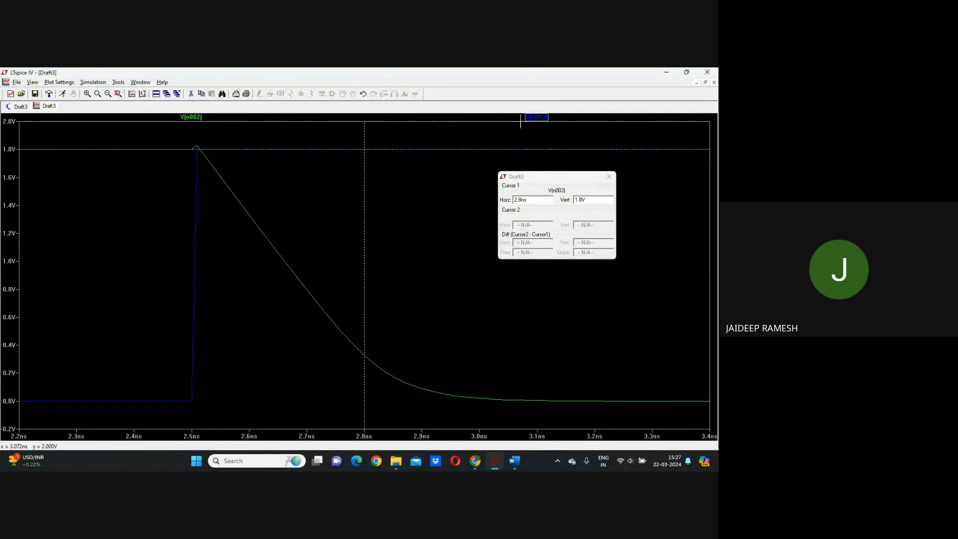
pyautogui.rightClick(537, 118)
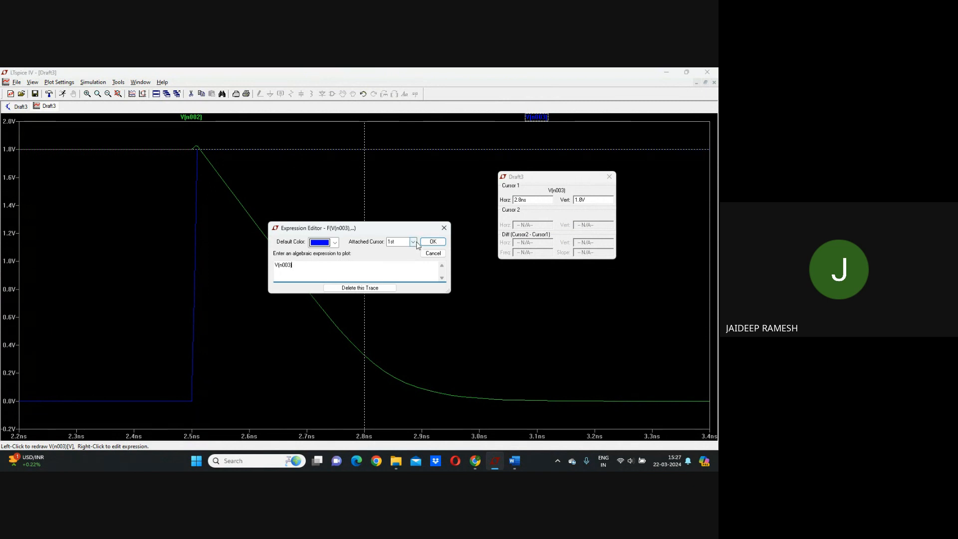
pyautogui.click(413, 243)
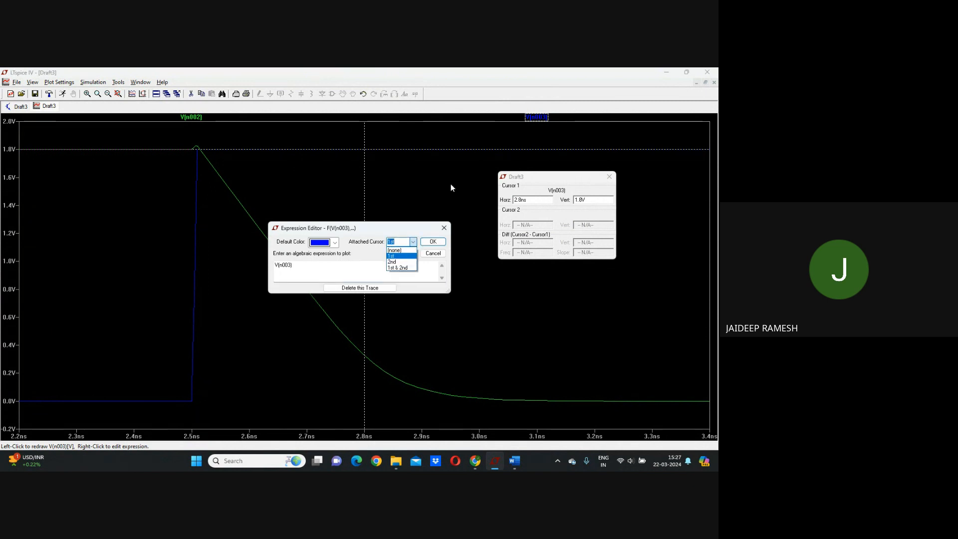
pyautogui.click(404, 256)
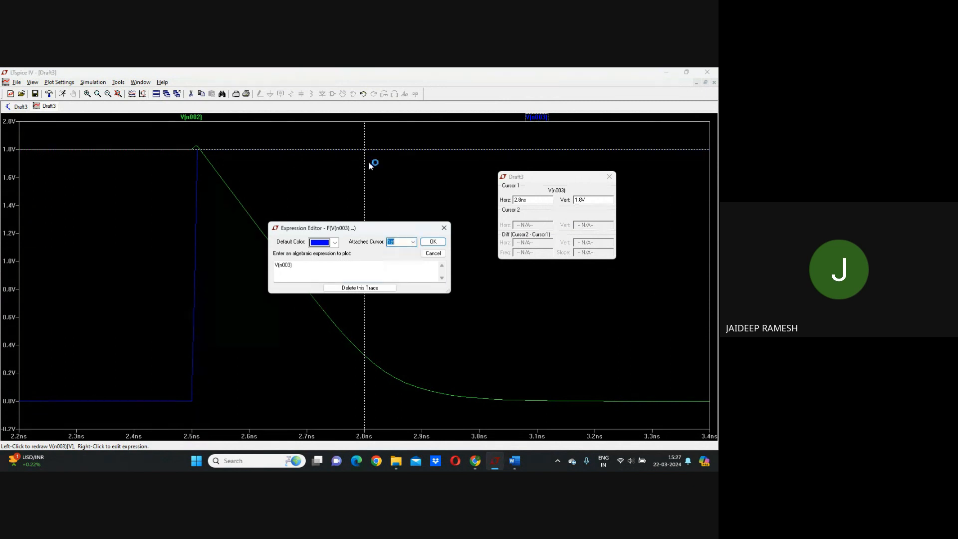
pyautogui.click(430, 242)
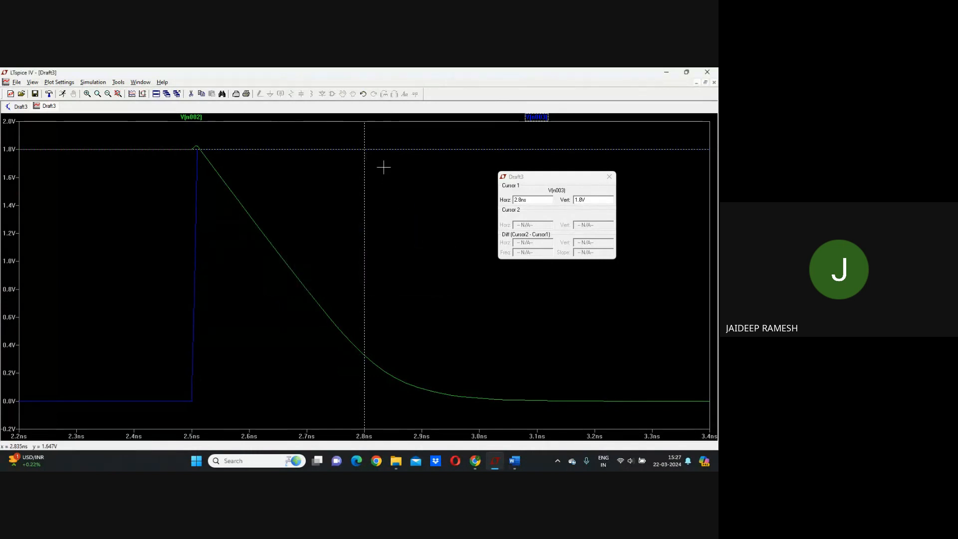
# - Place the cursor at 900 mV on the first rising edge of V(n003), read its time and dismiss the cursor readout
pyautogui.moveTo(363, 148)
pyautogui.mouseDown()
pyautogui.moveTo(279, 235)
pyautogui.moveTo(197, 253)
pyautogui.moveTo(194, 292)
pyautogui.moveTo(193, 279)
pyautogui.mouseUp()
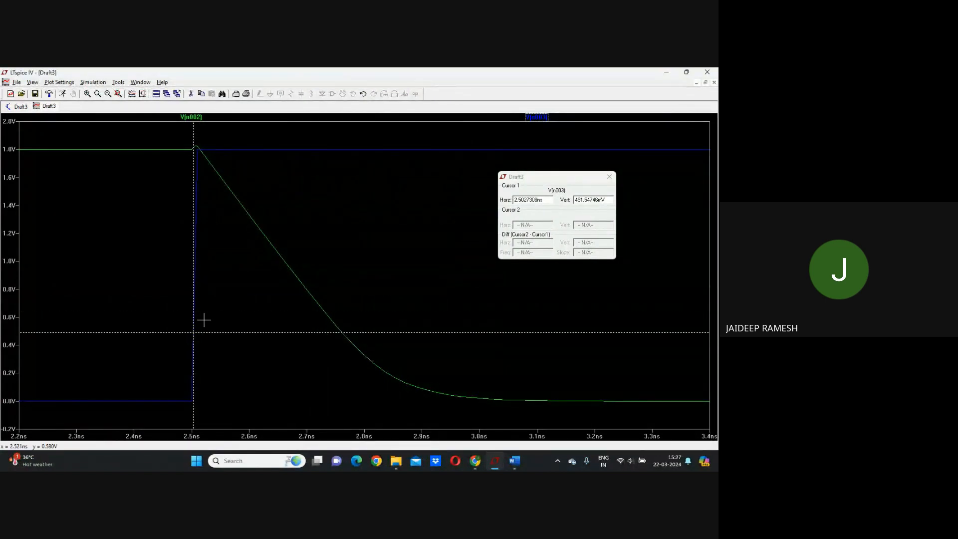
pyautogui.moveTo(173, 145); pyautogui.dragTo(243, 421)
pyautogui.moveTo(246, 334); pyautogui.dragTo(257, 275)
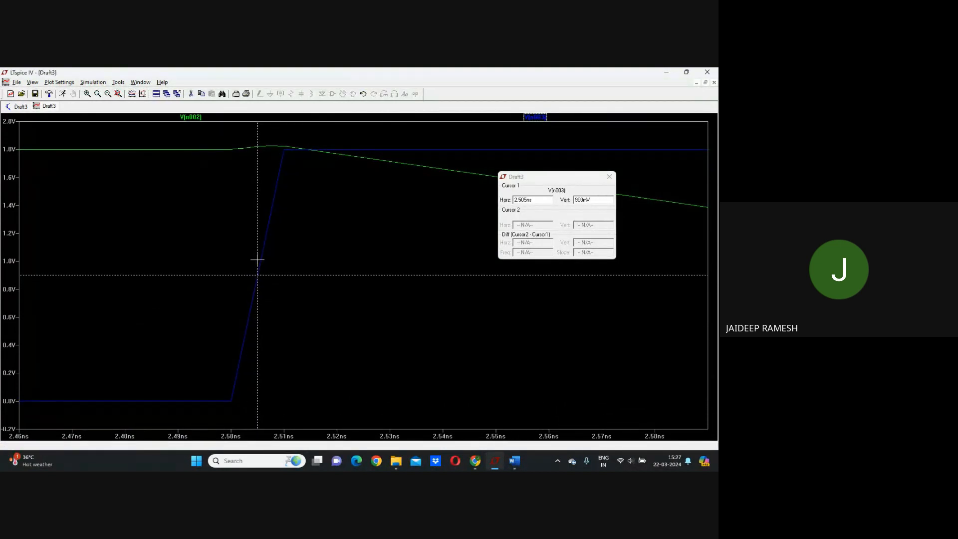
pyautogui.moveTo(605, 180); pyautogui.dragTo(573, 178)
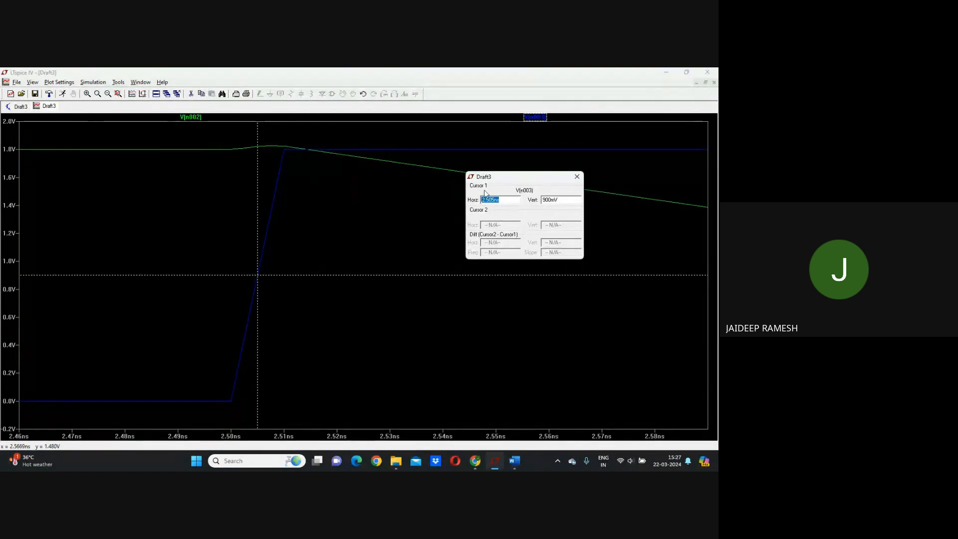
pyautogui.click(576, 177)
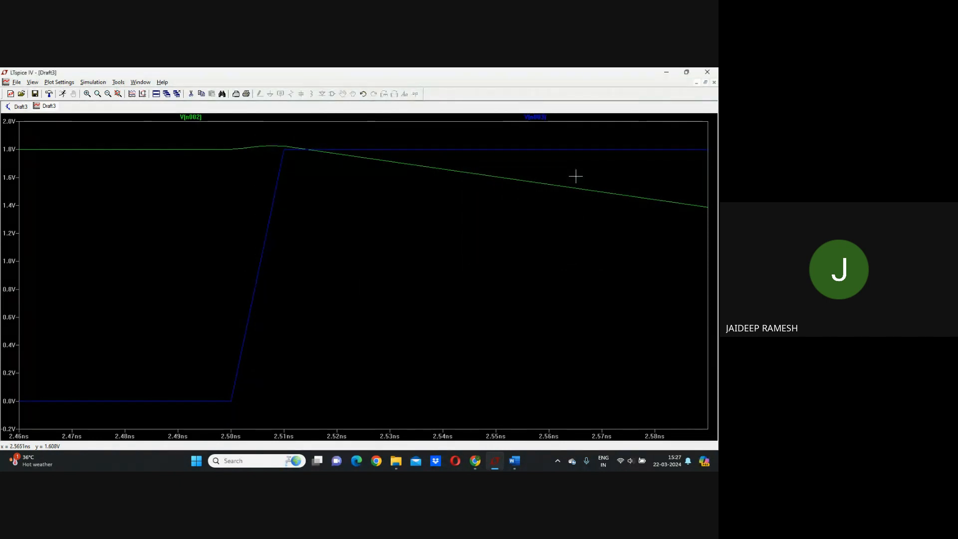
# - Restore the full 20 ns view and delete the V(n003) trace from the plot
pyautogui.click(118, 95)
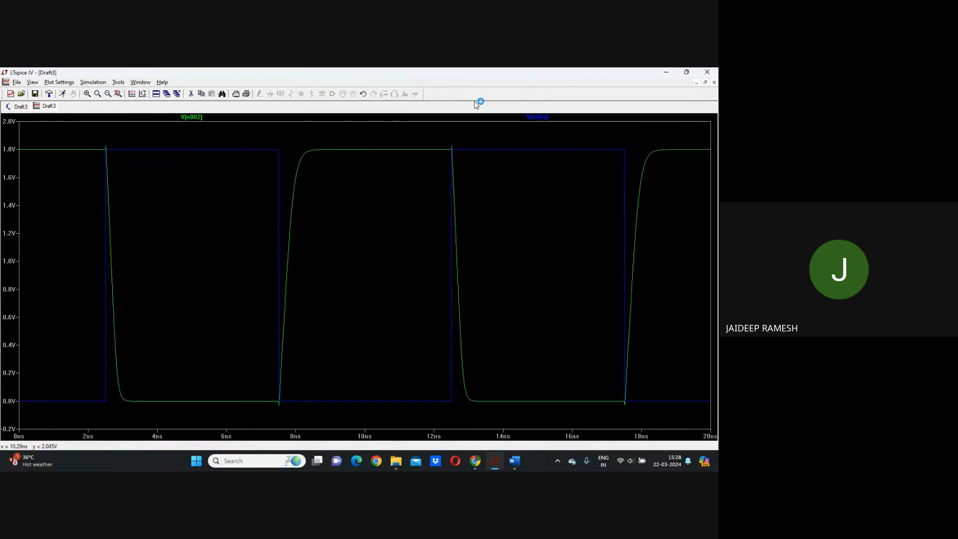
pyautogui.rightClick(536, 118)
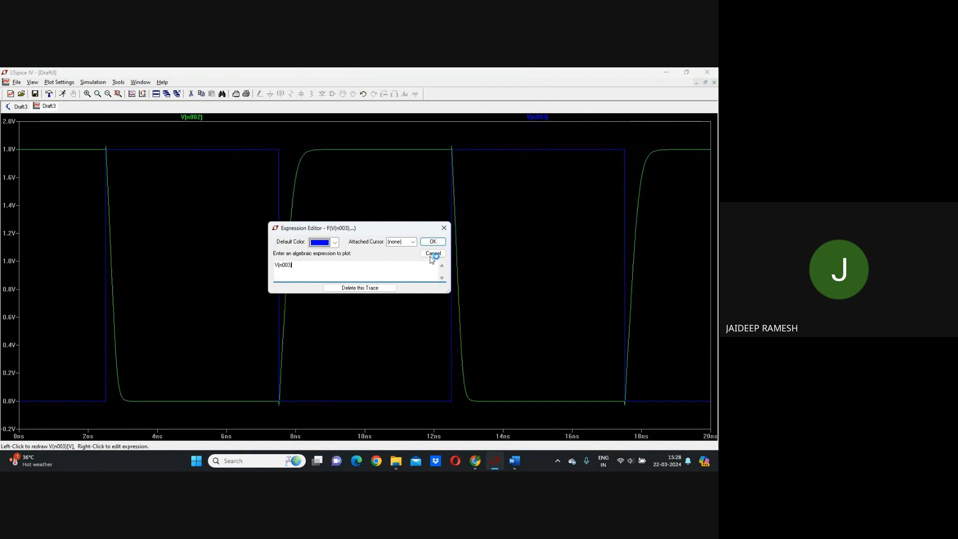
pyautogui.click(363, 288)
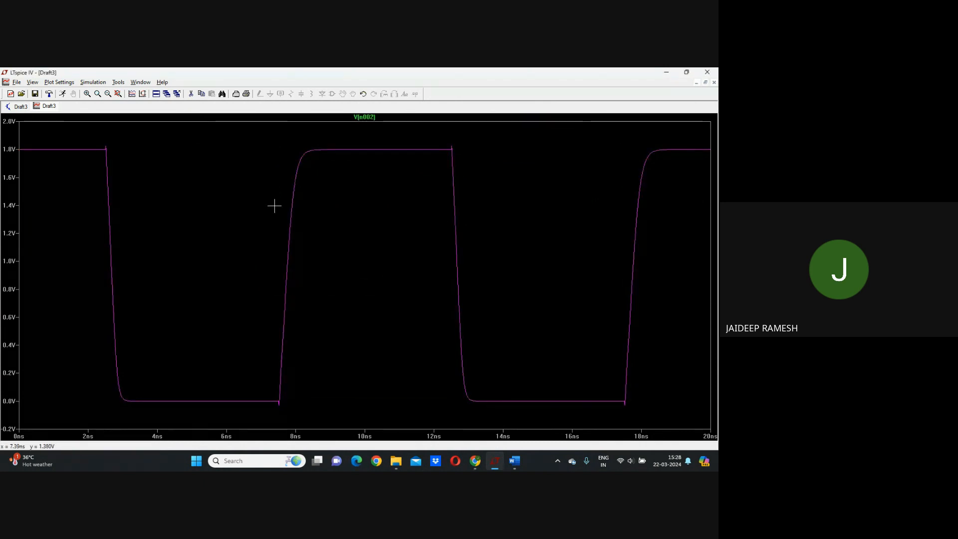
# - Attach both the 1st and 2nd cursors to the V(n002) trace for its rising edge between 7 and 9 ns
pyautogui.moveTo(266, 142); pyautogui.dragTo(332, 408)
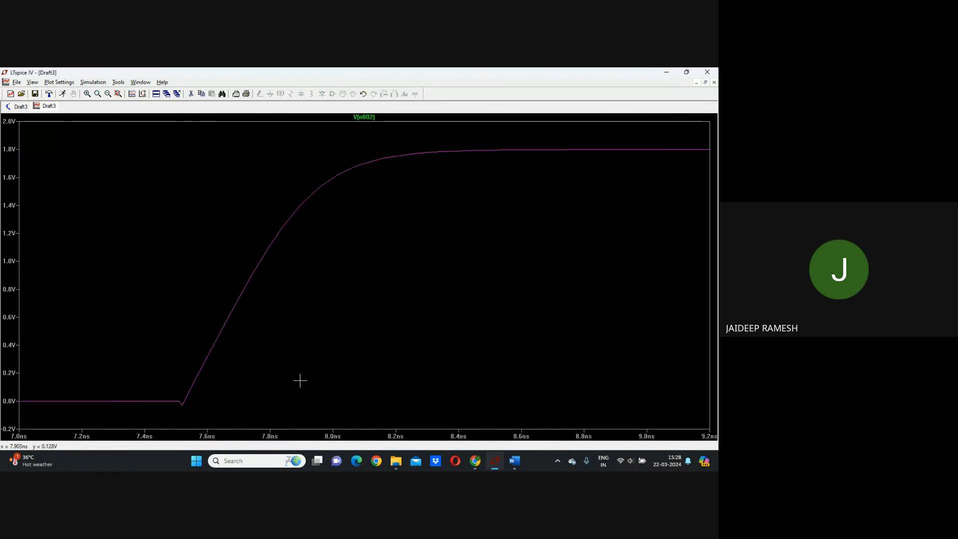
pyautogui.rightClick(364, 118)
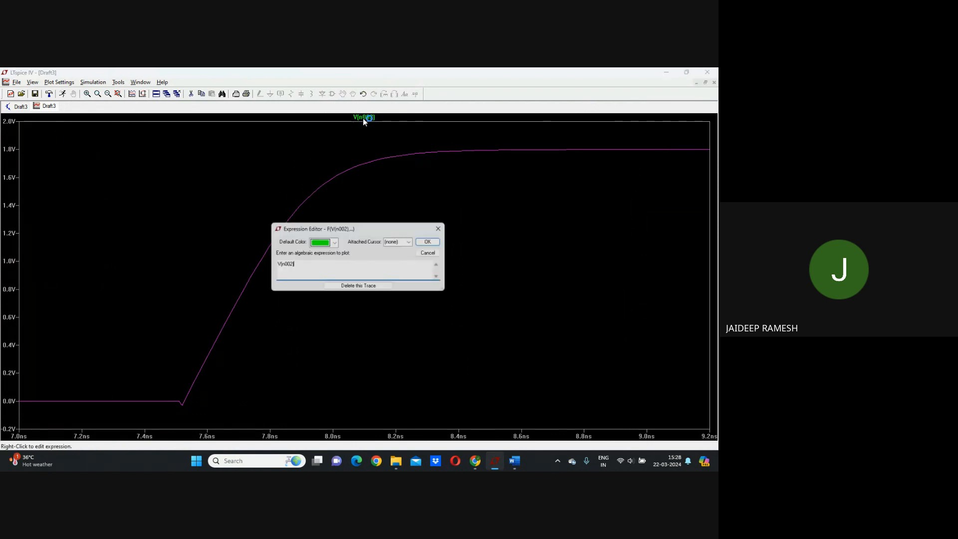
pyautogui.click(413, 243)
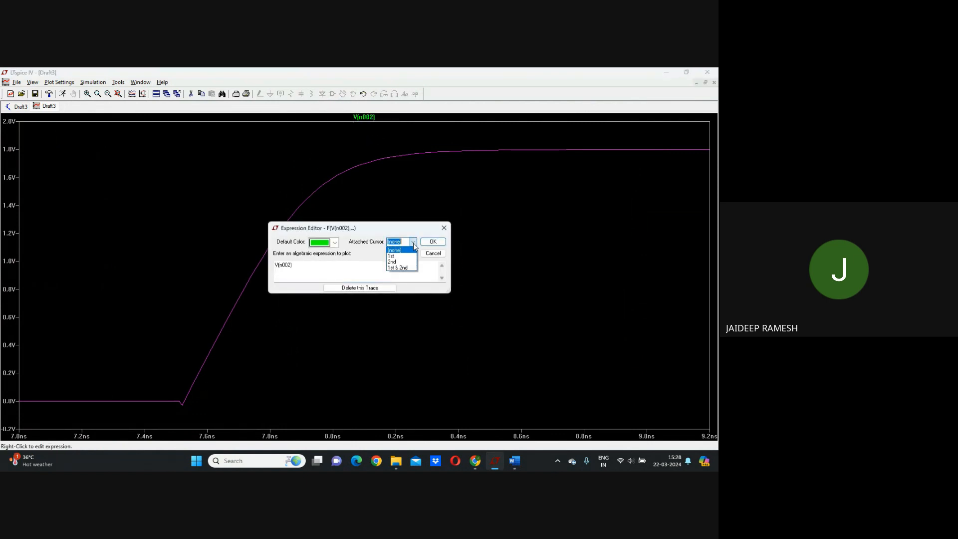
pyautogui.click(392, 268)
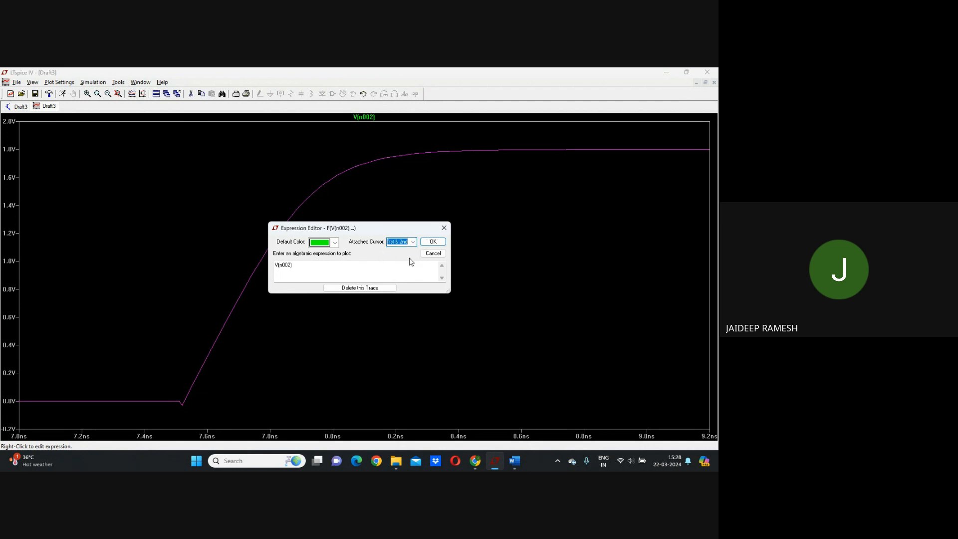
pyautogui.click(433, 242)
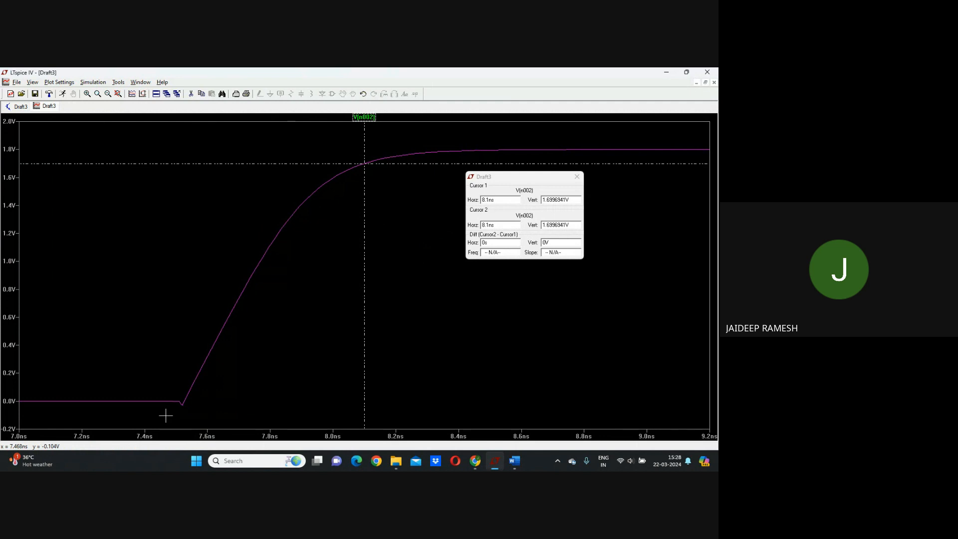
# - Measure the rise time of V(n002) with cursor 1 at about 188 mV and cursor 2 at about 1.64 V, and dismiss the readout
pyautogui.moveTo(364, 164)
pyautogui.mouseDown()
pyautogui.moveTo(289, 236)
pyautogui.moveTo(211, 391)
pyautogui.mouseUp()
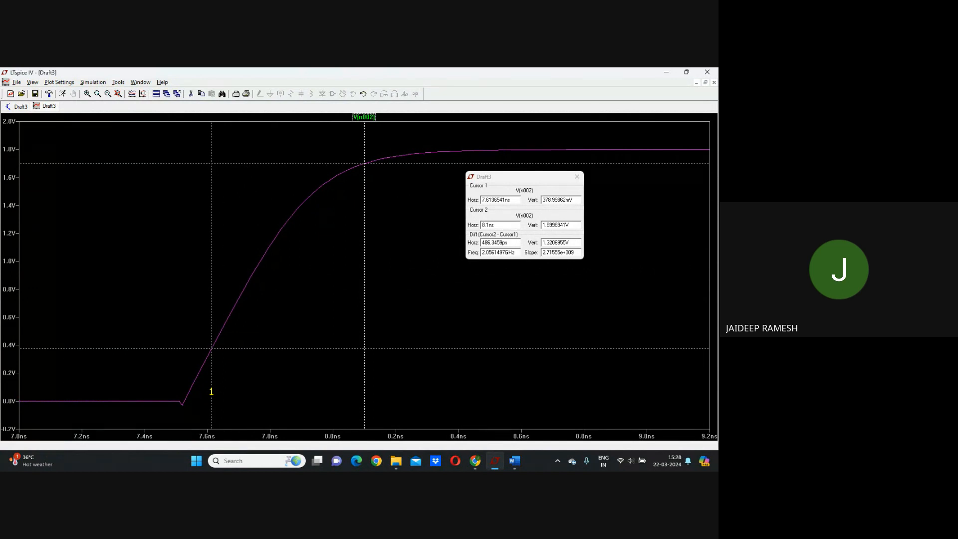
pyautogui.moveTo(211, 392)
pyautogui.mouseDown()
pyautogui.moveTo(209, 403)
pyautogui.moveTo(209, 350)
pyautogui.moveTo(197, 404)
pyautogui.mouseUp()
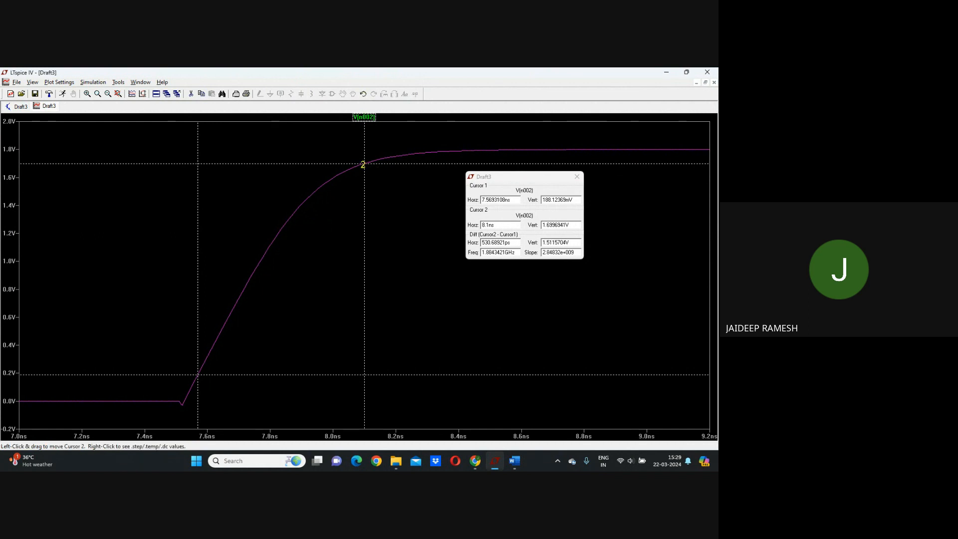
pyautogui.moveTo(362, 165); pyautogui.dragTo(343, 172)
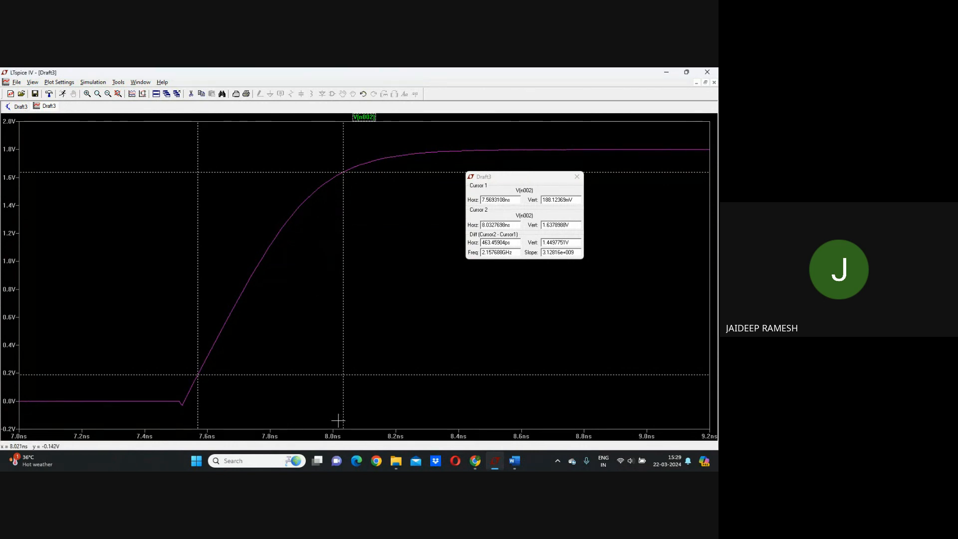
pyautogui.click(576, 176)
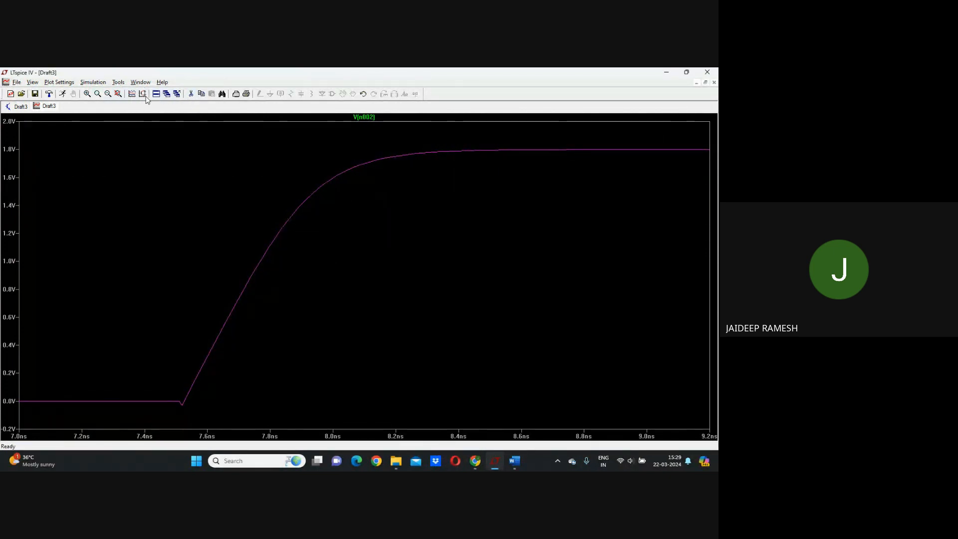
# - Attach the 1st and 2nd cursors to V(n002) for its first falling edge, between 2.2 and 4 ns
pyautogui.click(118, 94)
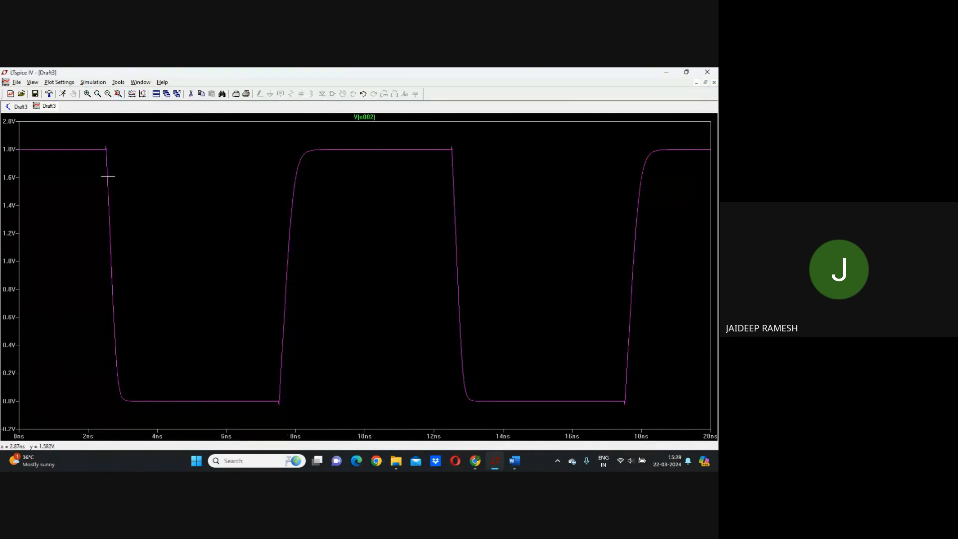
pyautogui.moveTo(100, 142); pyautogui.dragTo(157, 417)
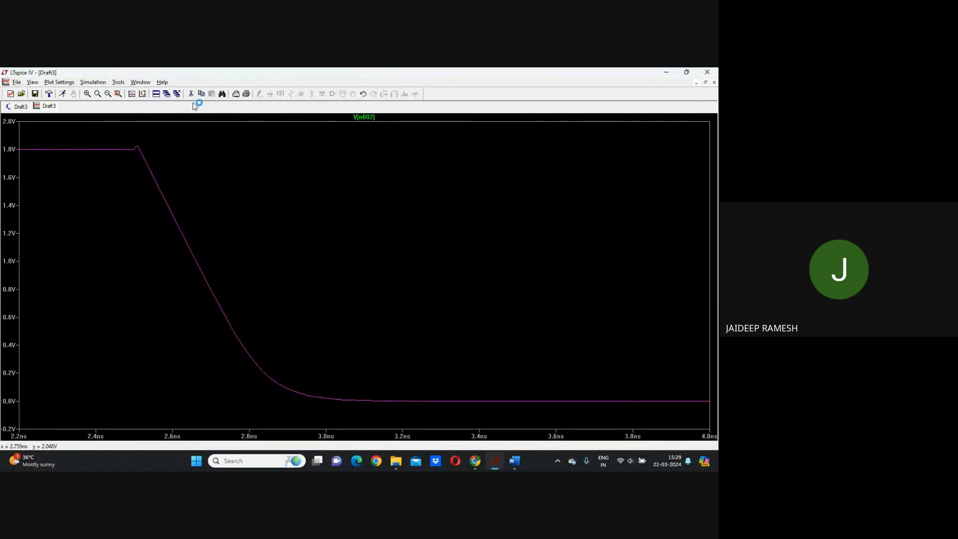
pyautogui.rightClick(366, 117)
pyautogui.click(412, 243)
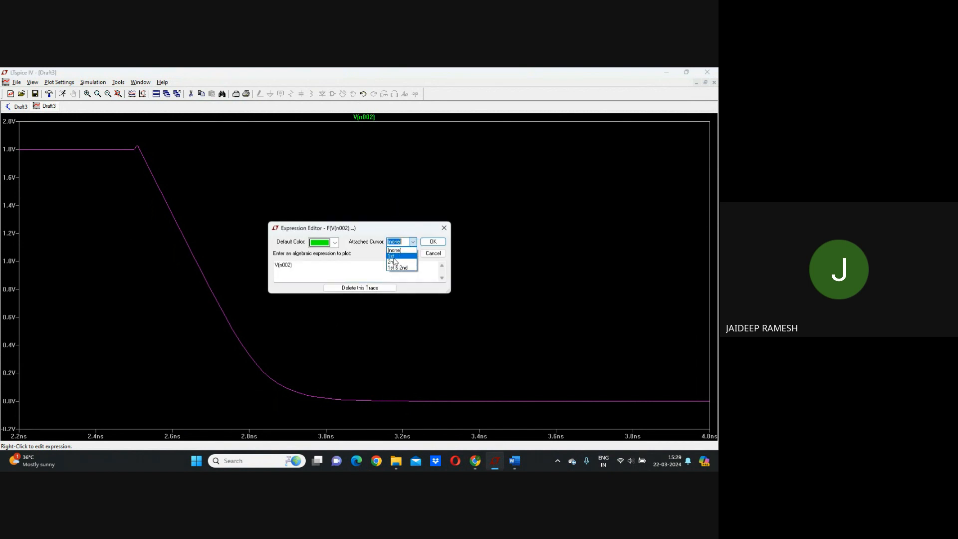
pyautogui.click(399, 271)
pyautogui.click(433, 242)
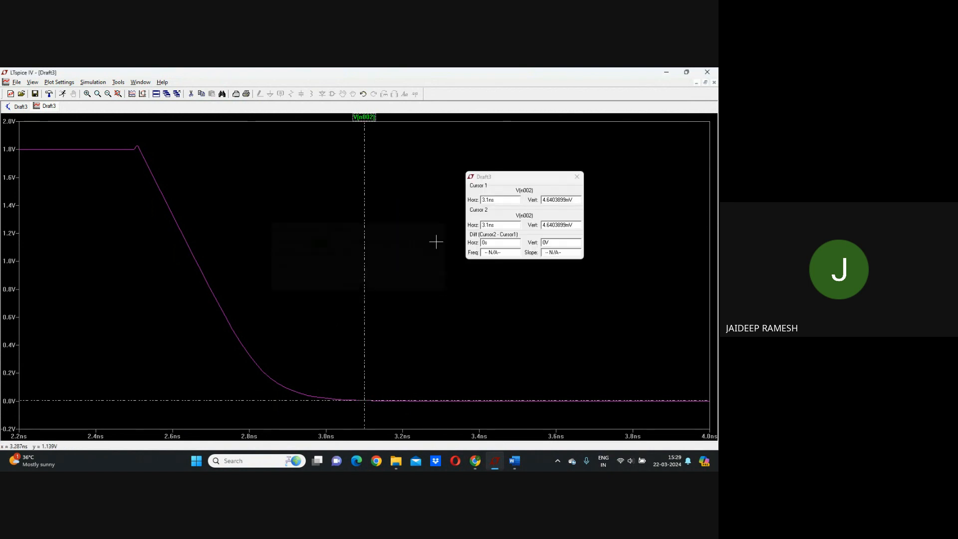
# - Measure the fall time of V(n002) with cursor 1 at about 160 mV and cursor 2 at about 1.63 V, and dismiss the readout
pyautogui.moveTo(366, 399); pyautogui.dragTo(271, 378)
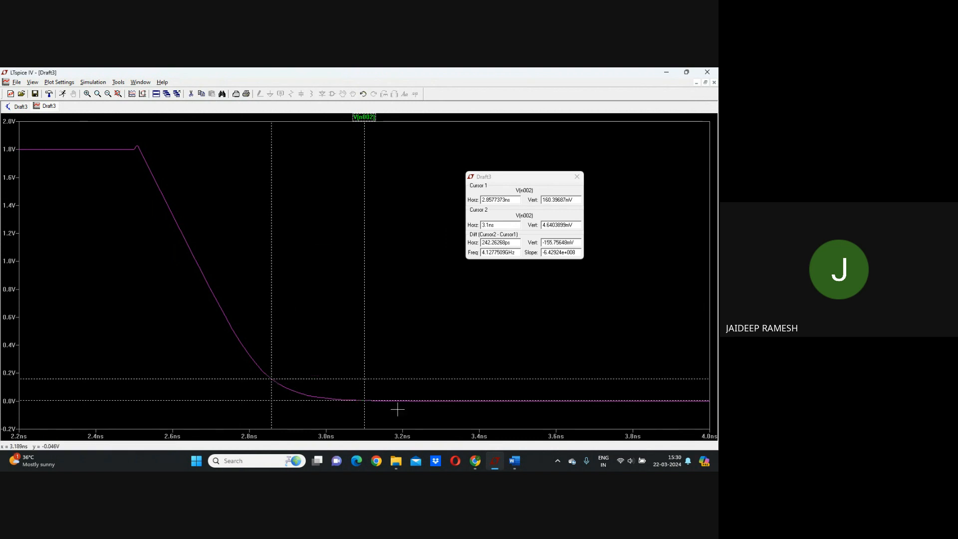
pyautogui.moveTo(364, 400)
pyautogui.mouseDown()
pyautogui.moveTo(190, 249)
pyautogui.moveTo(160, 202)
pyautogui.moveTo(151, 118)
pyautogui.mouseUp()
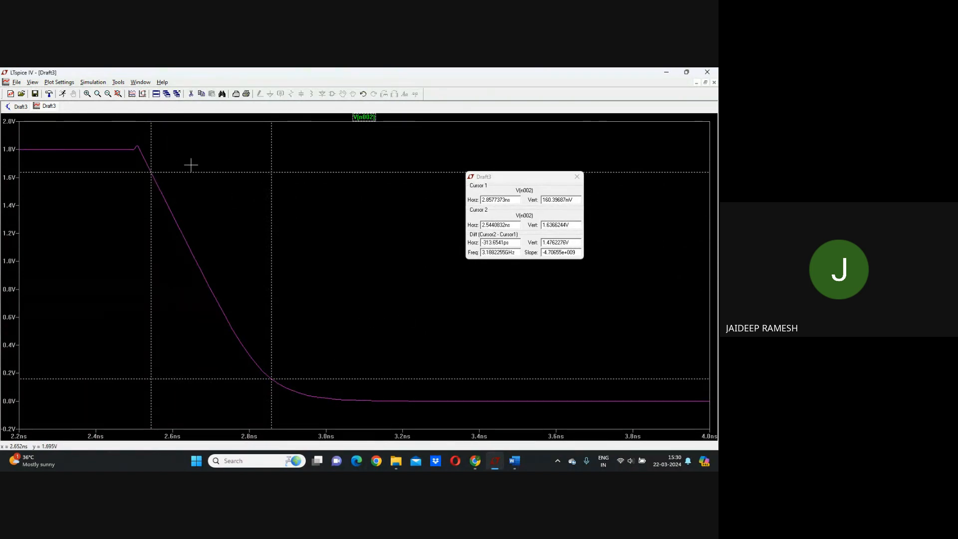
pyautogui.moveTo(153, 171); pyautogui.dragTo(148, 171)
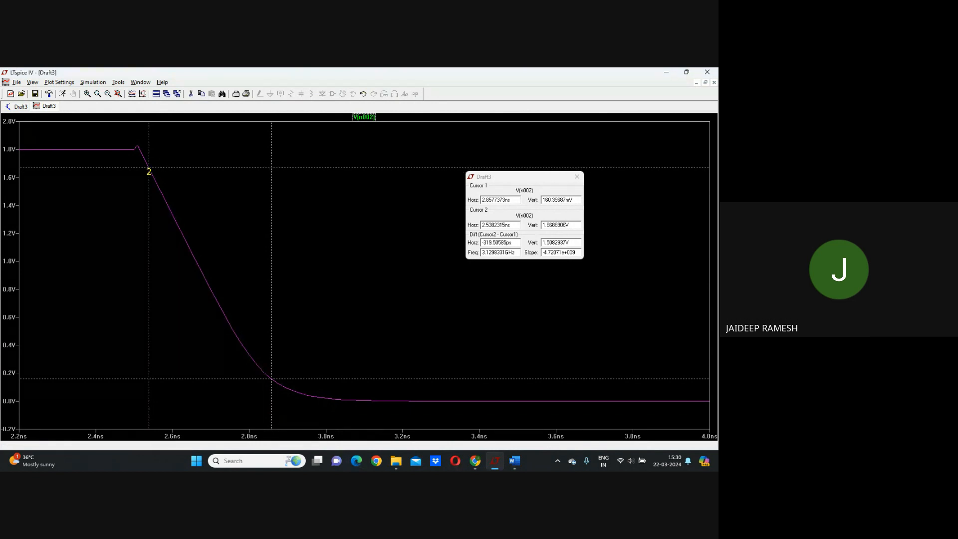
pyautogui.moveTo(149, 168); pyautogui.dragTo(151, 173)
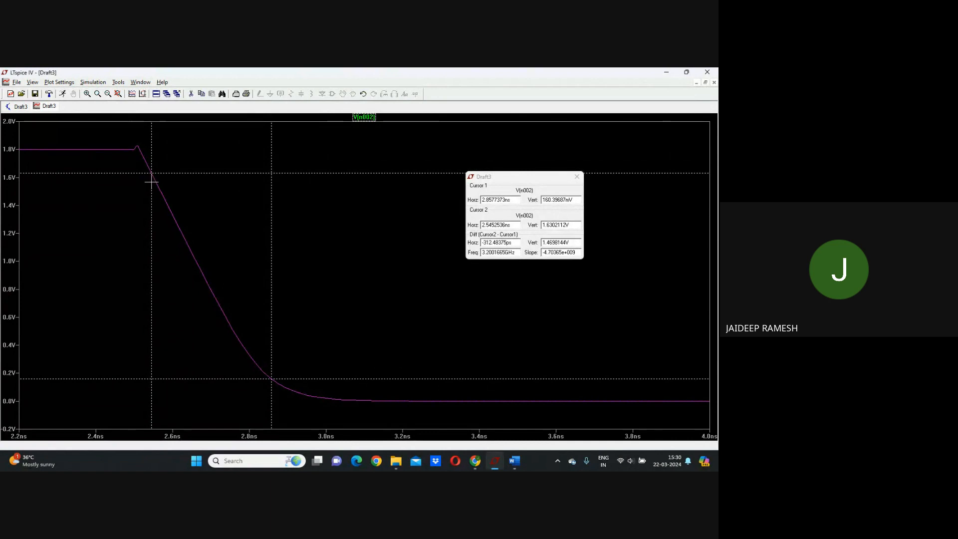
pyautogui.moveTo(496, 177); pyautogui.dragTo(545, 224)
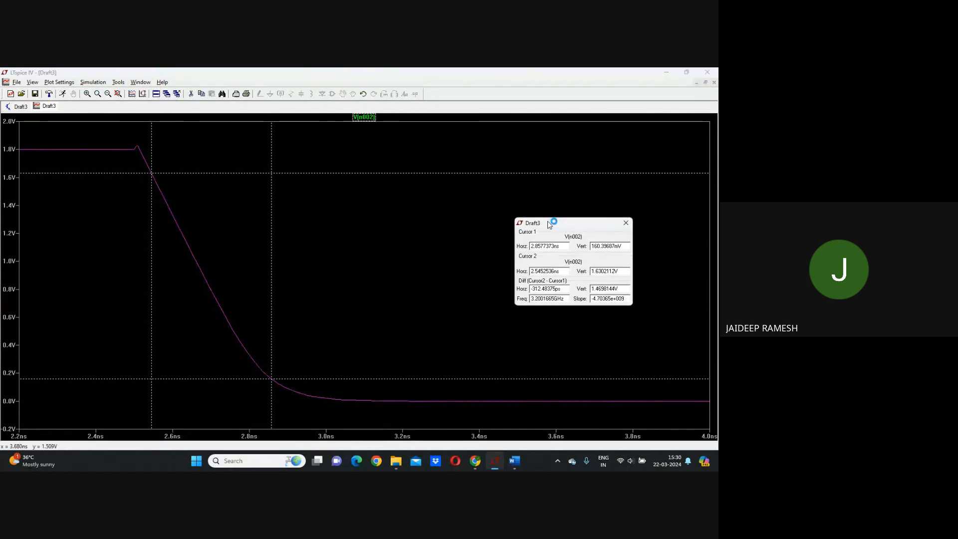
pyautogui.click(626, 224)
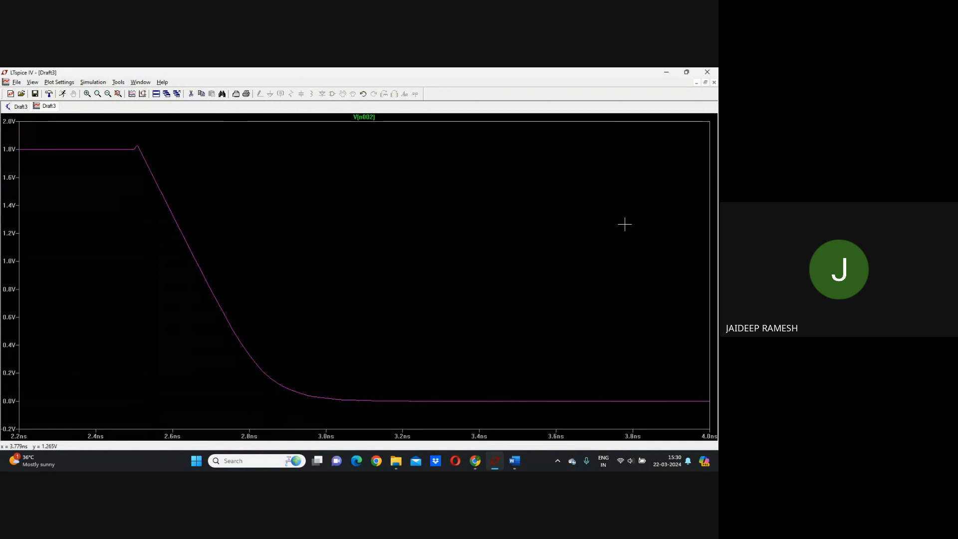
# - Close the transient plot and switch the active simulation command to the DC sweep of V2 from 0 to 1.8
pyautogui.click(715, 84)
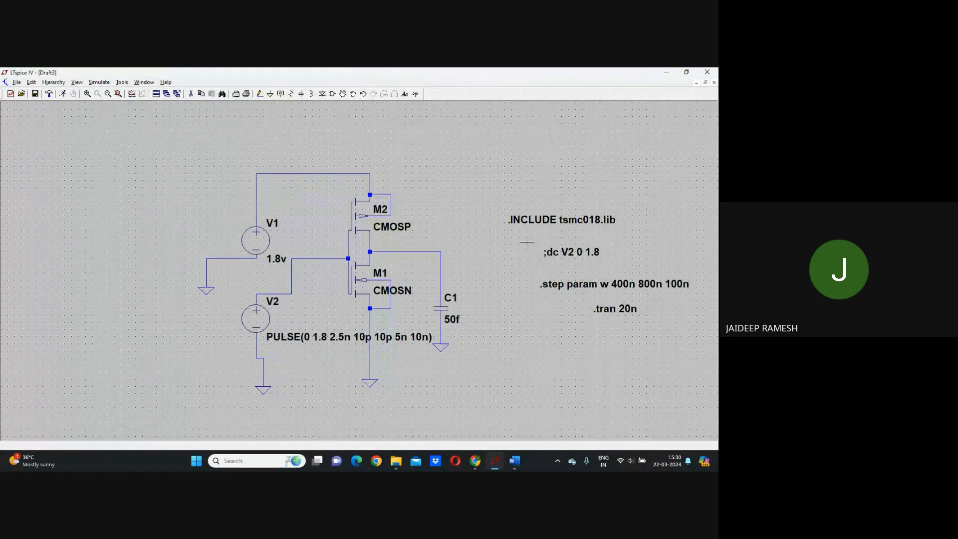
pyautogui.rightClick(467, 137)
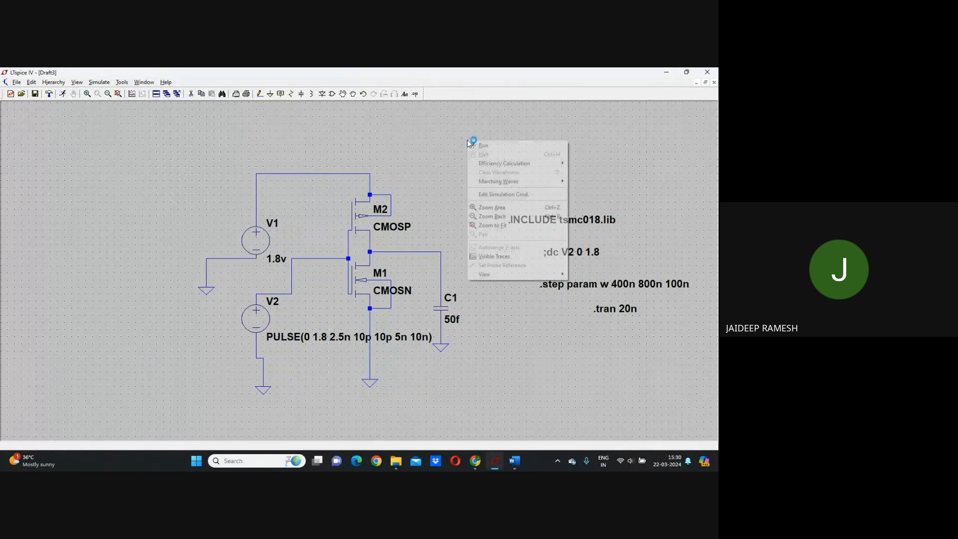
pyautogui.click(511, 196)
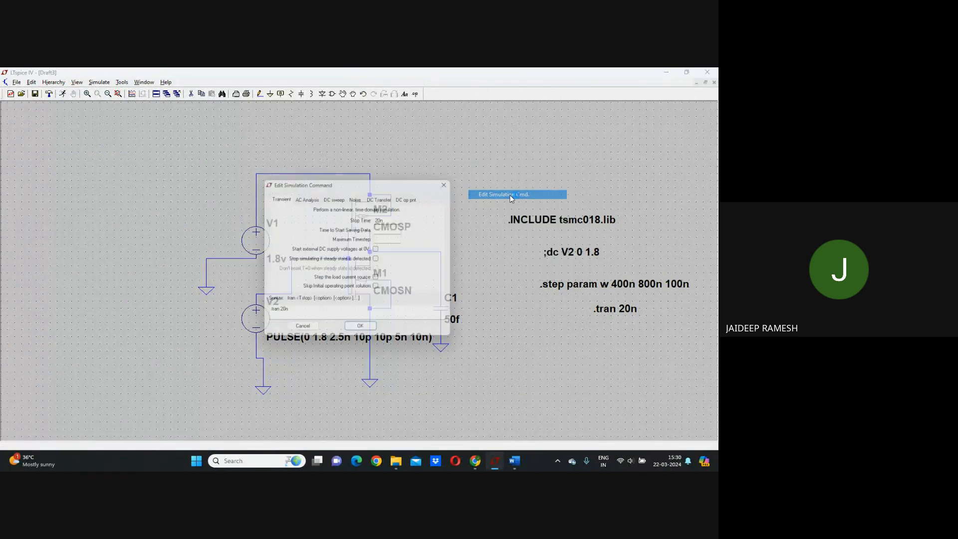
pyautogui.click(341, 198)
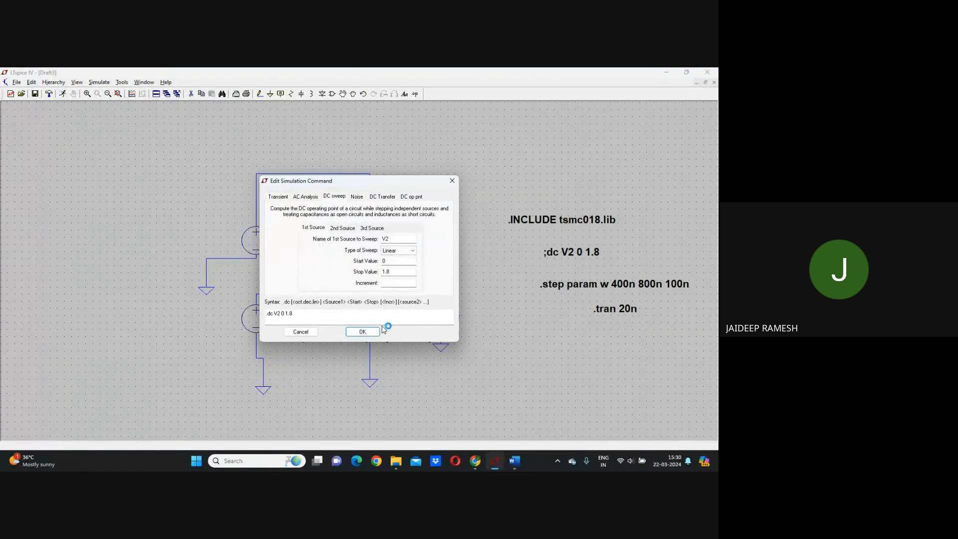
pyautogui.click(363, 331)
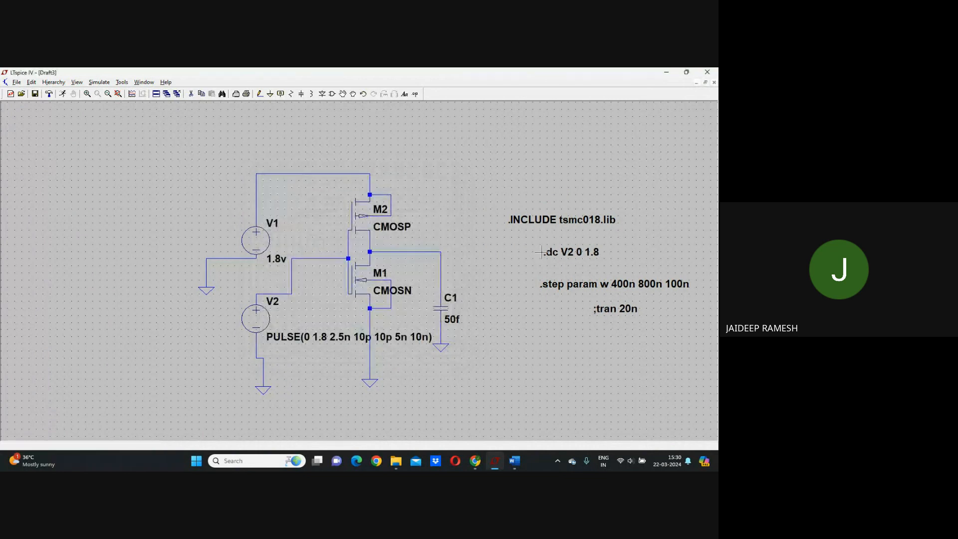
# - Run the DC sweep and plot the inverter output V(n002) in a maximized waveform window
pyautogui.click(63, 93)
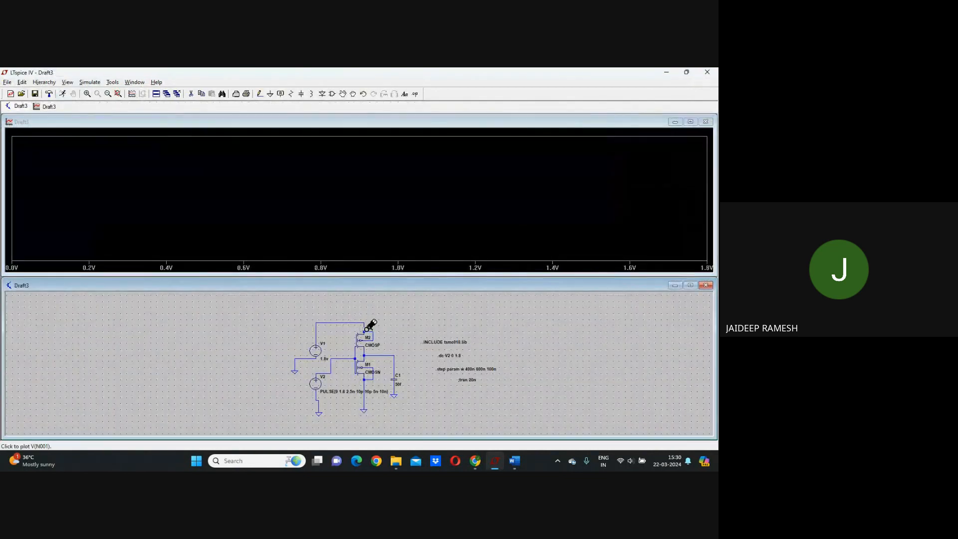
pyautogui.click(382, 355)
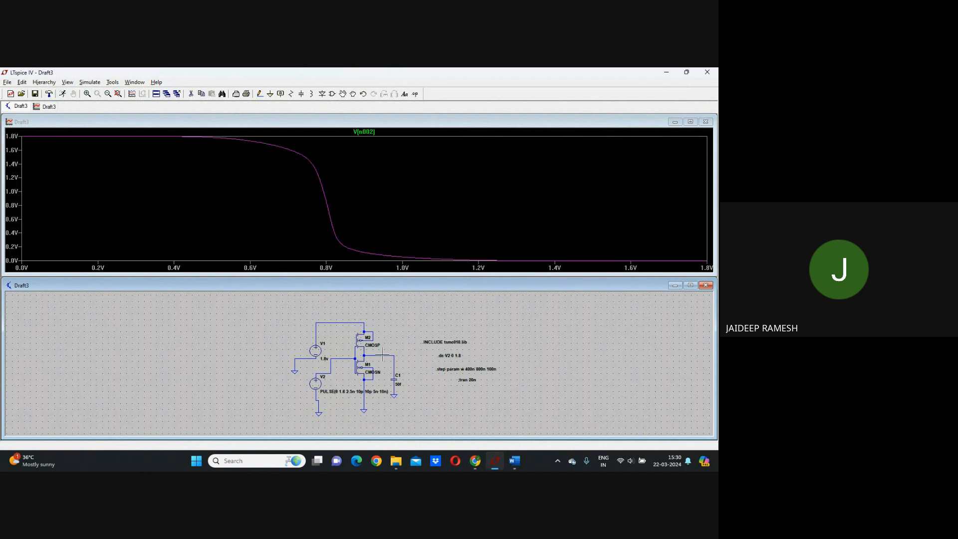
pyautogui.click(690, 121)
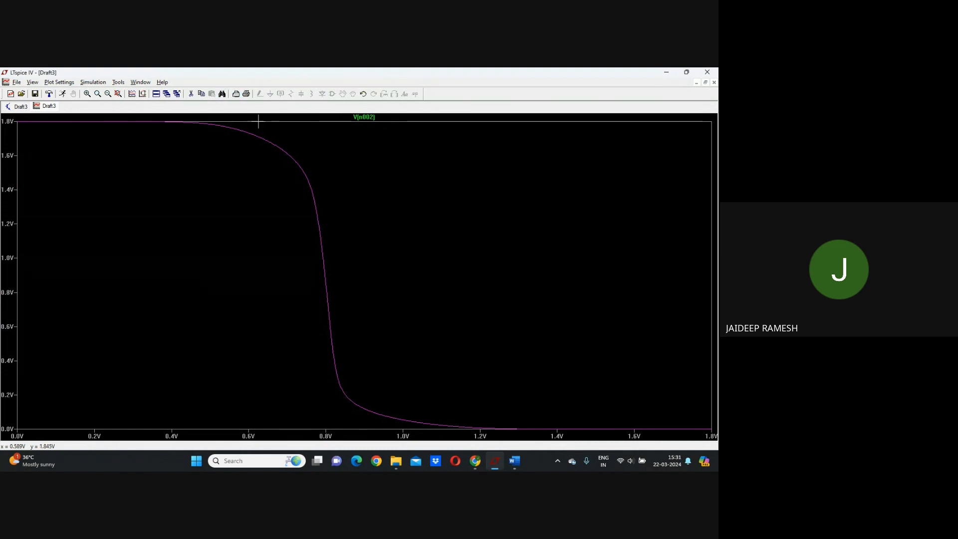
# - Attach both cursors to V(n002) and place cursor 1 at about 161 mV and cursor 2 at about 1.59 V on the transfer curve
pyautogui.rightClick(363, 118)
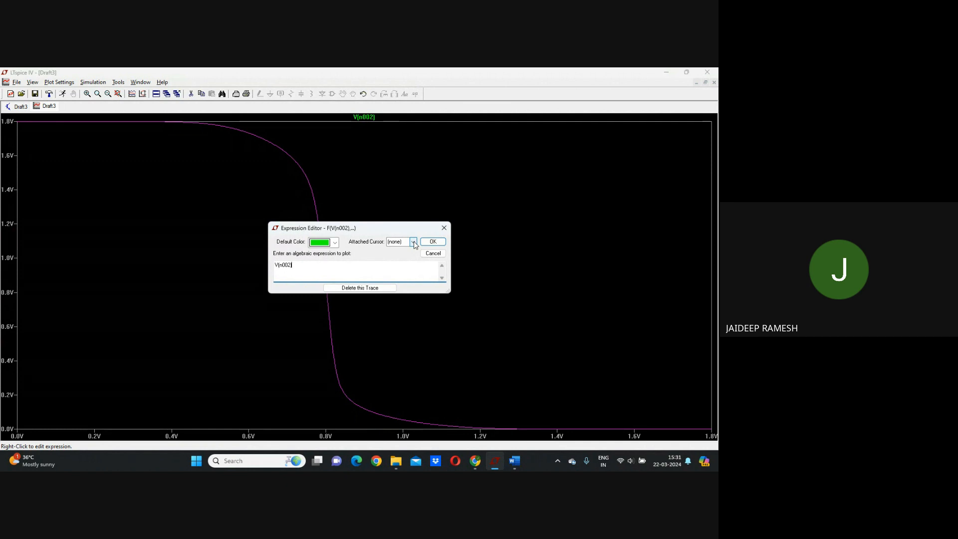
pyautogui.click(413, 241)
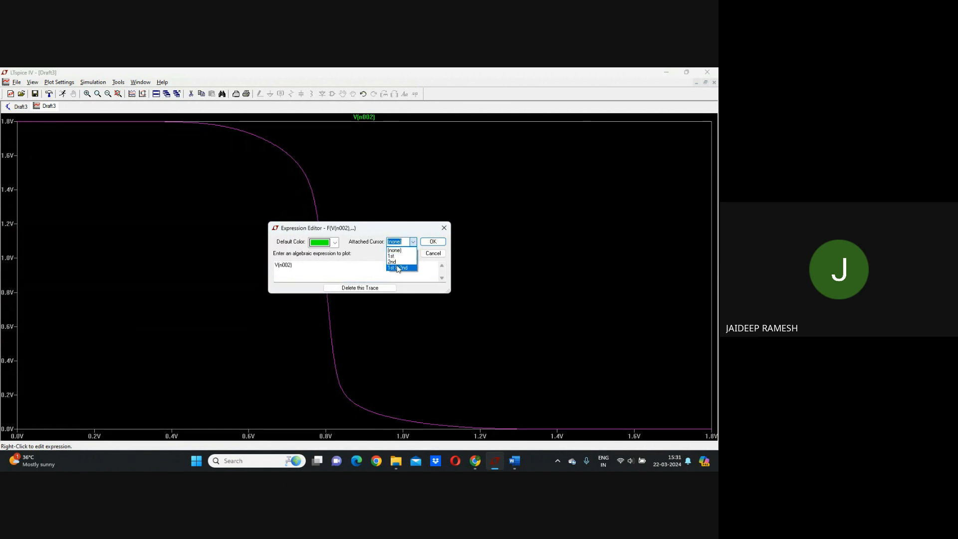
pyautogui.click(398, 268)
pyautogui.click(433, 242)
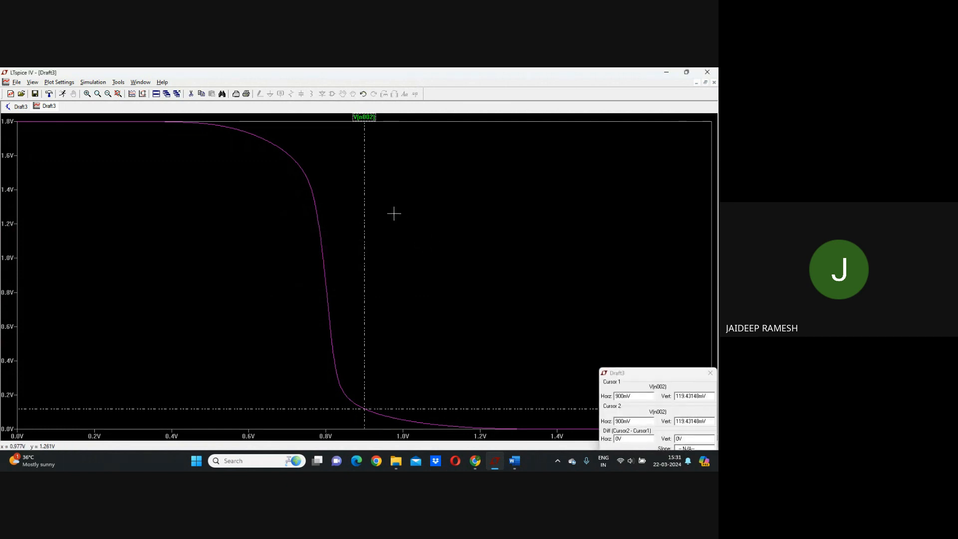
pyautogui.moveTo(364, 408); pyautogui.dragTo(290, 161)
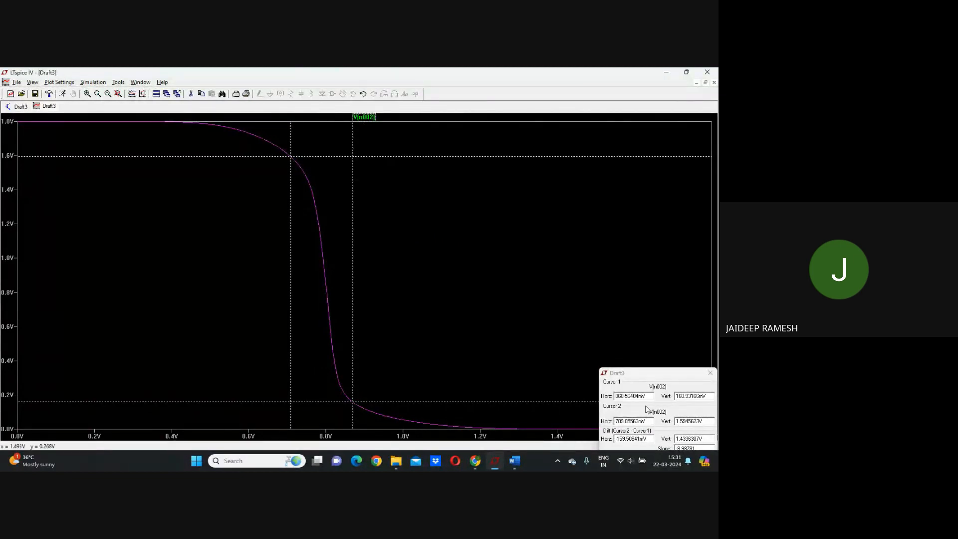
pyautogui.moveTo(656, 375); pyautogui.dragTo(598, 229)
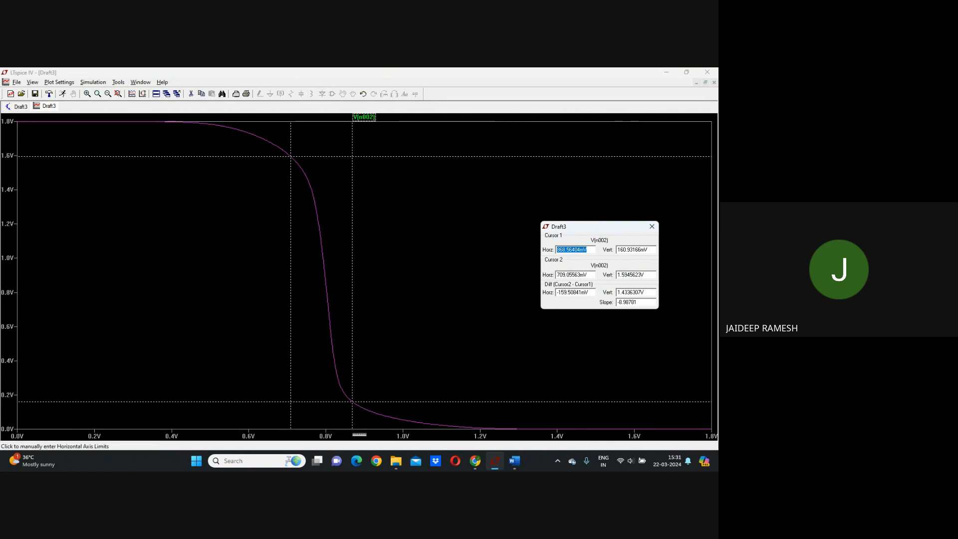
# - Move cursor 2 to about 1.79 V and cursor 1 to about 5.5 mV on the transfer curve, and dismiss the readout
pyautogui.moveTo(290, 156); pyautogui.dragTo(191, 122)
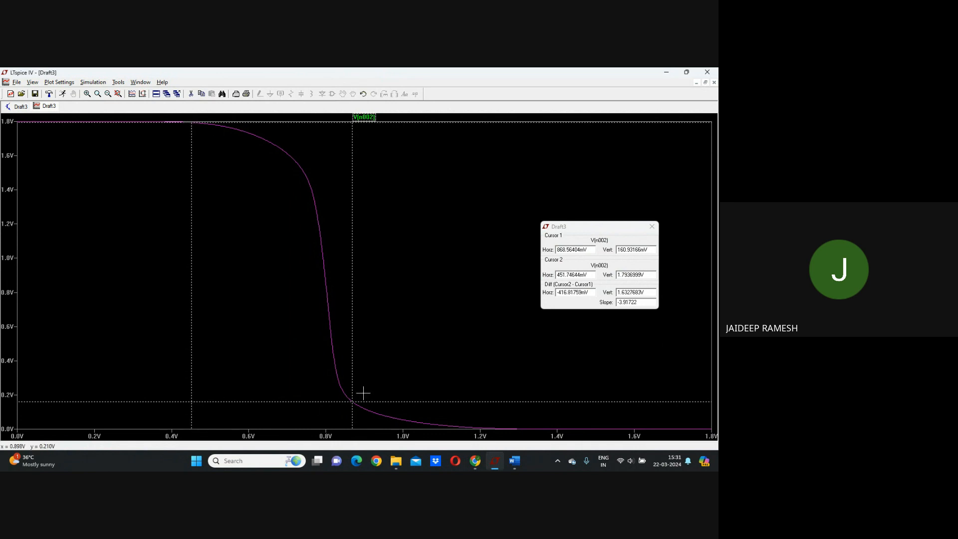
pyautogui.moveTo(353, 402); pyautogui.dragTo(410, 422)
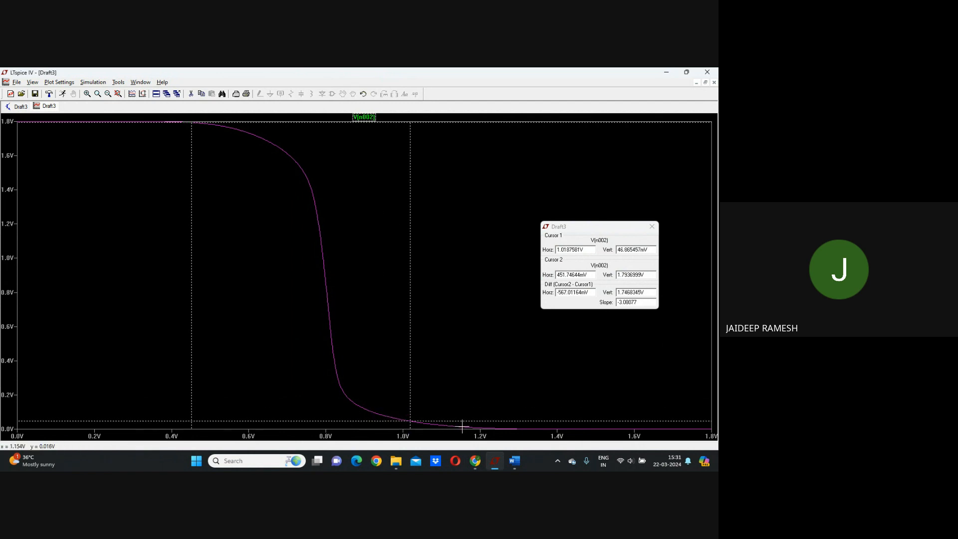
pyautogui.moveTo(400, 414); pyautogui.dragTo(536, 438)
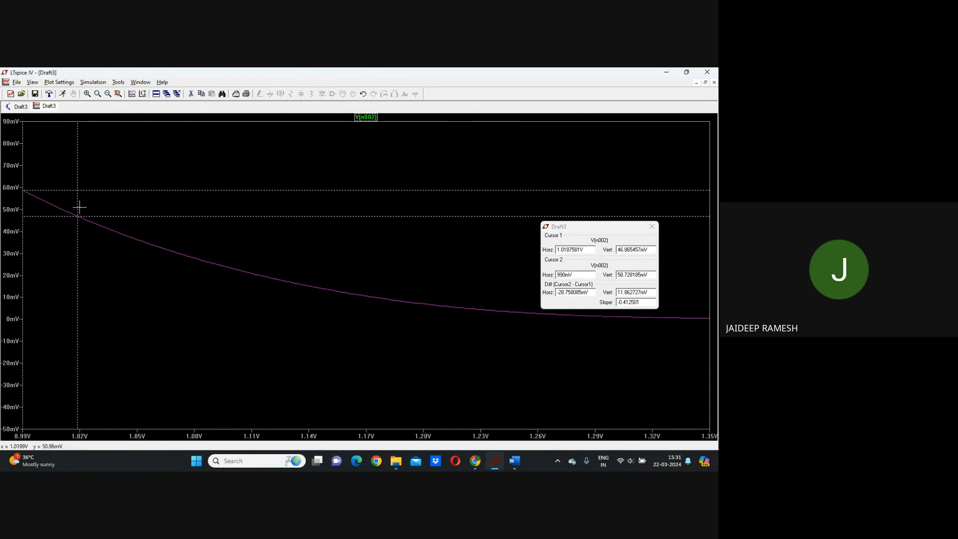
pyautogui.moveTo(78, 215); pyautogui.dragTo(453, 308)
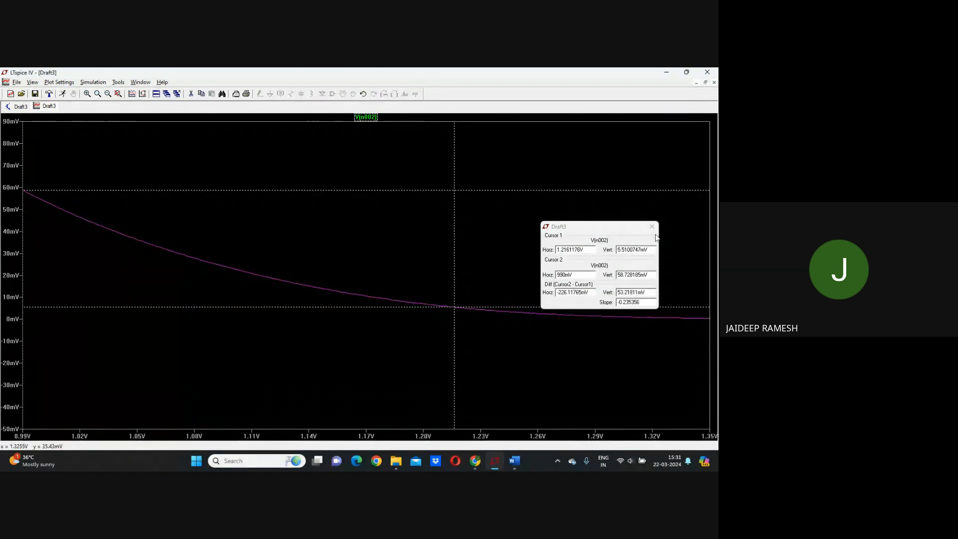
pyautogui.click(652, 226)
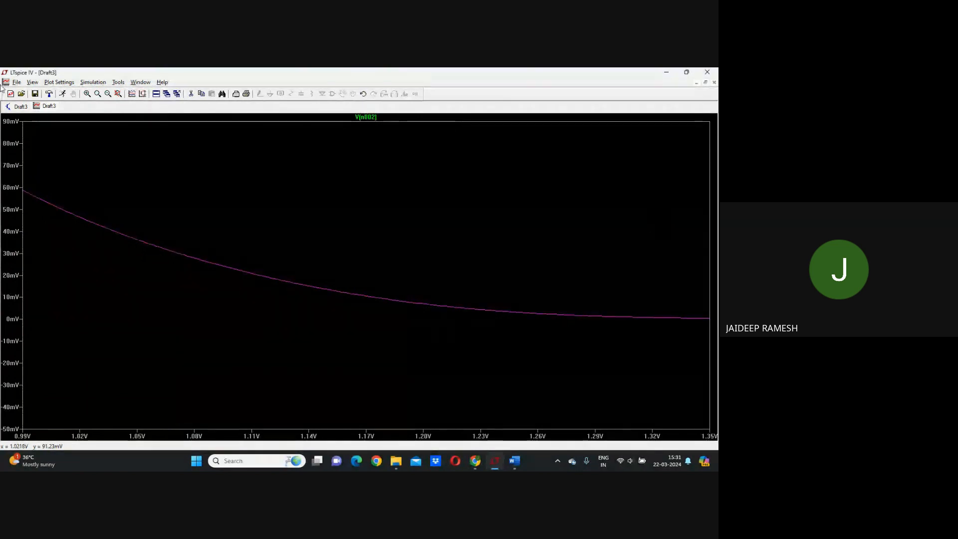
pyautogui.click(118, 95)
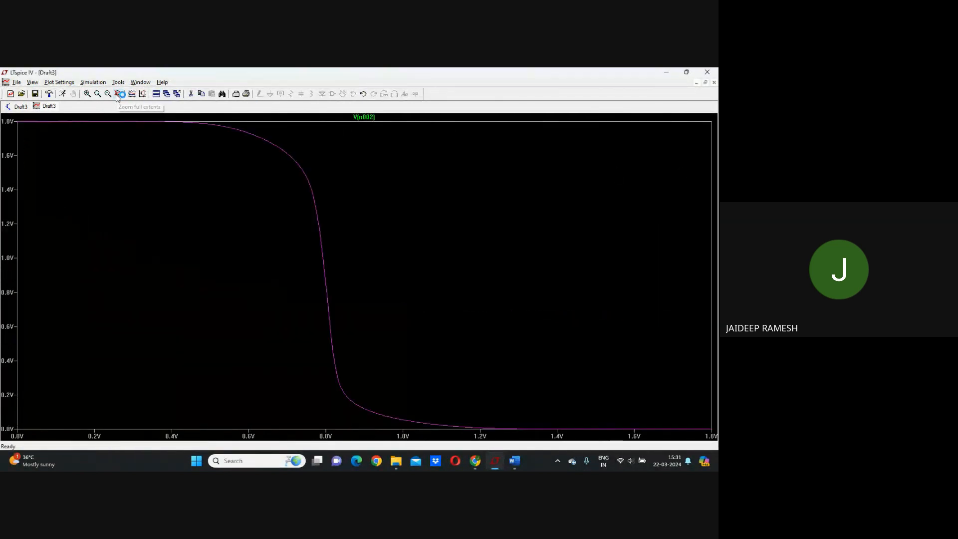
# - Close the DC sweep plot and start a new SPICE directive in a new blank schematic
pyautogui.click(714, 82)
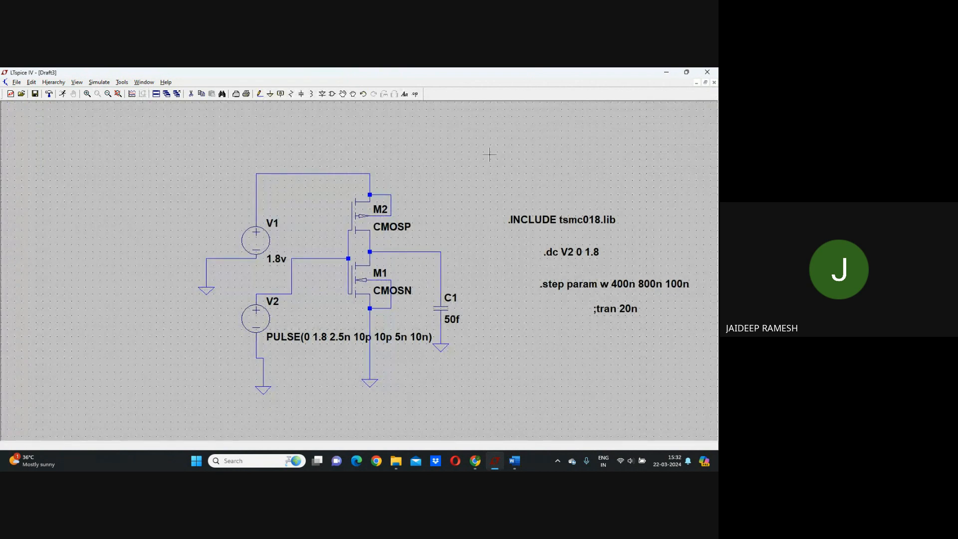
pyautogui.click(11, 94)
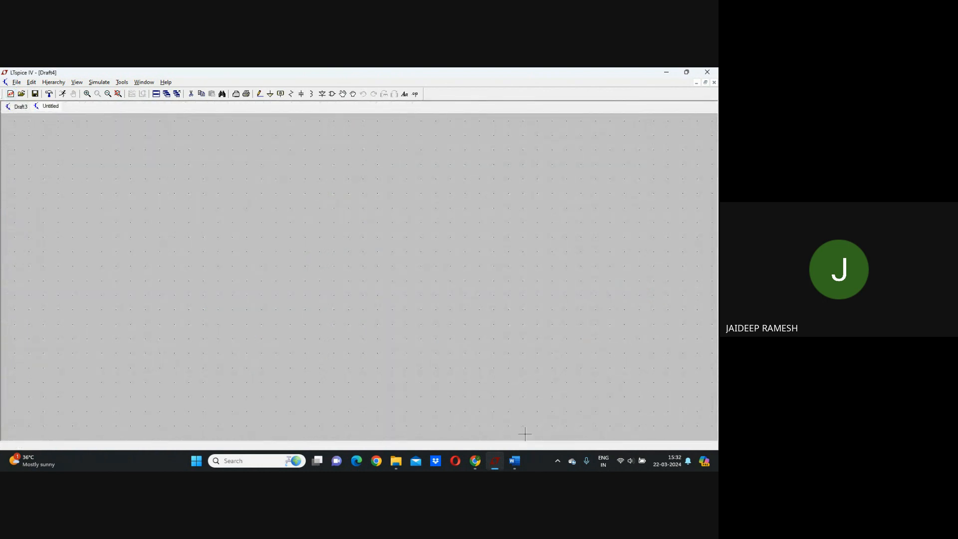
pyautogui.click(419, 96)
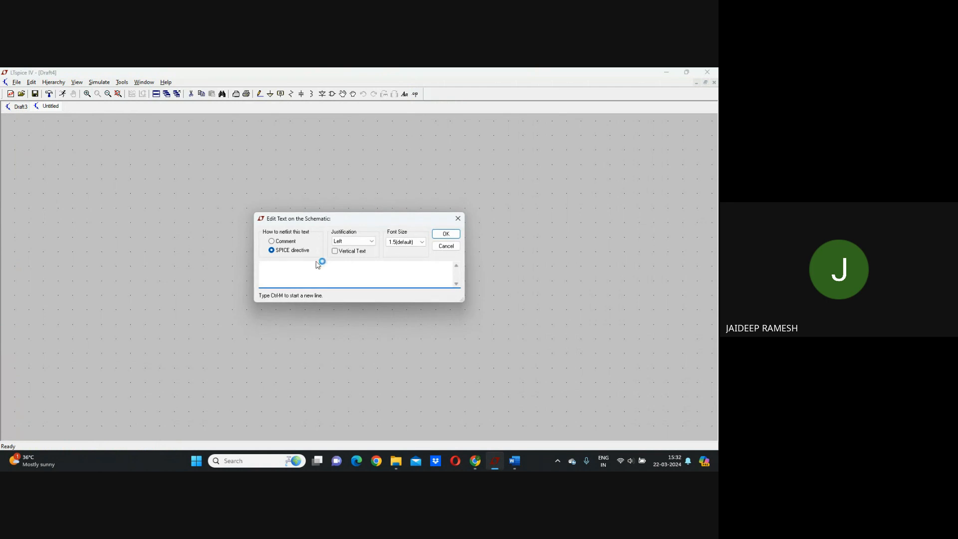
# - Switch to the ltspice_demo Word document and copy the 45nm model text from the first .model nmos line through the ngcon = 1 line
pyautogui.moveTo(520, 466)
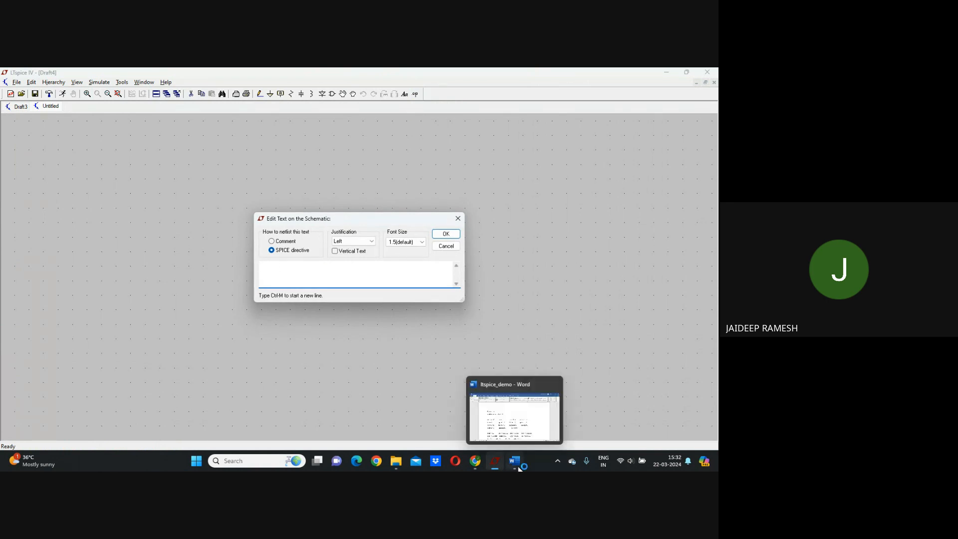
pyautogui.click(513, 414)
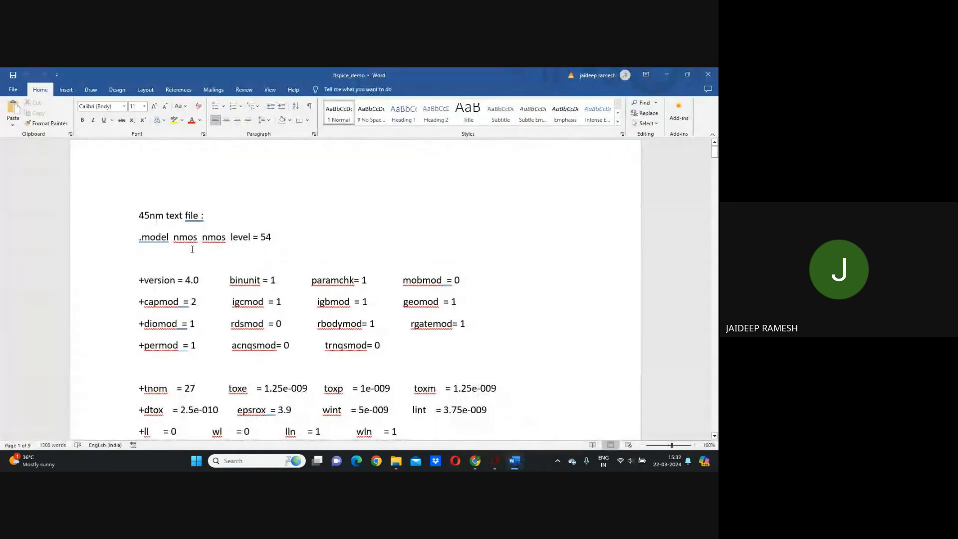
pyautogui.moveTo(139, 238); pyautogui.dragTo(434, 423)
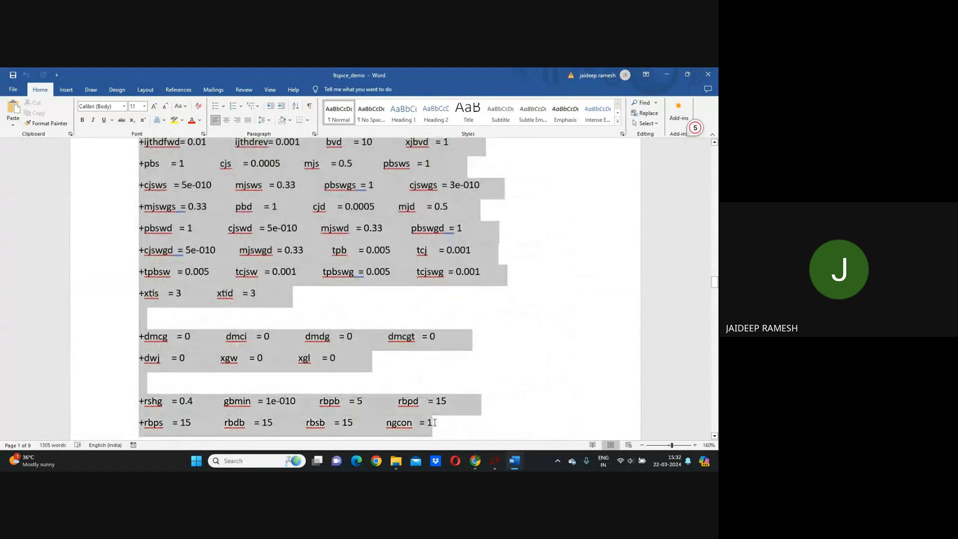
pyautogui.rightClick(338, 423)
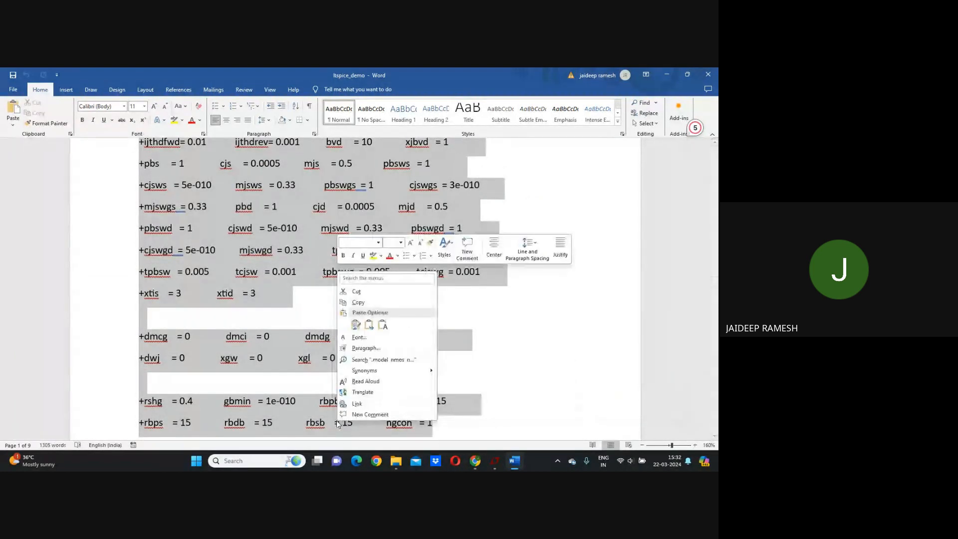
pyautogui.click(372, 302)
# - Switch back to LTspice, paste the copied 45nm model text as a SPICE directive, and place it on the new schematic
pyautogui.click(496, 464)
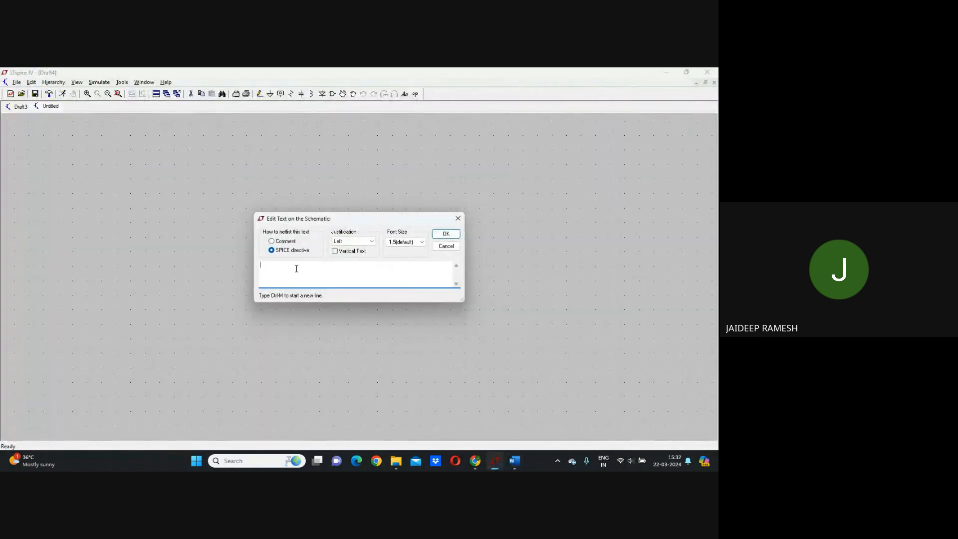
pyautogui.hotkey('ctrl', 'v')
pyautogui.scroll(5, 327, 277)
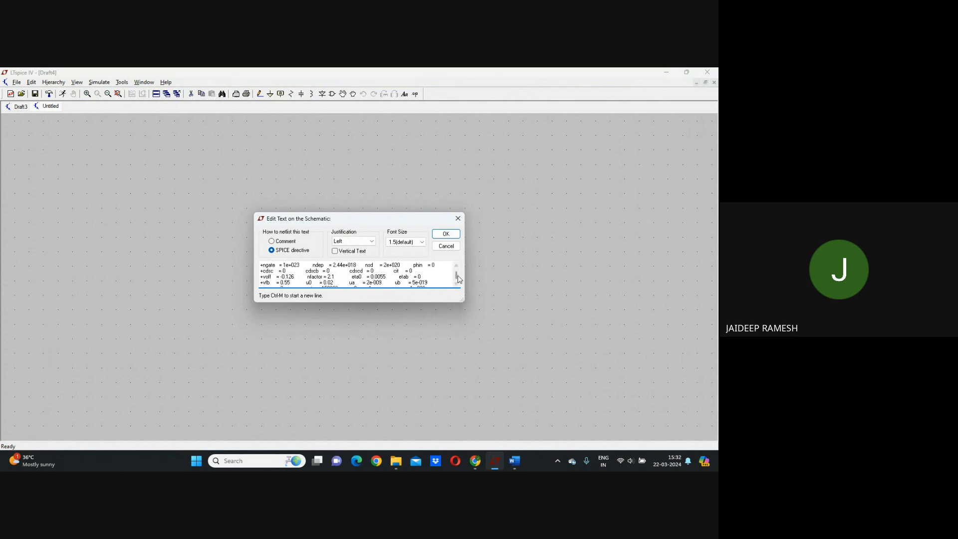
pyautogui.moveTo(456, 278); pyautogui.dragTo(458, 272)
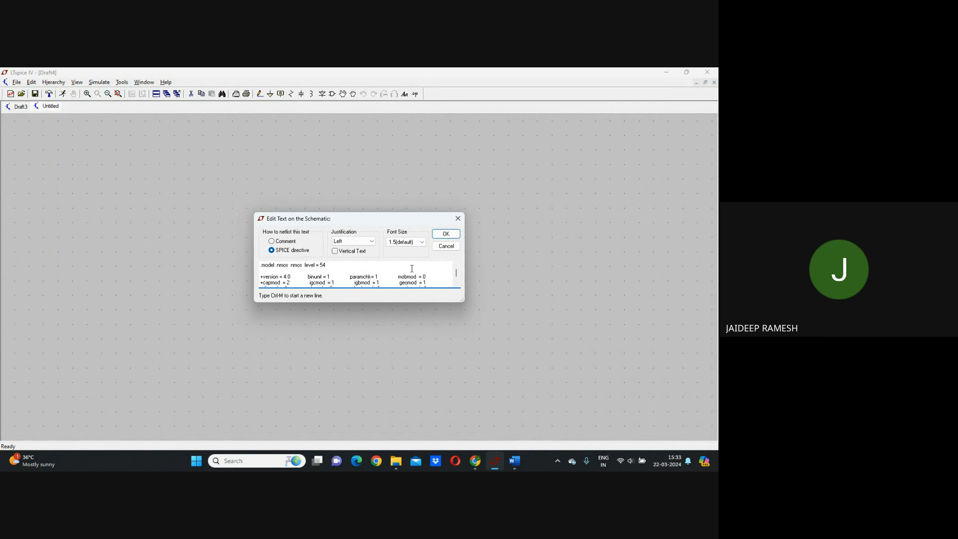
pyautogui.click(437, 234)
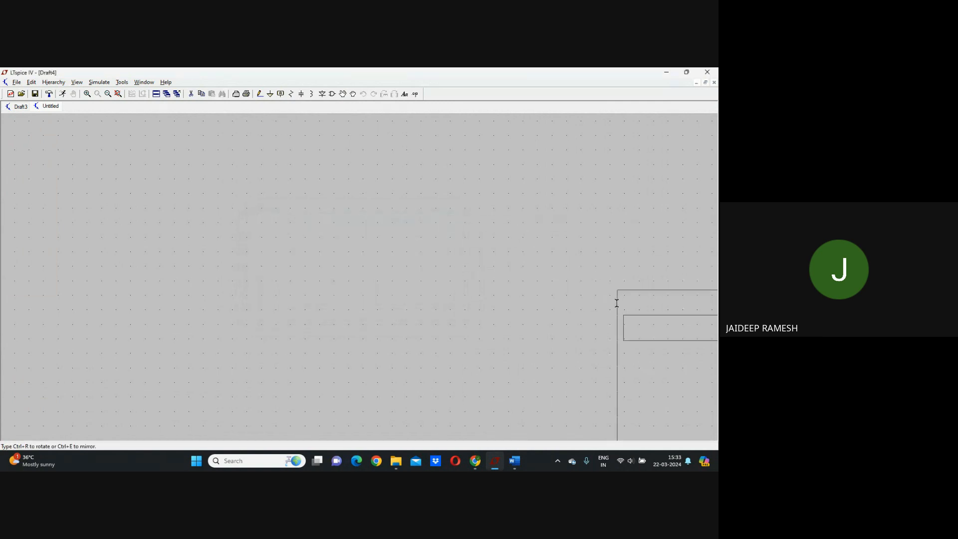
pyautogui.click(624, 326)
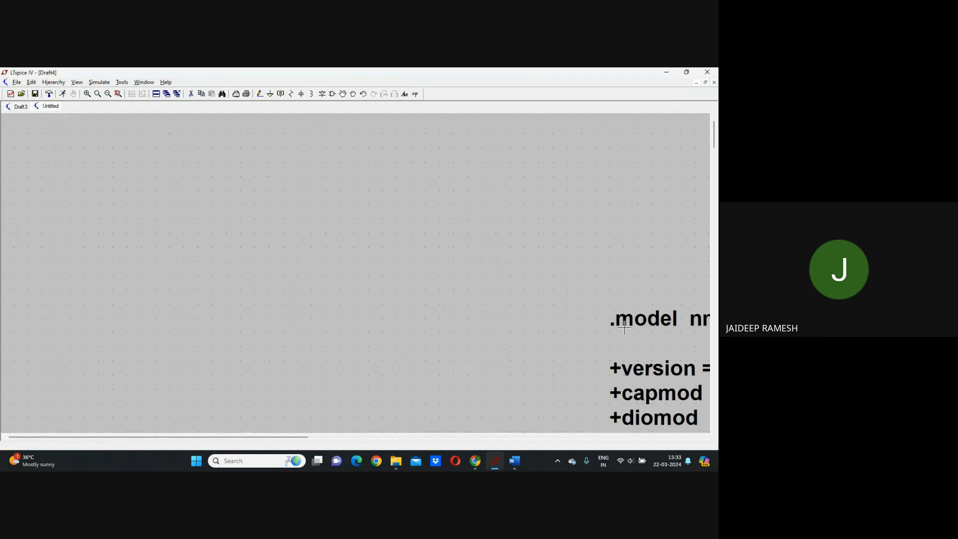
pyautogui.scroll(-1, 484, 265)
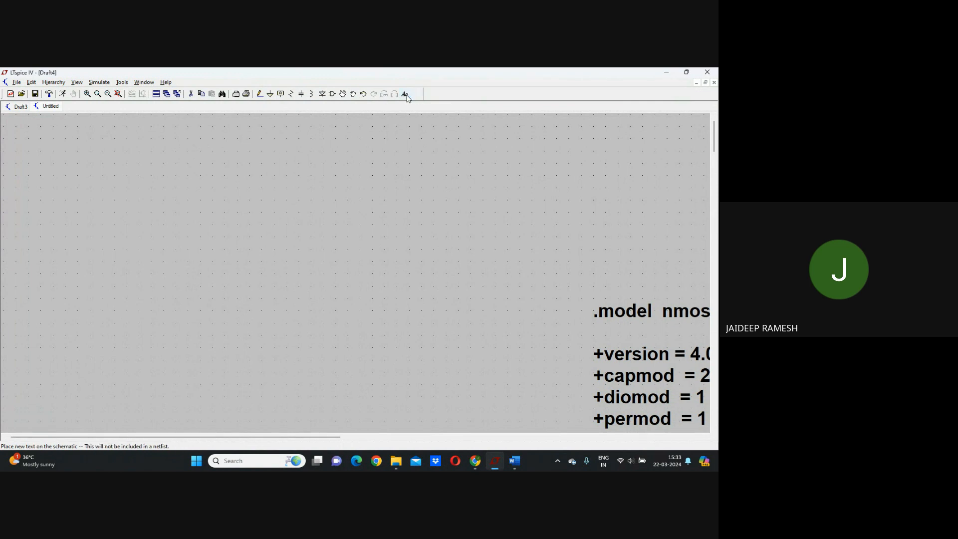
# - Place a pmos transistor in the empty area beside the model text
pyautogui.click(332, 95)
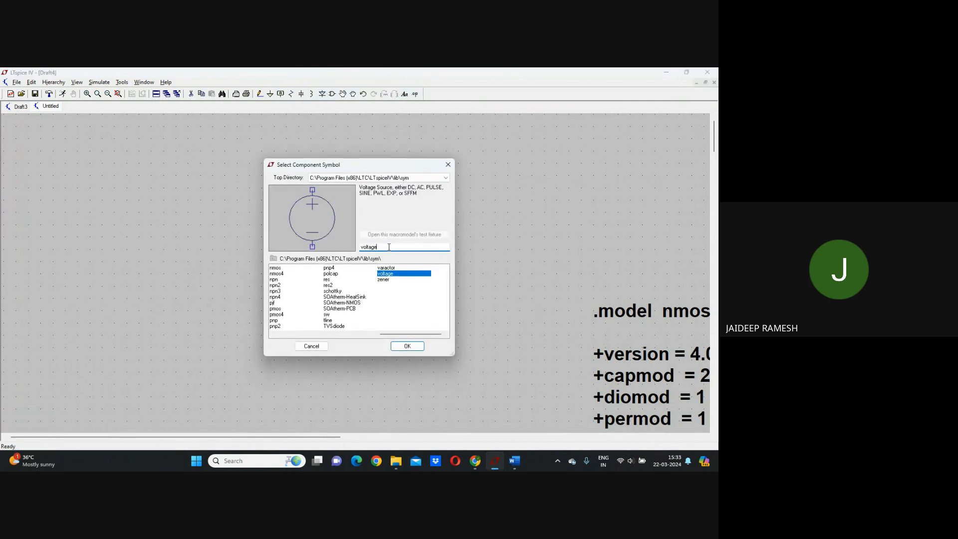
pyautogui.press('BackSpace')
pyautogui.press('BackSpace')
pyautogui.press('BackSpace')
pyautogui.press('BackSpace')
pyautogui.press('BackSpace')
pyautogui.press('BackSpace')
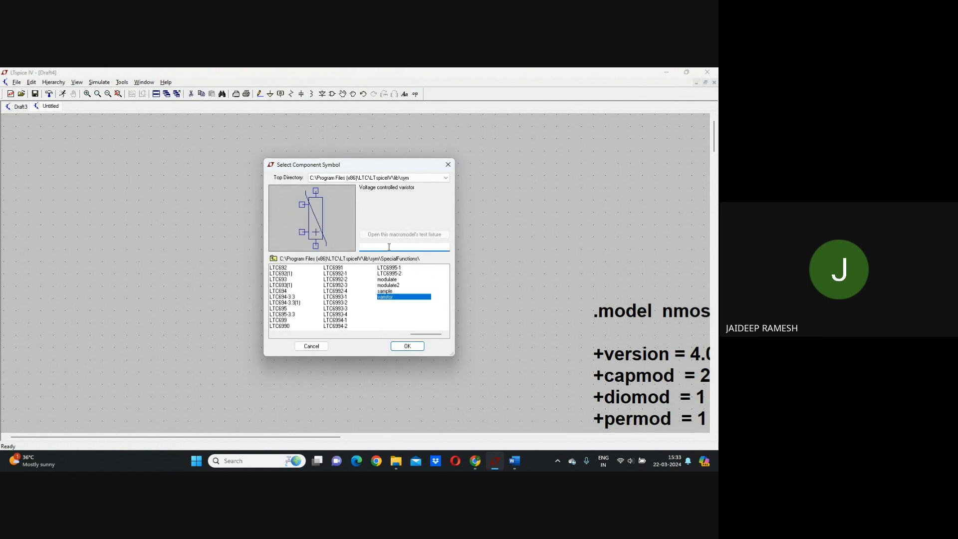
pyautogui.write('pmos')
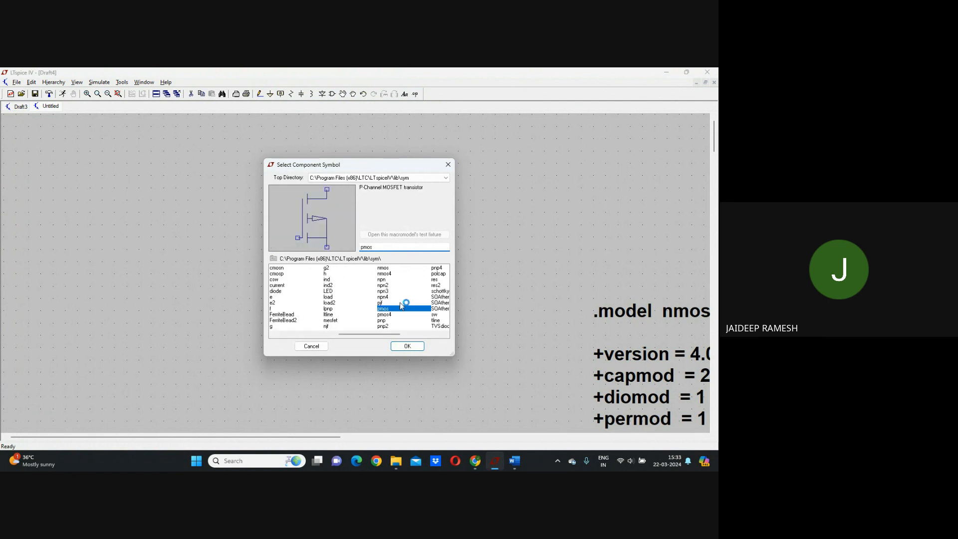
pyautogui.click(407, 345)
pyautogui.click(354, 212)
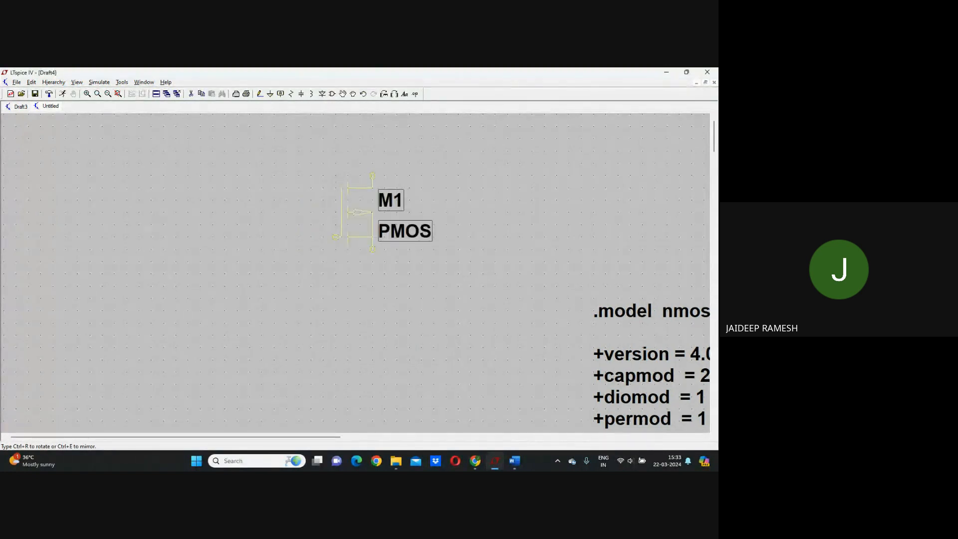
pyautogui.press('Escape')
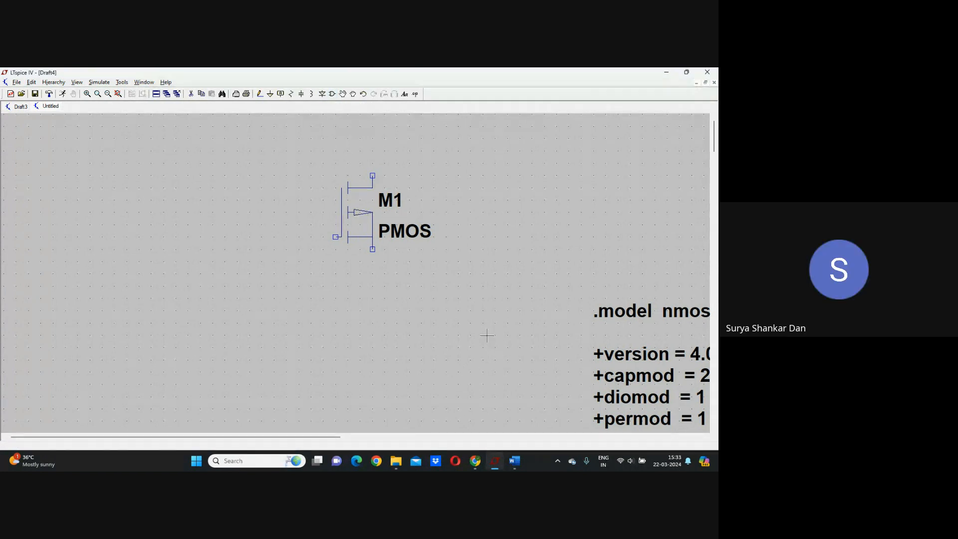
# - Delete the single PMOS transistor from the new schematic
pyautogui.click(19, 107)
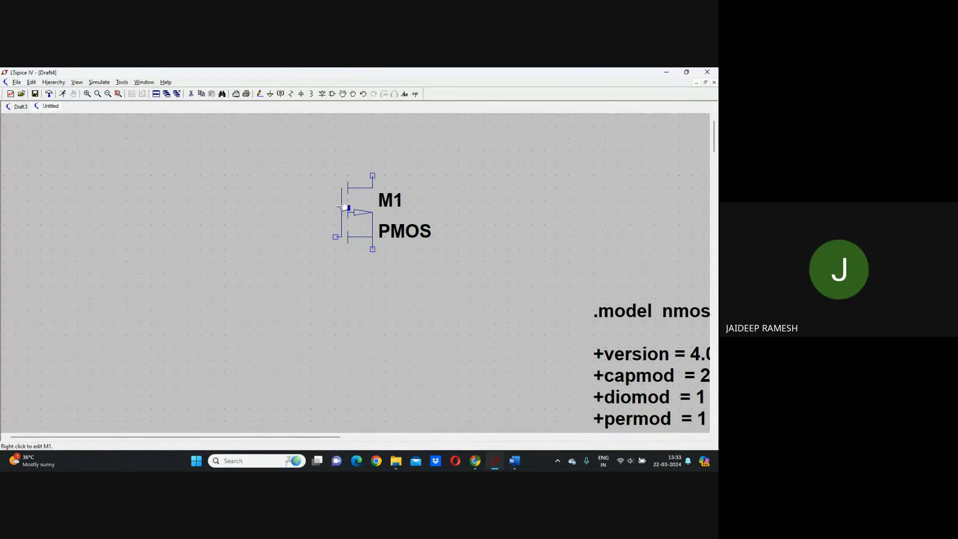
pyautogui.click(17, 82)
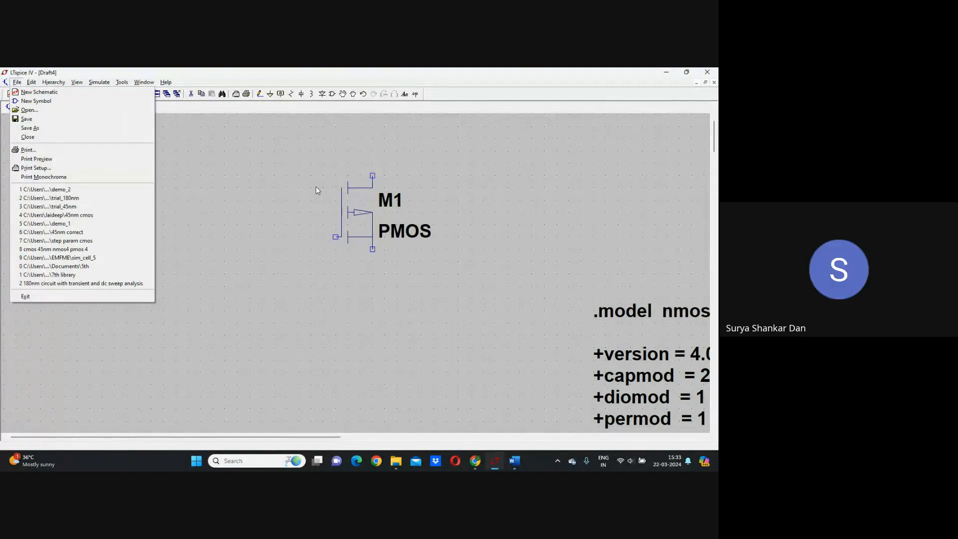
pyautogui.click(295, 158)
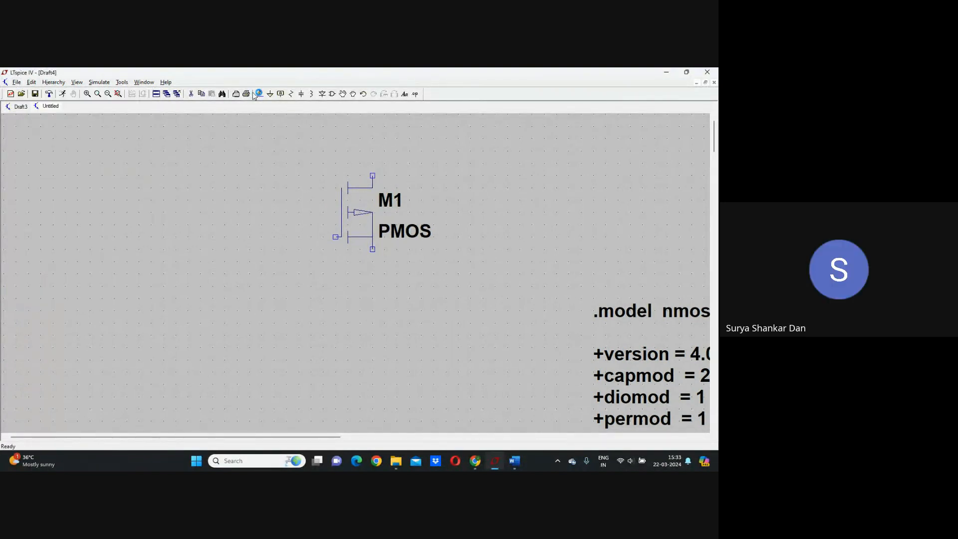
pyautogui.click(369, 219)
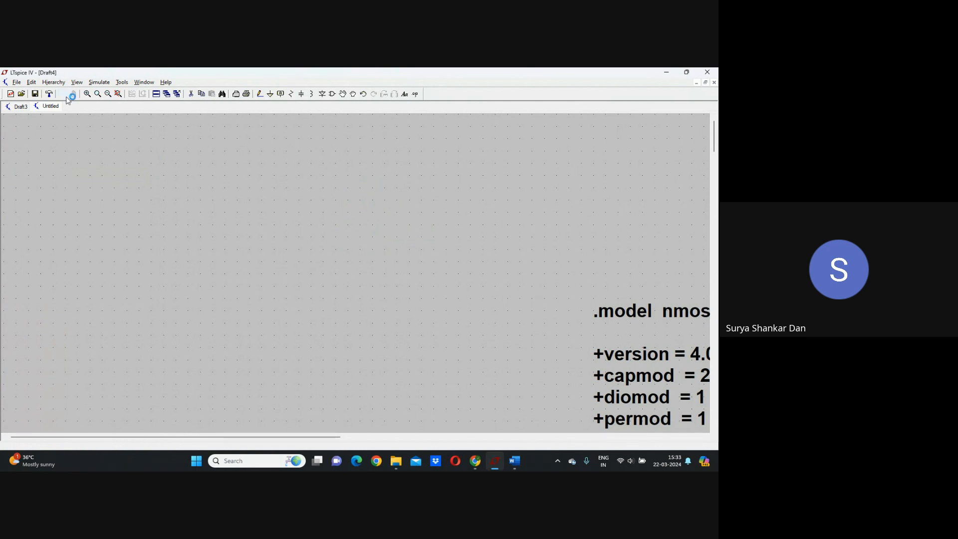
# - Open the recent schematic demo_2 and bring its inverter circuit into view
pyautogui.click(17, 82)
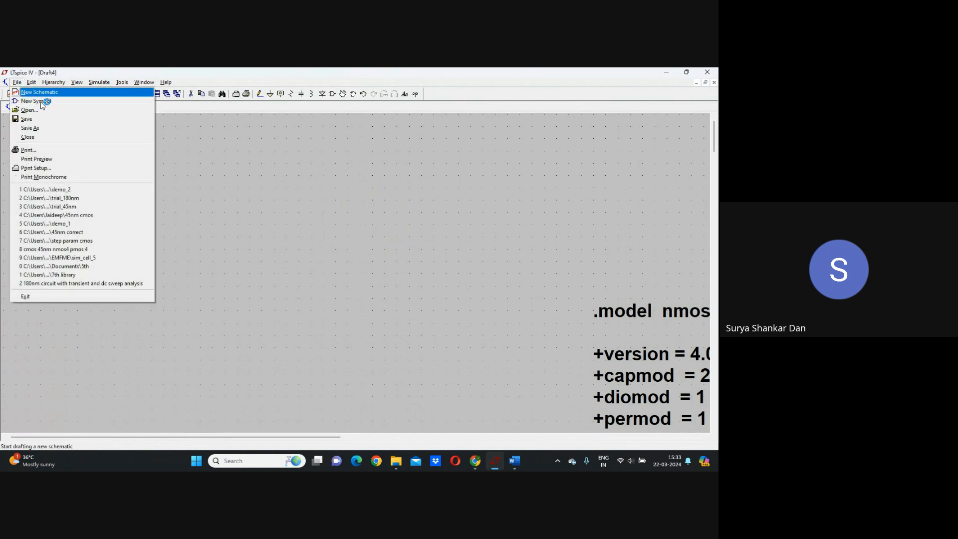
pyautogui.click(54, 190)
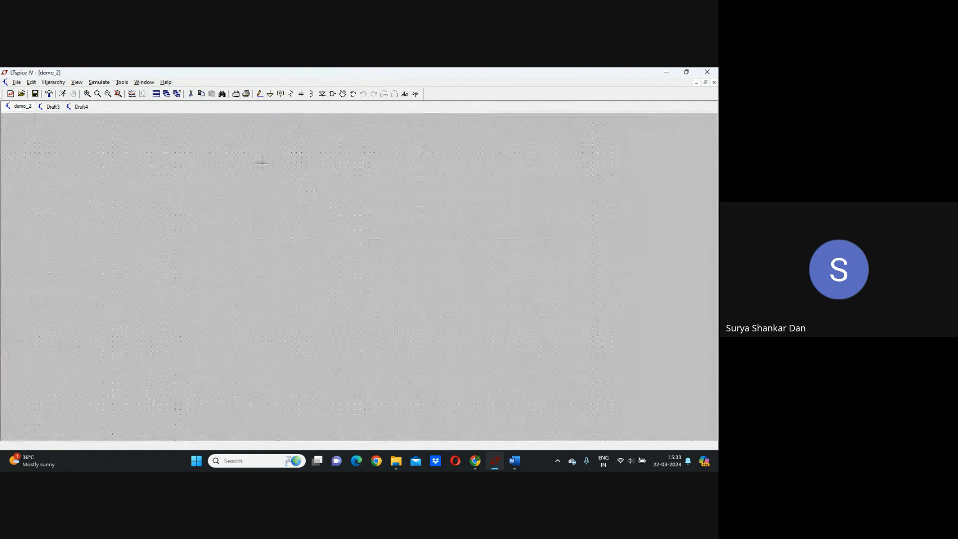
pyautogui.scroll(5, 266, 132)
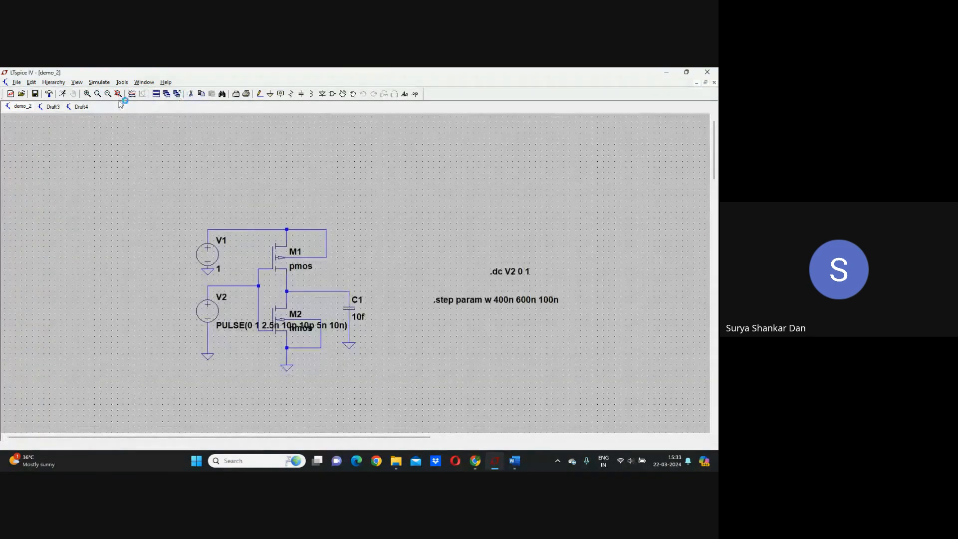
# - Copy the complete inverter circuit with its sources and load capacitor from demo_2 into Draft4, beside the model text
pyautogui.click(201, 94)
pyautogui.moveTo(158, 183); pyautogui.dragTo(387, 398)
pyautogui.click(78, 107)
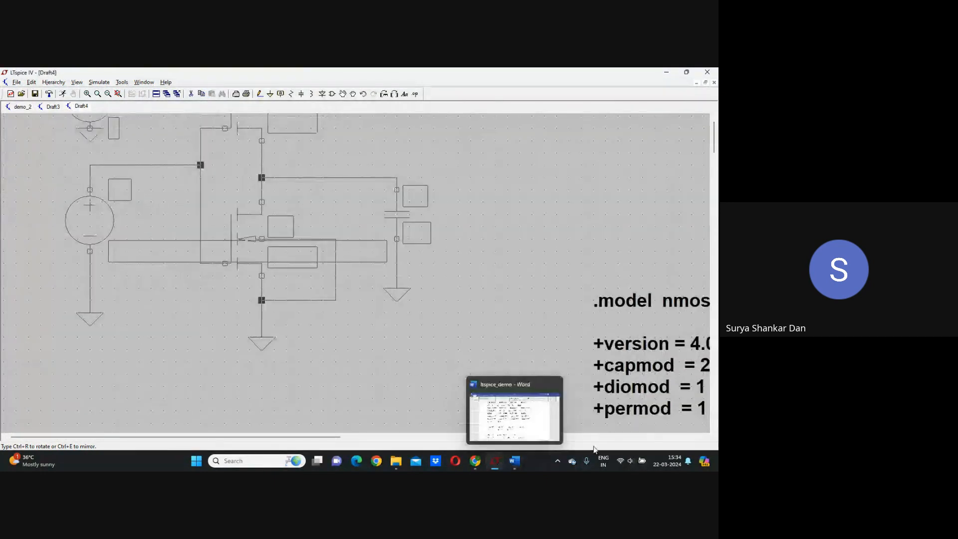
pyautogui.scroll(1, 471, 384)
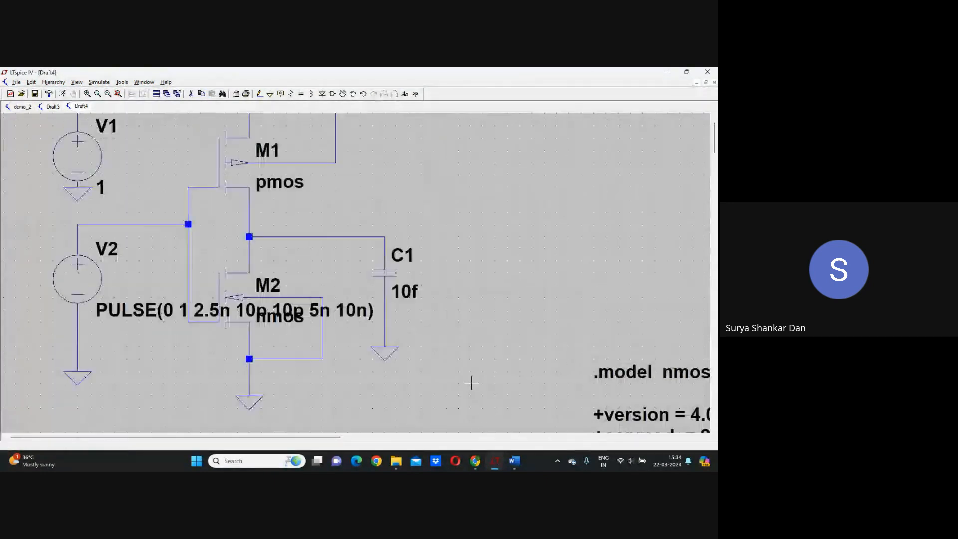
pyautogui.scroll(1, 441, 302)
pyautogui.scroll(-2, 440, 302)
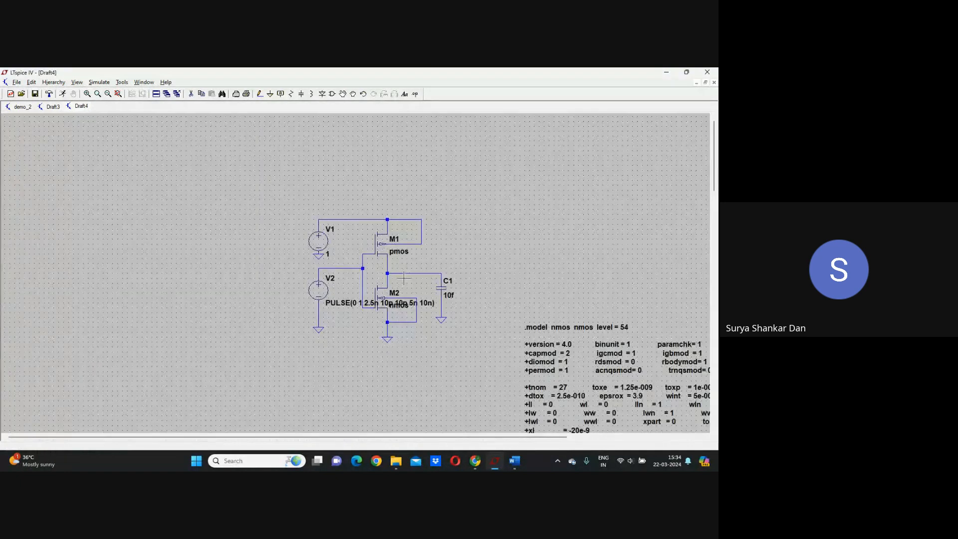
pyautogui.scroll(1, 404, 279)
pyautogui.scroll(1, 404, 278)
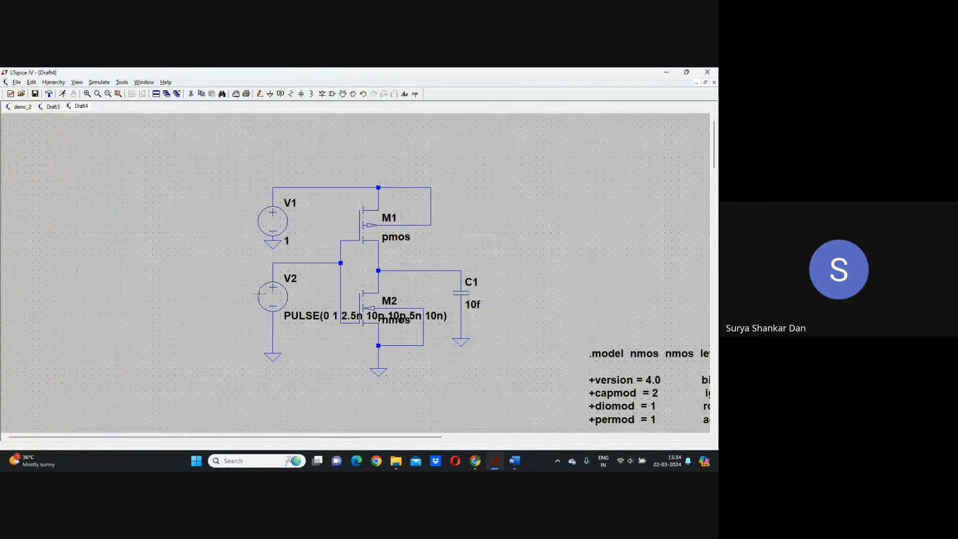
# - Remove the PULSE function from source V2 by setting its function to none, leaving the DC value empty
pyautogui.rightClick(282, 298)
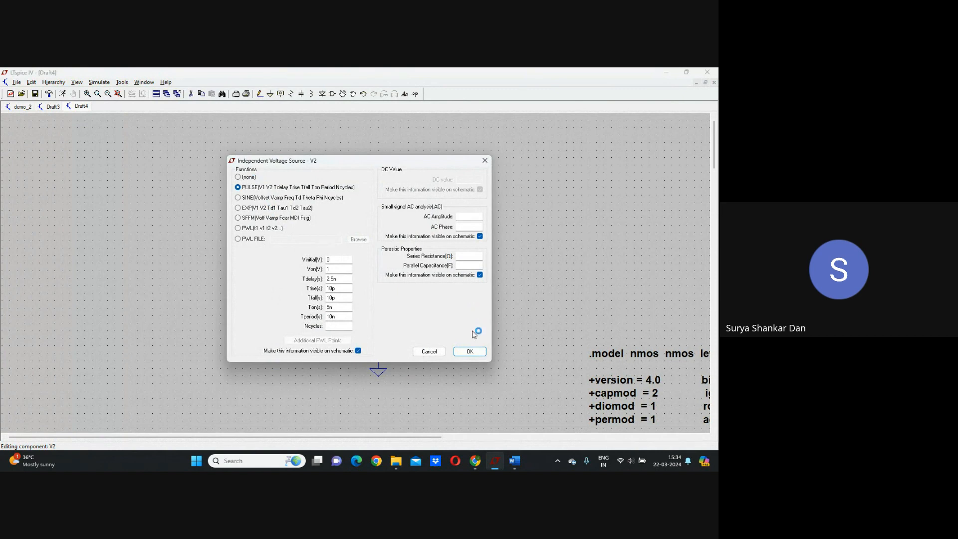
pyautogui.click(251, 178)
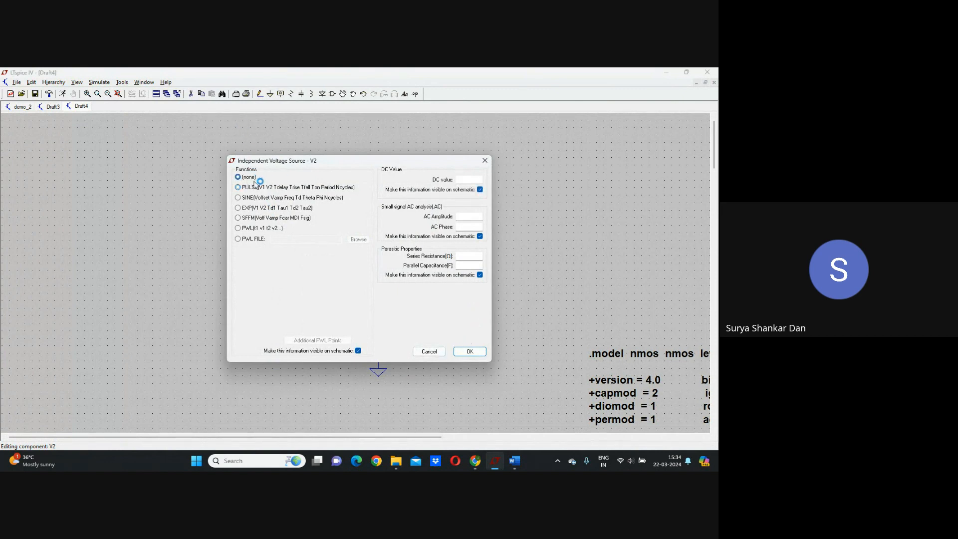
pyautogui.click(469, 351)
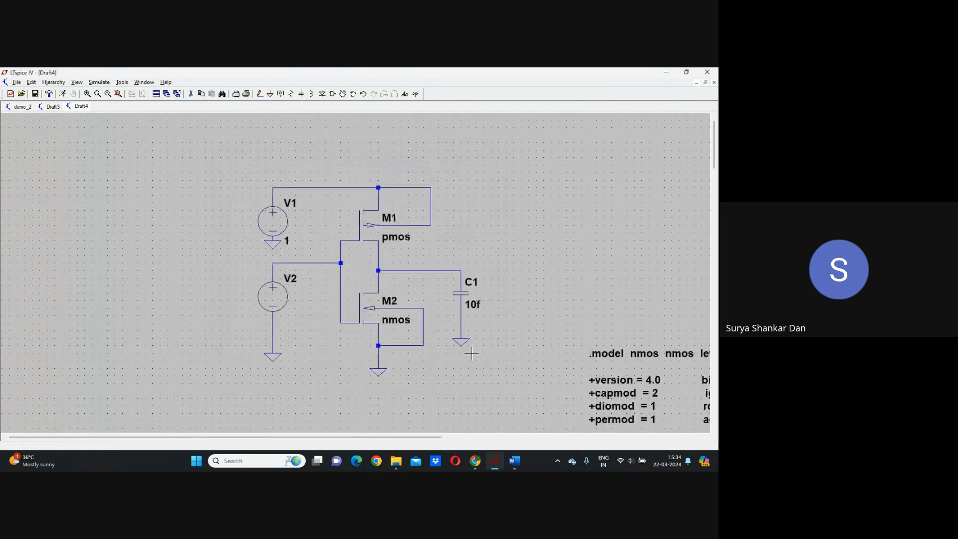
pyautogui.rightClick(282, 299)
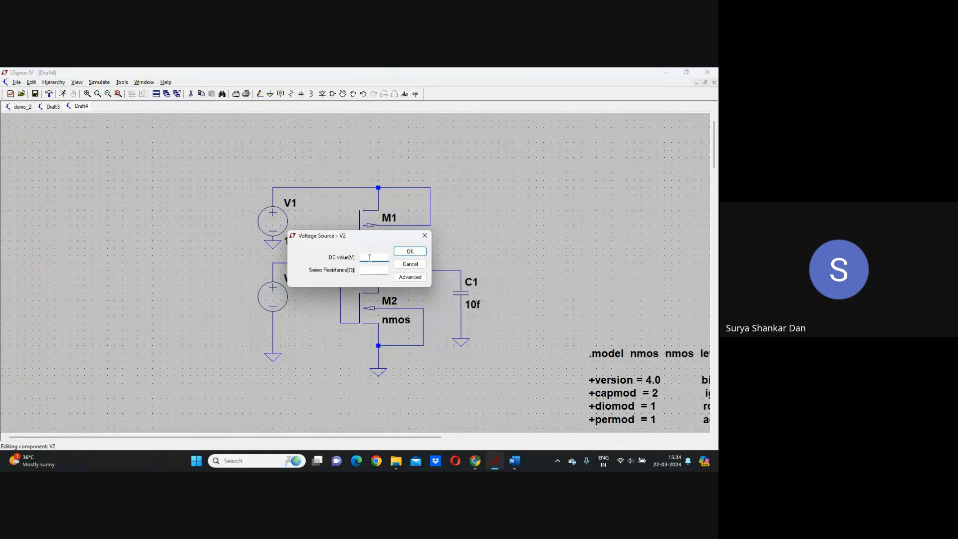
pyautogui.click(424, 234)
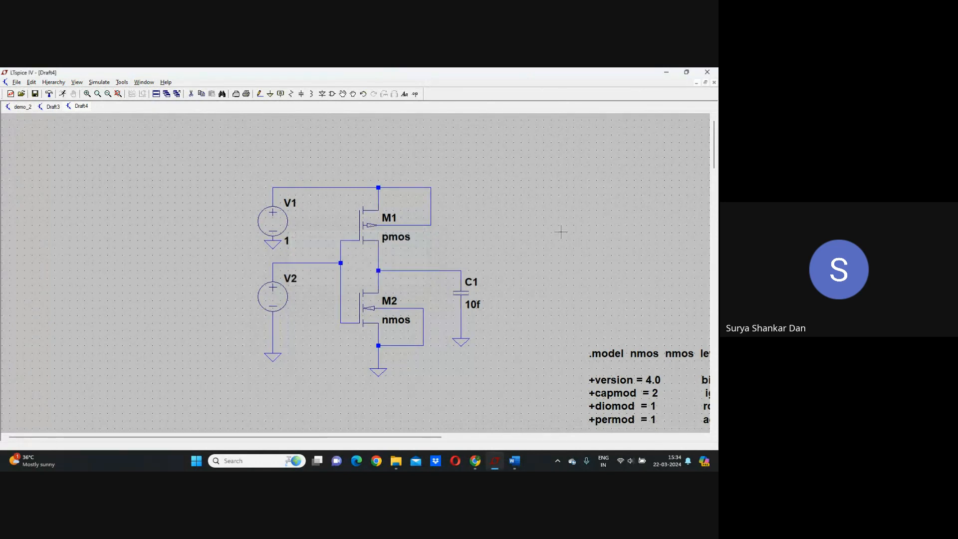
pyautogui.rightClick(491, 203)
pyautogui.click(484, 164)
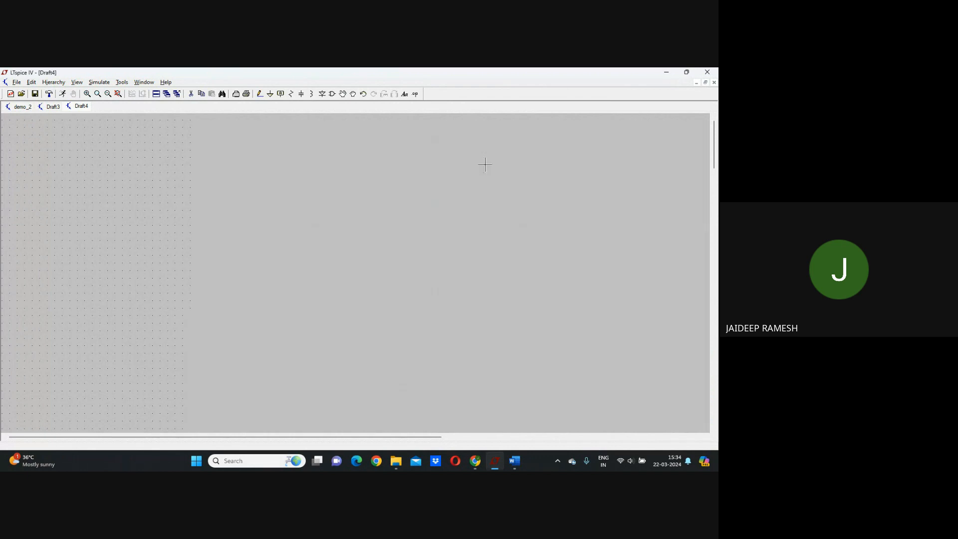
pyautogui.click(416, 94)
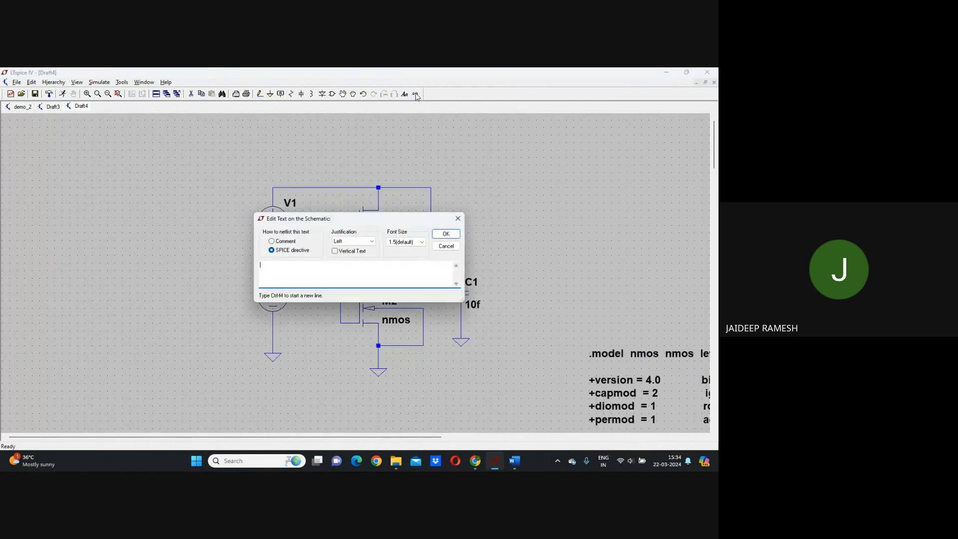
pyautogui.press('Escape')
# - Define a linear DC sweep of V2 from 0 to 1 and place the directive above the nmos model text
pyautogui.rightClick(510, 189)
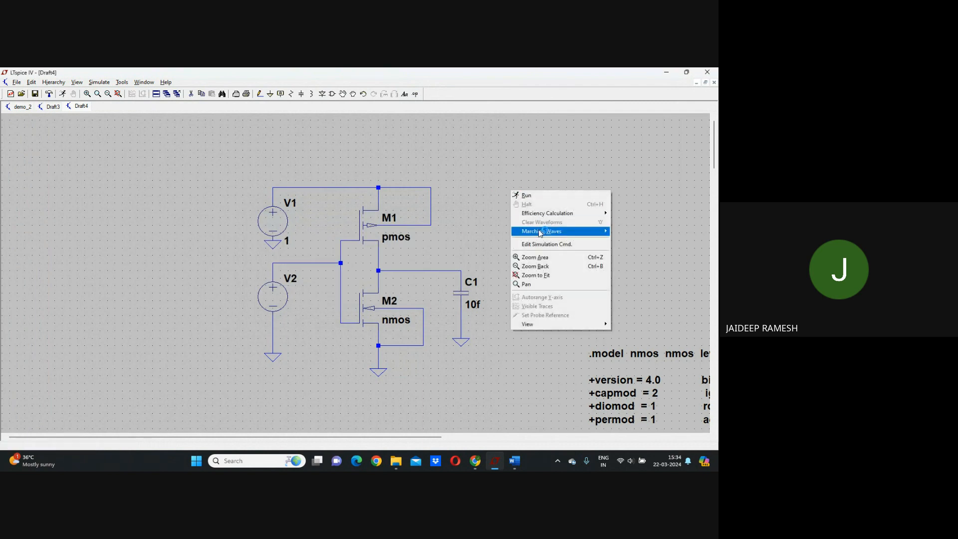
pyautogui.click(544, 244)
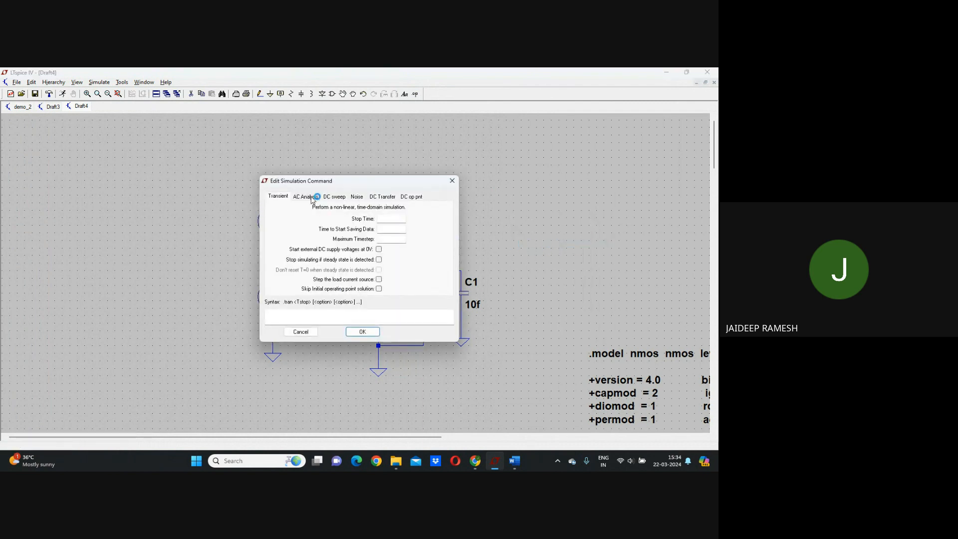
pyautogui.click(333, 198)
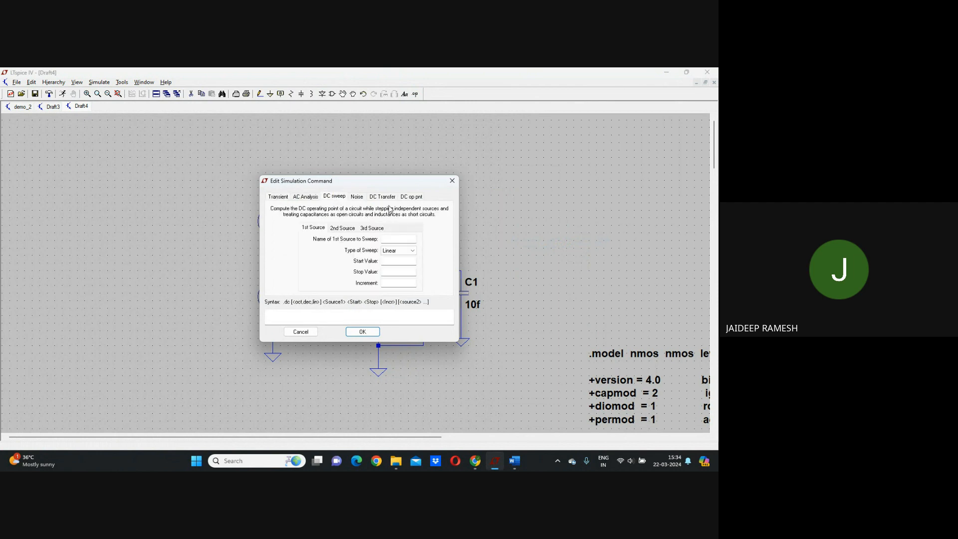
pyautogui.moveTo(388, 185); pyautogui.dragTo(522, 155)
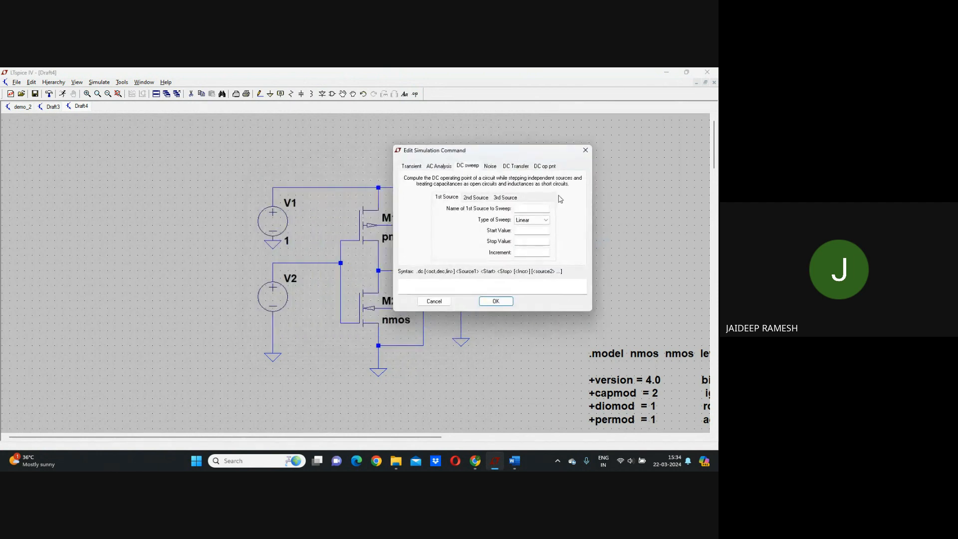
pyautogui.click(528, 208)
pyautogui.click(524, 231)
pyautogui.click(535, 242)
pyautogui.click(495, 301)
pyautogui.click(589, 224)
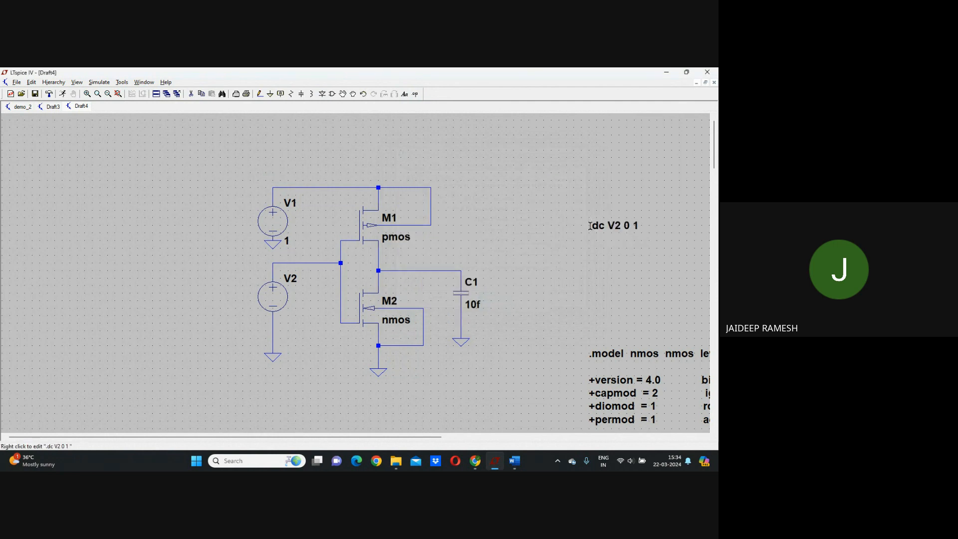
# - Set the width of NMOS transistor M2 to 400n
pyautogui.rightClick(375, 309)
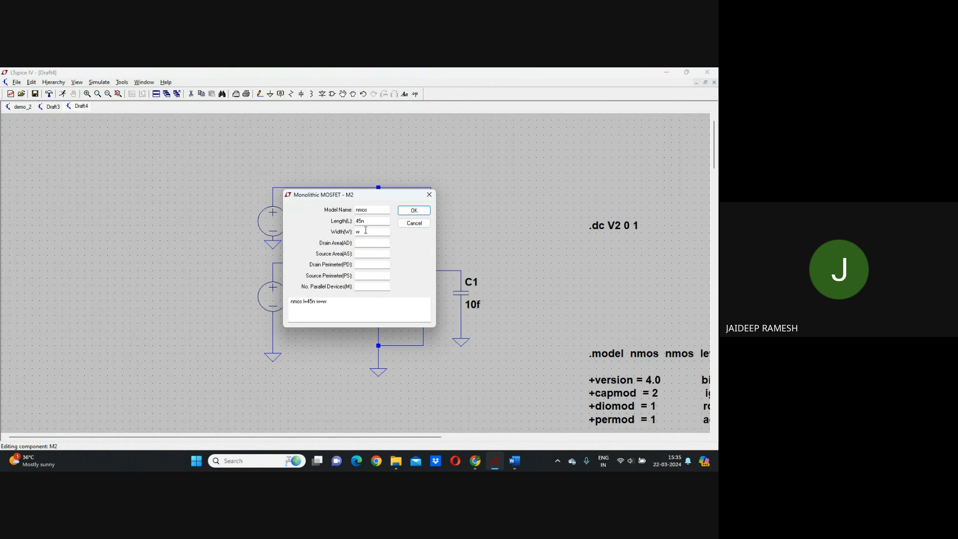
pyautogui.press('BackSpace')
pyautogui.write('400')
pyautogui.click(413, 210)
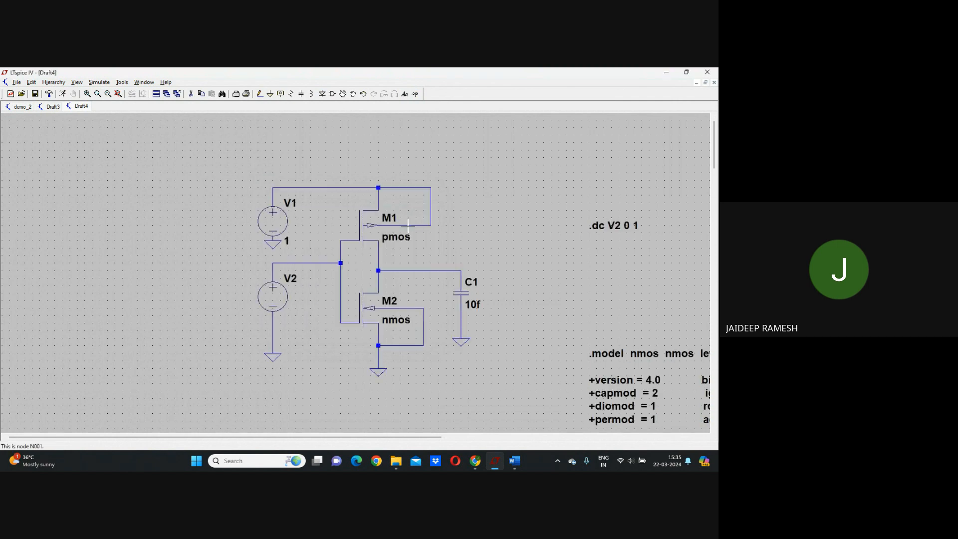
# - Set the width of PMOS transistor M1 to 800n
pyautogui.rightClick(373, 228)
pyautogui.press('BackSpace')
pyautogui.press('BackSpace')
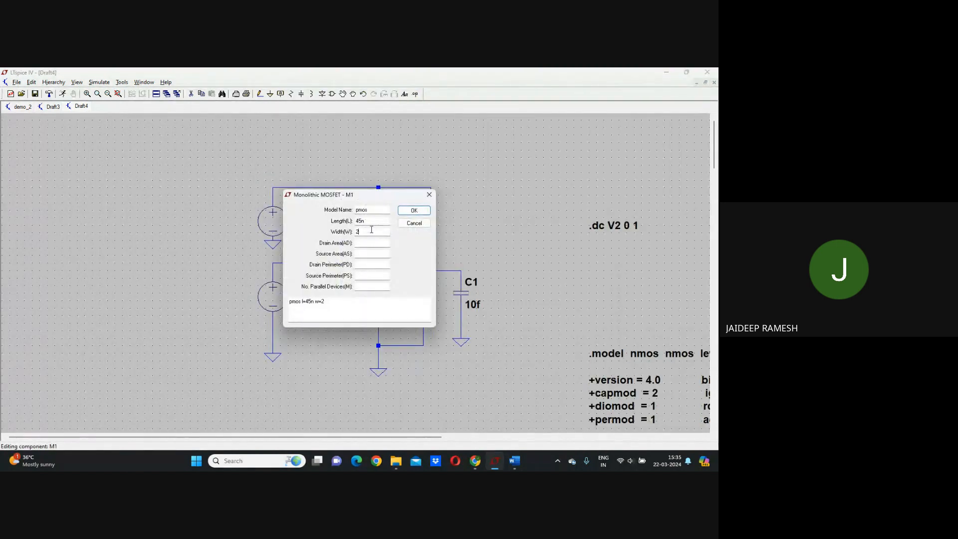
pyautogui.write('800n')
pyautogui.click(414, 210)
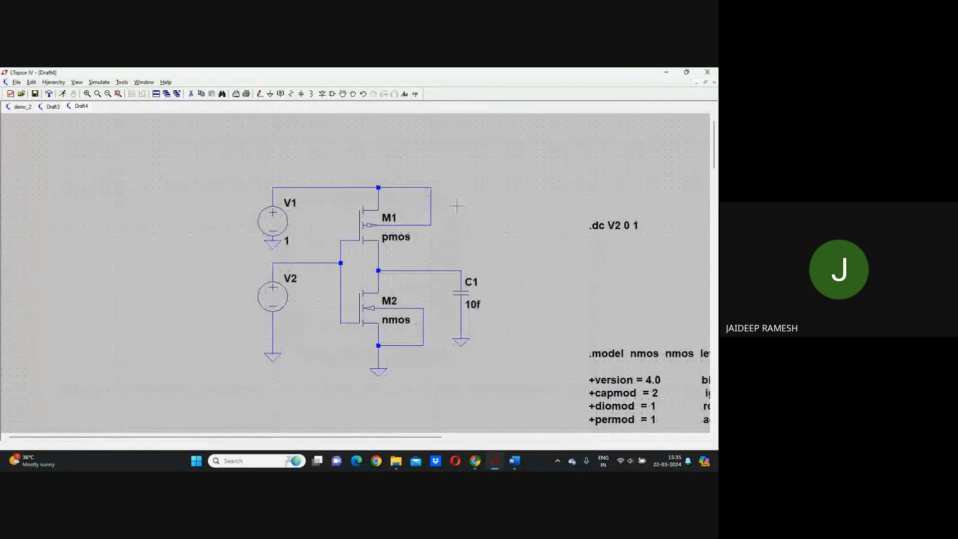
# - Run the DC sweep, then close the Draft3 and demo_2 schematics so that Draft4 fills the workspace
pyautogui.click(63, 95)
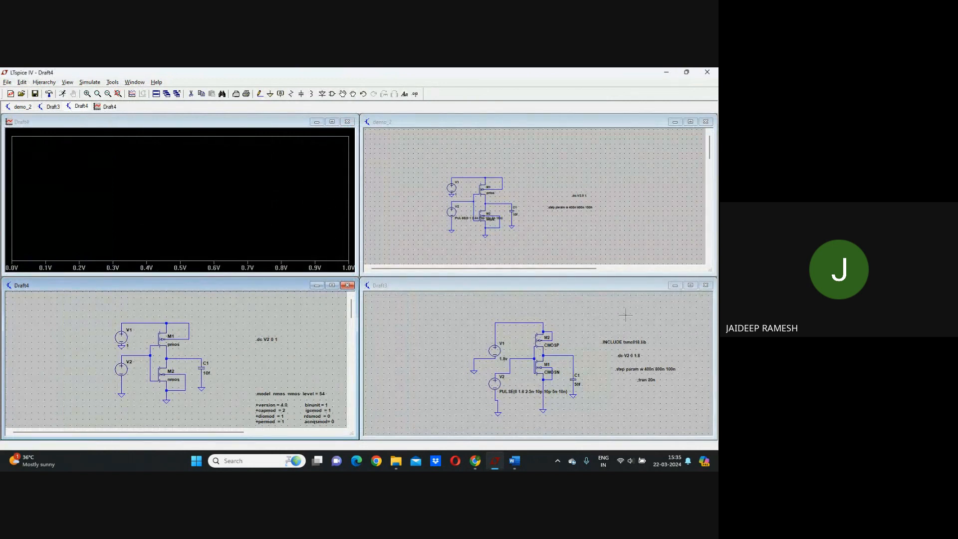
pyautogui.click(705, 286)
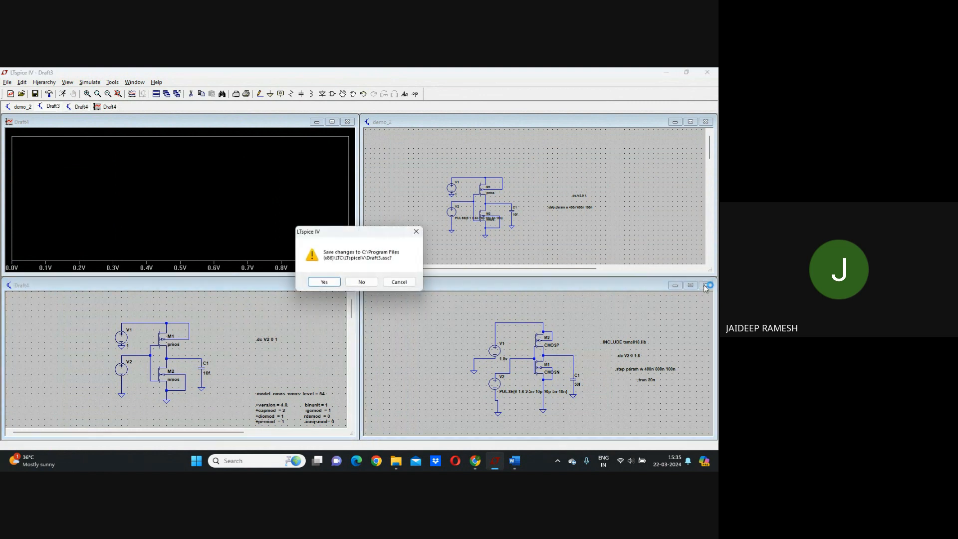
pyautogui.click(327, 282)
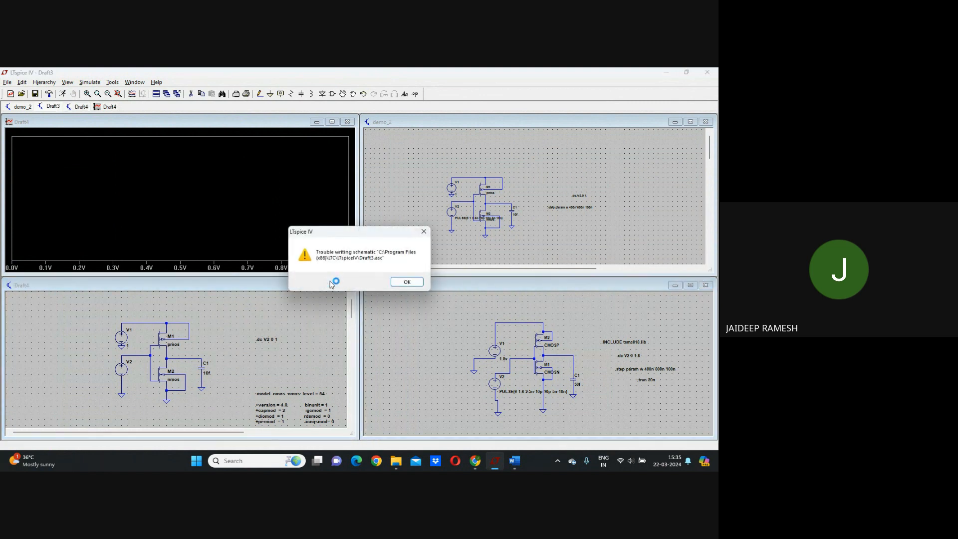
pyautogui.click(406, 282)
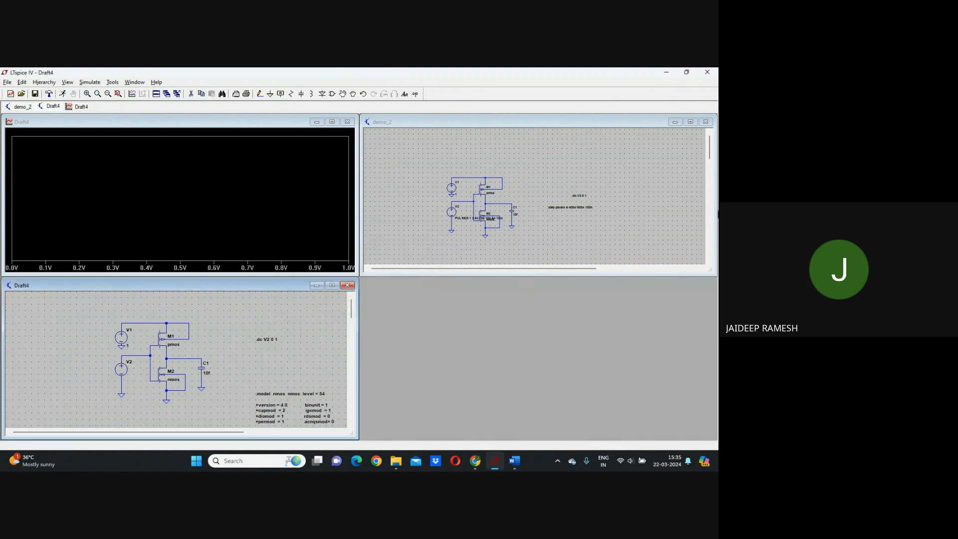
pyautogui.click(705, 122)
pyautogui.click(332, 284)
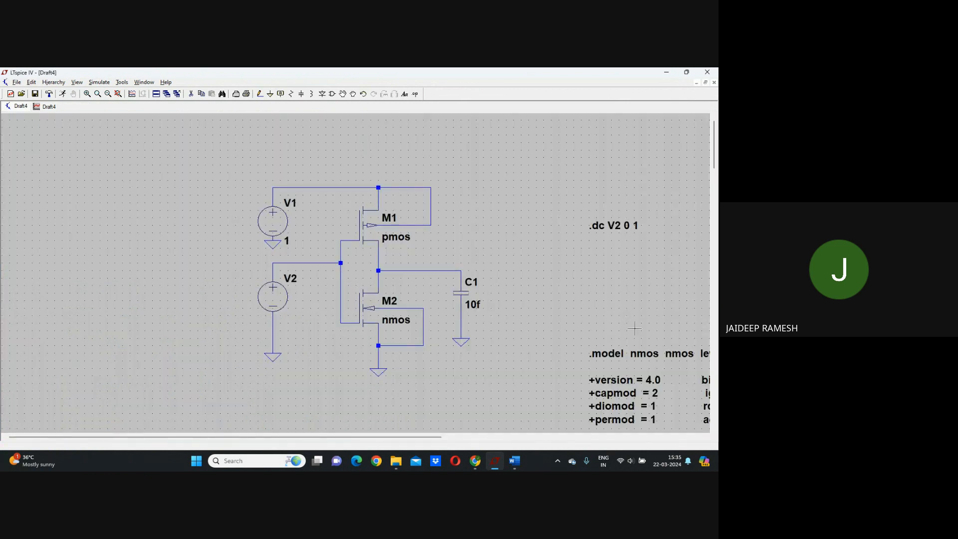
# - Close the empty waveform plot, rerun the DC sweep and plot the inverter's output node voltage
pyautogui.click(49, 106)
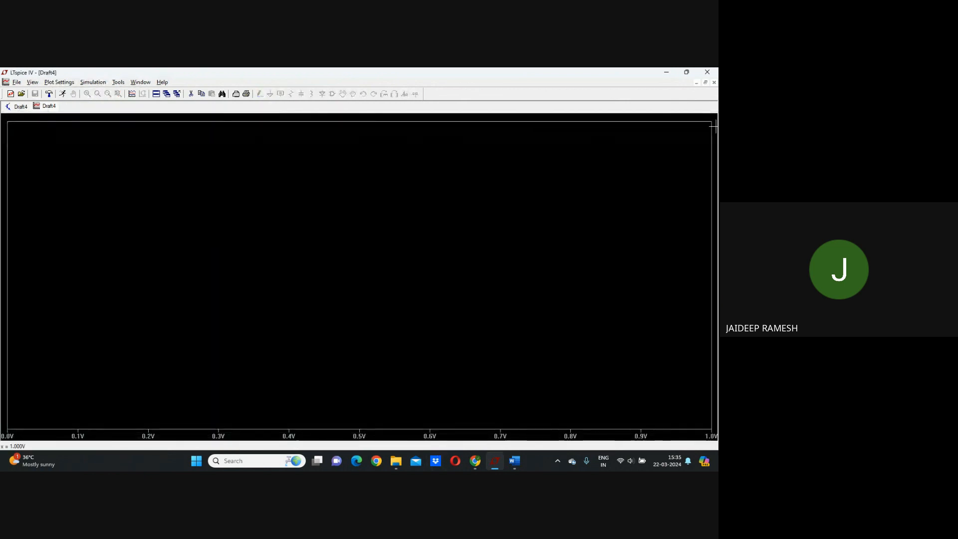
pyautogui.click(714, 83)
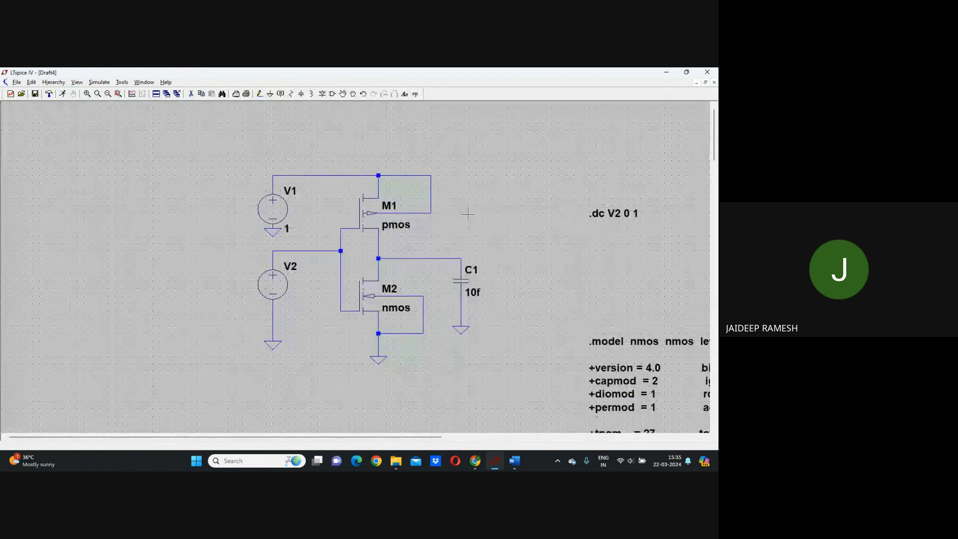
pyautogui.click(64, 94)
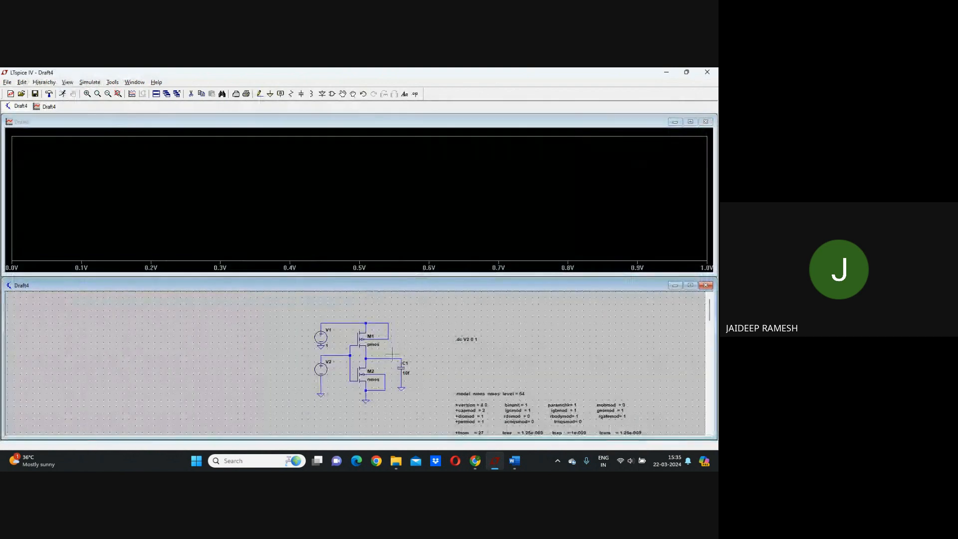
pyautogui.click(391, 356)
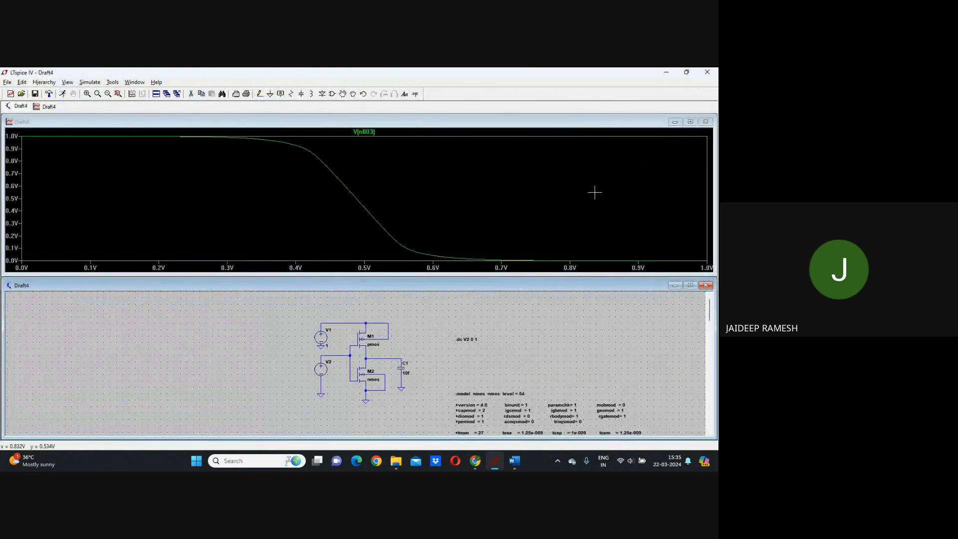
# - Maximize the waveform plot and attach the 1st & 2nd cursors to the V(n003) trace
pyautogui.click(690, 121)
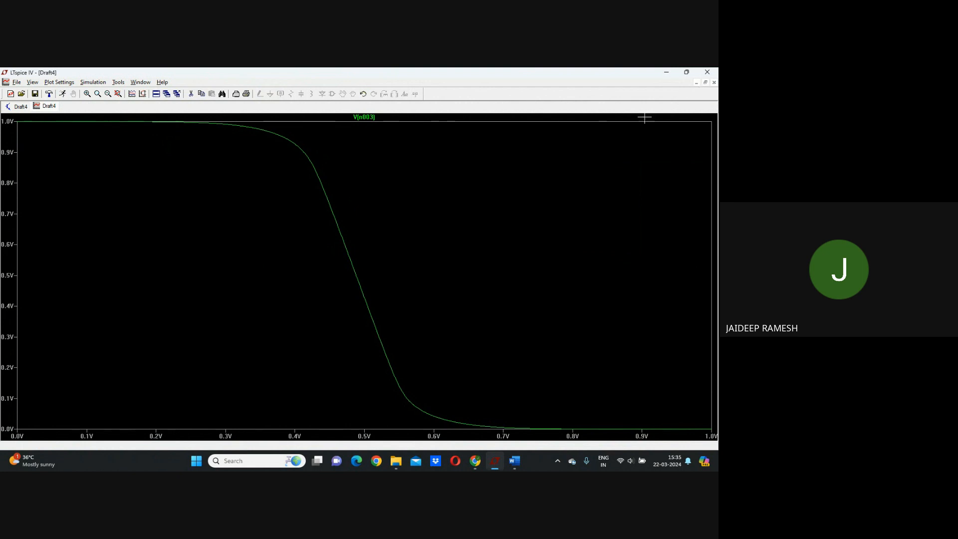
pyautogui.rightClick(367, 120)
pyautogui.click(413, 242)
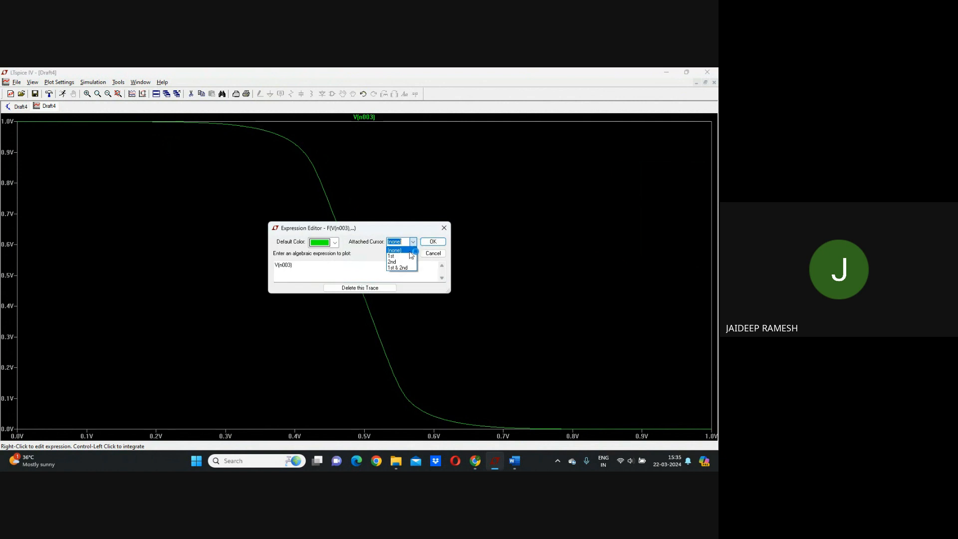
pyautogui.click(404, 269)
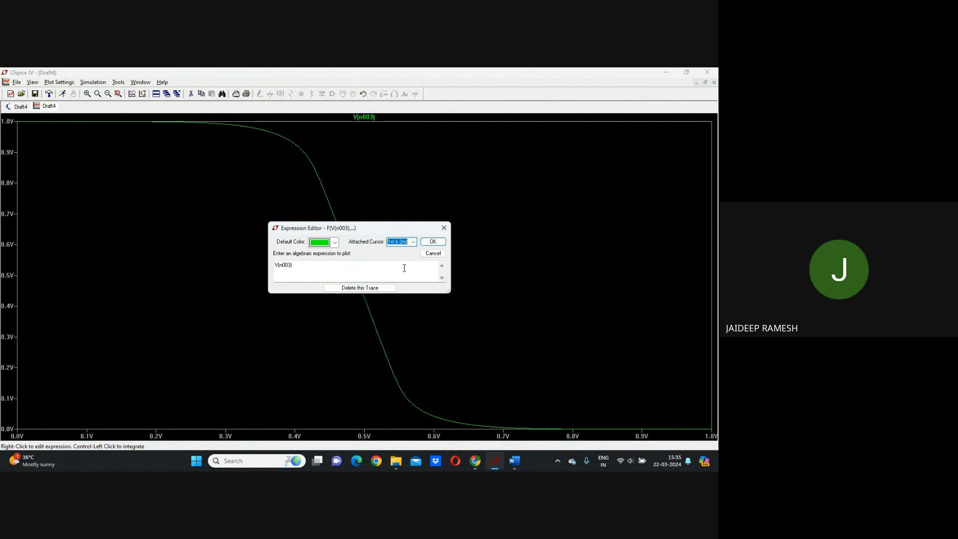
pyautogui.click(432, 242)
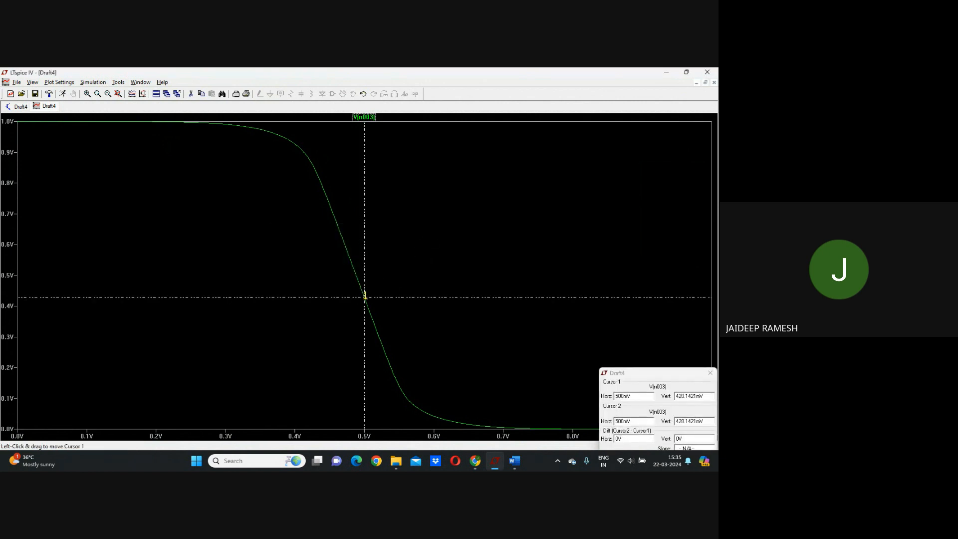
# - Place cursor 1 at the curve's upper bend near 398 mV and cursor 2 at its lower bend near 580 mV to read both points
pyautogui.moveTo(366, 297); pyautogui.dragTo(293, 143)
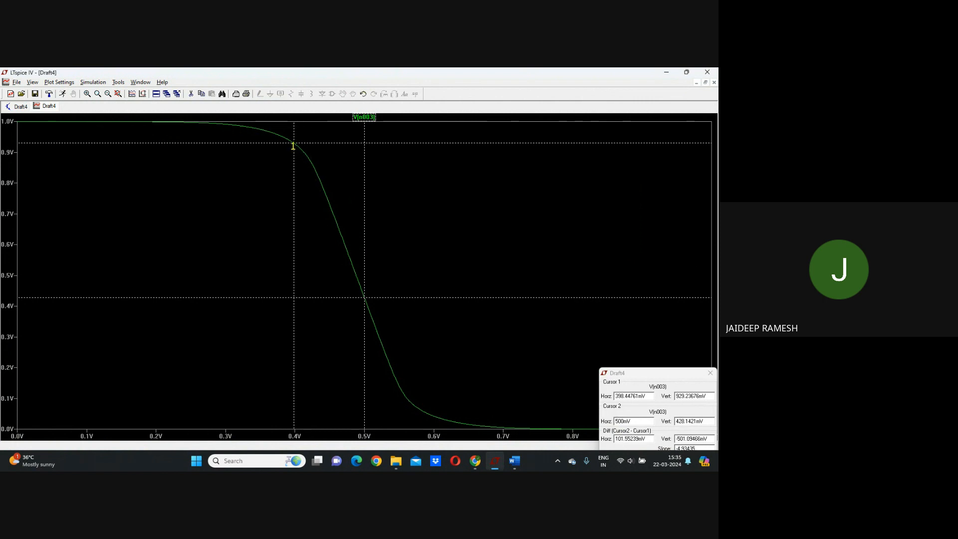
pyautogui.moveTo(364, 297); pyautogui.dragTo(420, 408)
pyautogui.moveTo(666, 374); pyautogui.dragTo(623, 250)
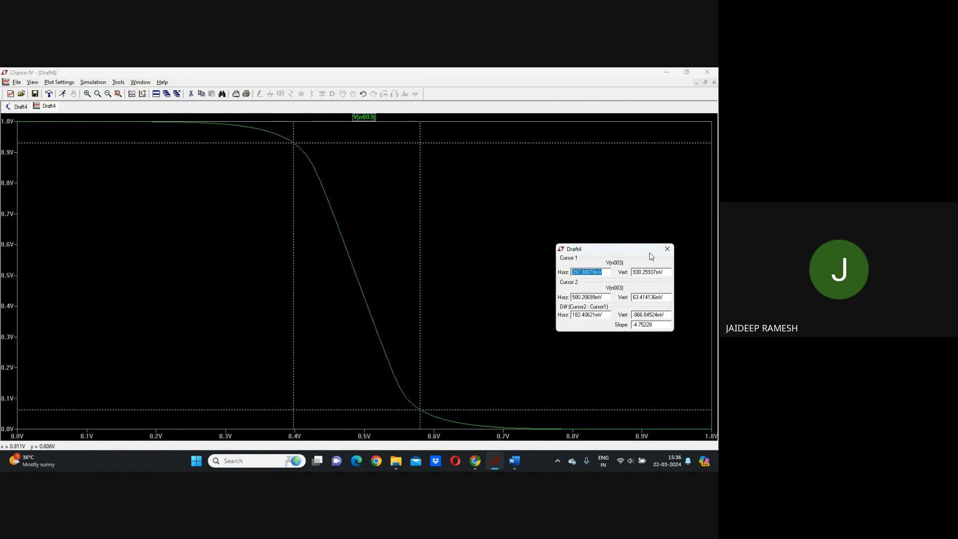
# - Close the cursor readout and the waveform plot, and bring the inverter circuit in Draft4 back into view
pyautogui.click(666, 249)
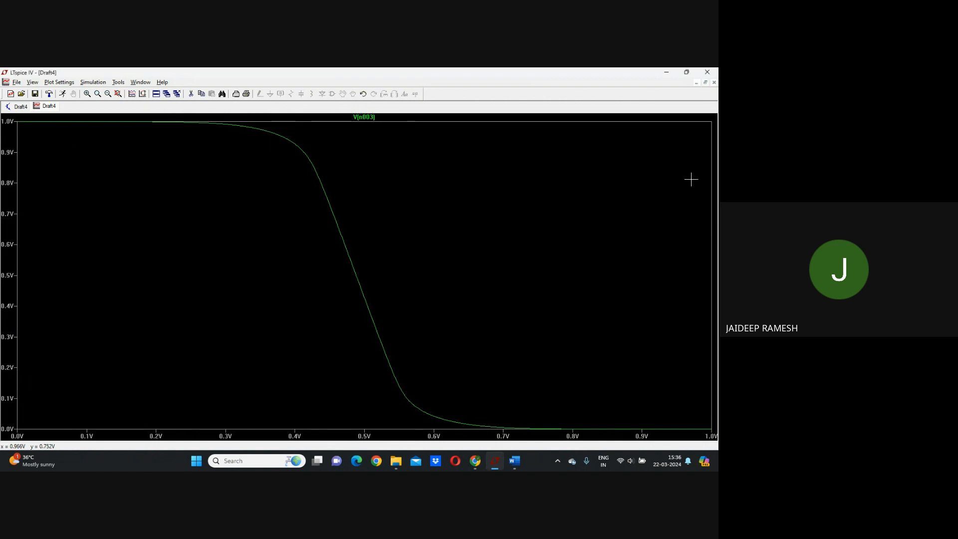
pyautogui.click(714, 82)
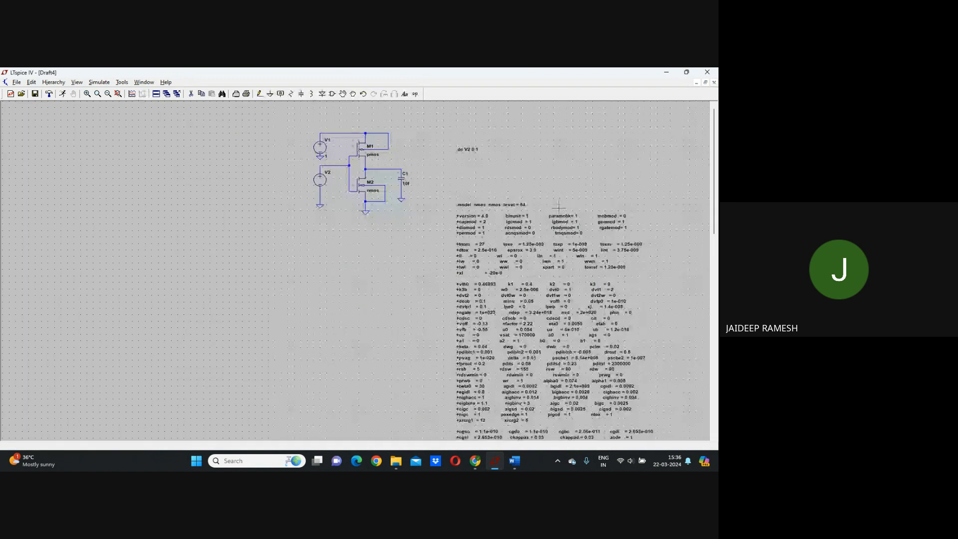
pyautogui.scroll(1, 359, 198)
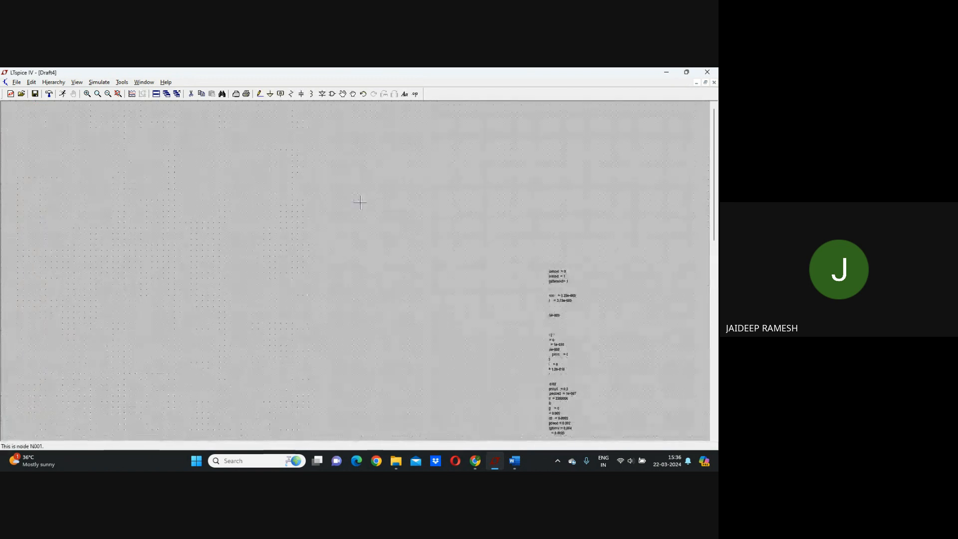
pyautogui.scroll(1, 368, 206)
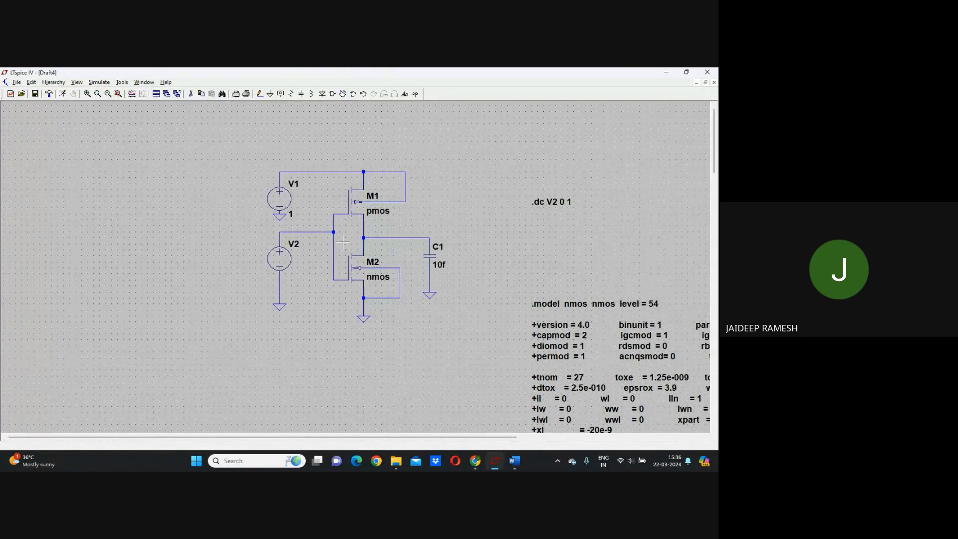
# - Replace the fixed width of nmos M2 with the sweep parameter w and set the width of pmos M1 to 2w
pyautogui.rightClick(357, 268)
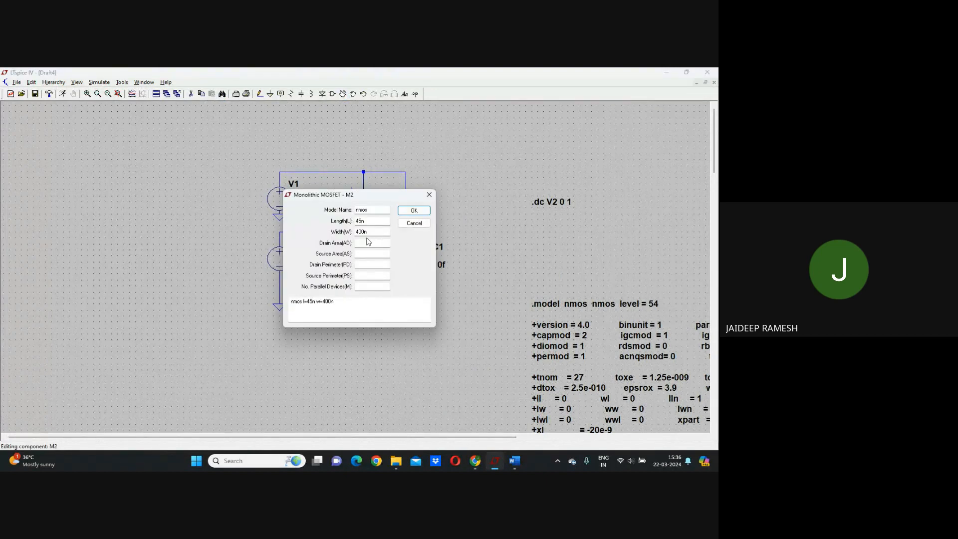
pyautogui.moveTo(381, 232); pyautogui.dragTo(348, 235)
pyautogui.click(417, 210)
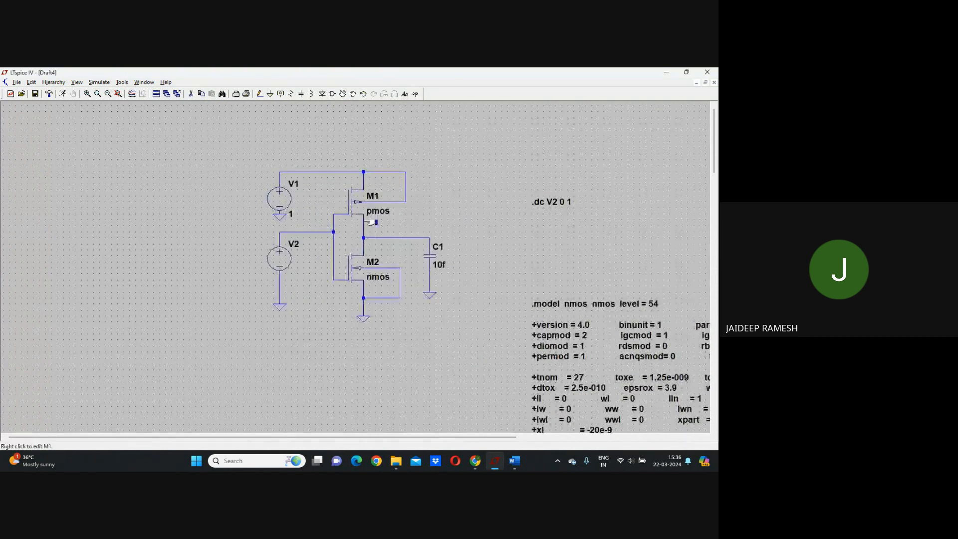
pyautogui.rightClick(360, 204)
pyautogui.moveTo(380, 232); pyautogui.dragTo(329, 244)
pyautogui.write('1u')
pyautogui.click(417, 210)
# - Add the SPICE directive ".step param w 400n 600n 50n" to the schematic just below the DC sweep command
pyautogui.click(415, 93)
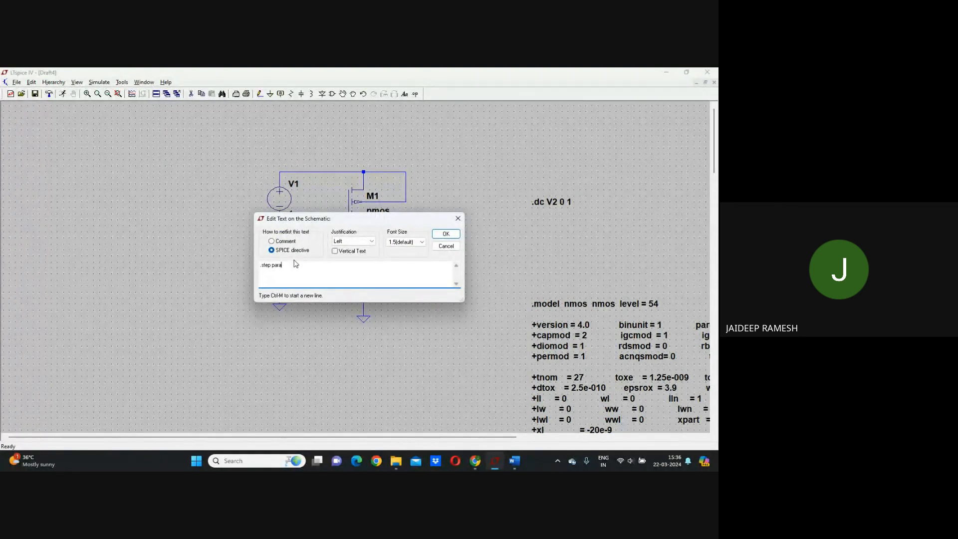
pyautogui.write('.step param w 450')
pyautogui.write('n 600n 50n')
pyautogui.click(445, 234)
pyautogui.click(549, 230)
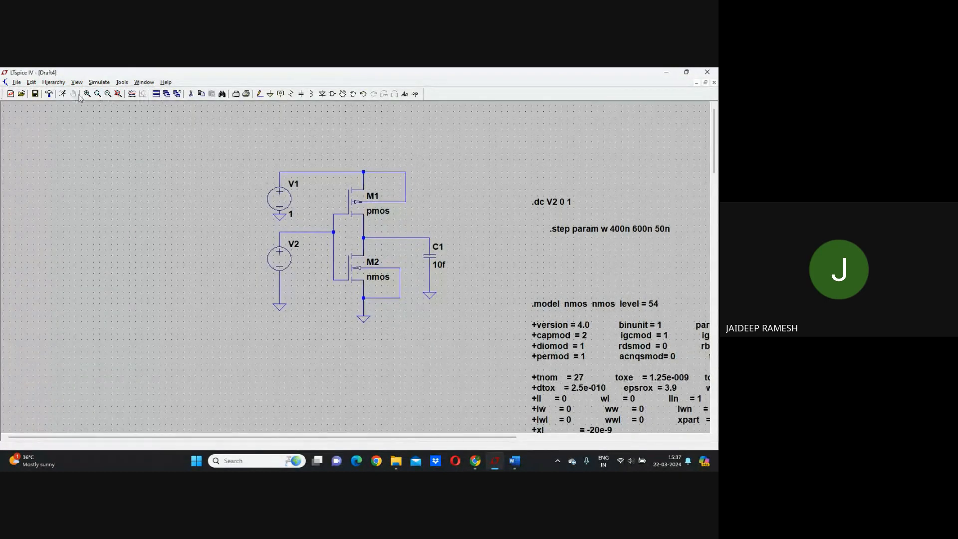
# - Run the stepped DC sweep, view the output node's curves in a maximized plot, and close the plot
pyautogui.click(62, 94)
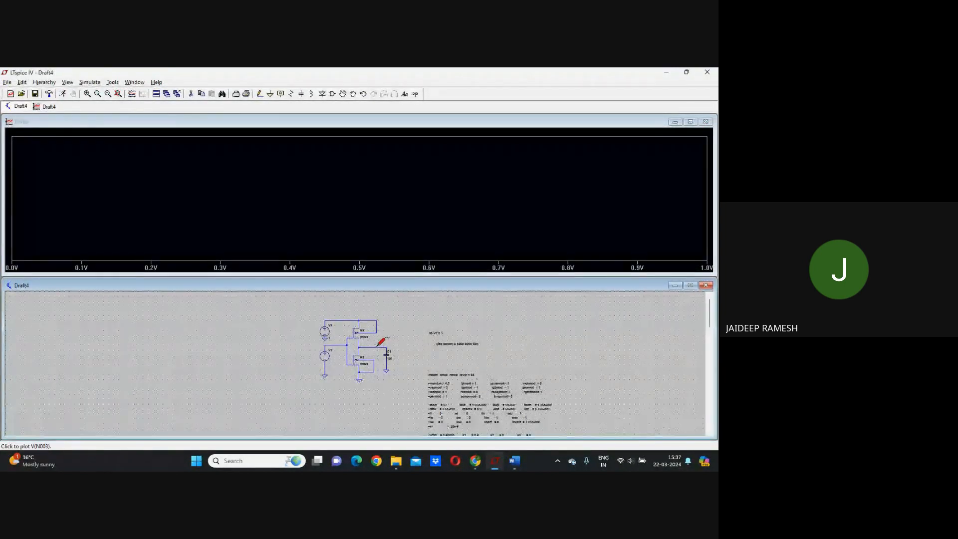
pyautogui.click(375, 344)
pyautogui.click(690, 122)
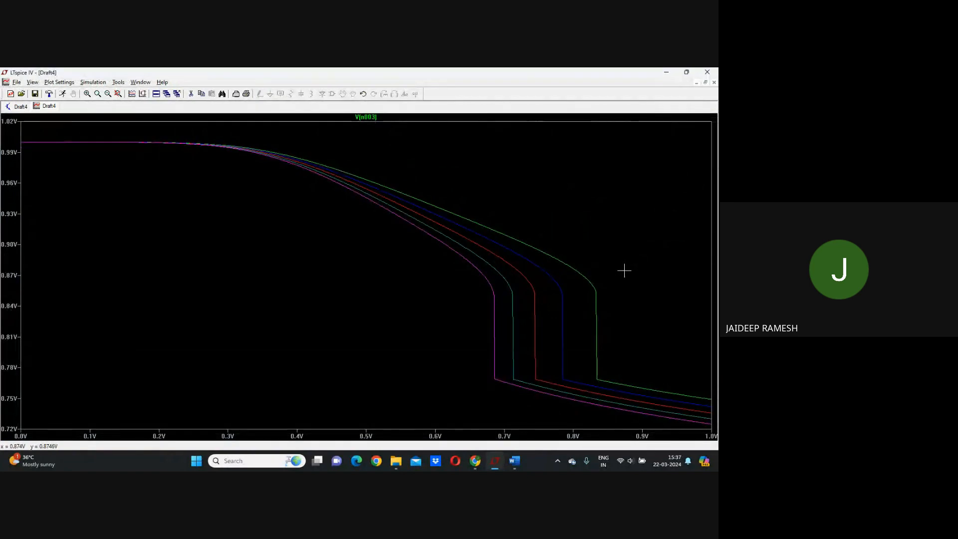
pyautogui.click(713, 83)
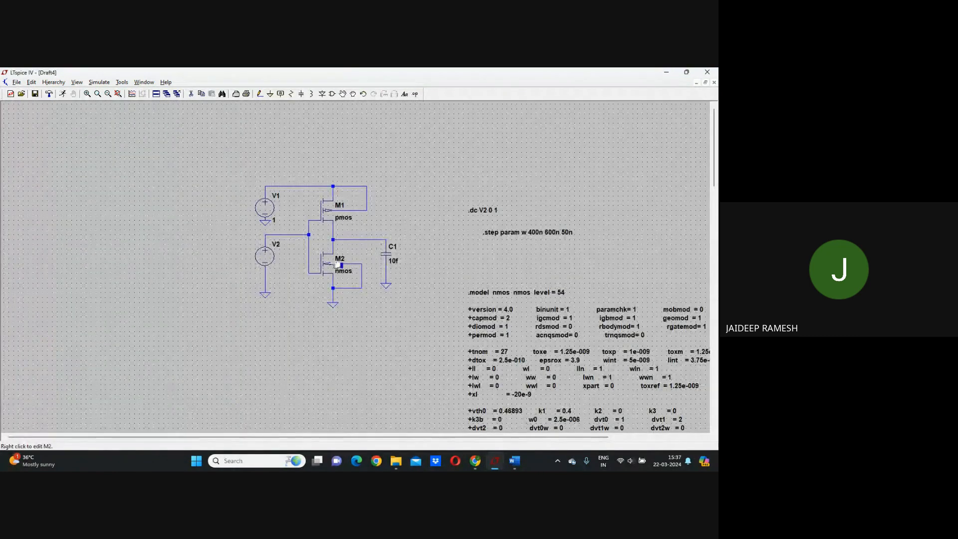
# - Set the width of nmos M2 to 400n and the width of pmos M1 to 800n
pyautogui.rightClick(335, 264)
pyautogui.click(372, 233)
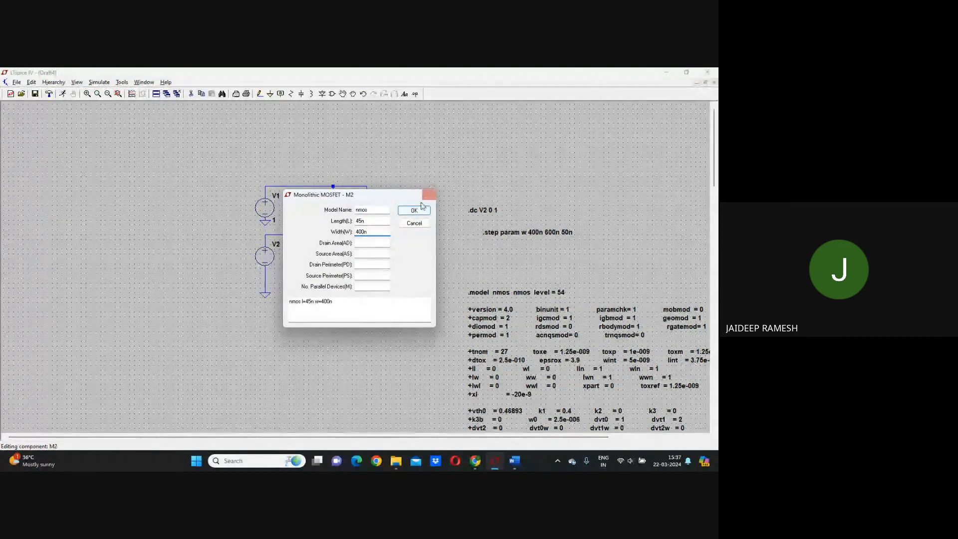
pyautogui.click(413, 210)
pyautogui.rightClick(329, 209)
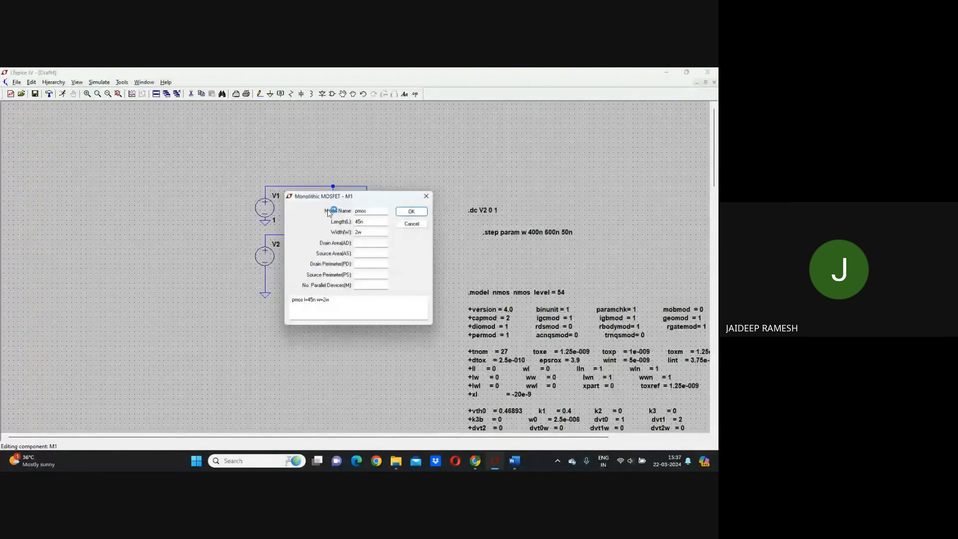
pyautogui.write('800n')
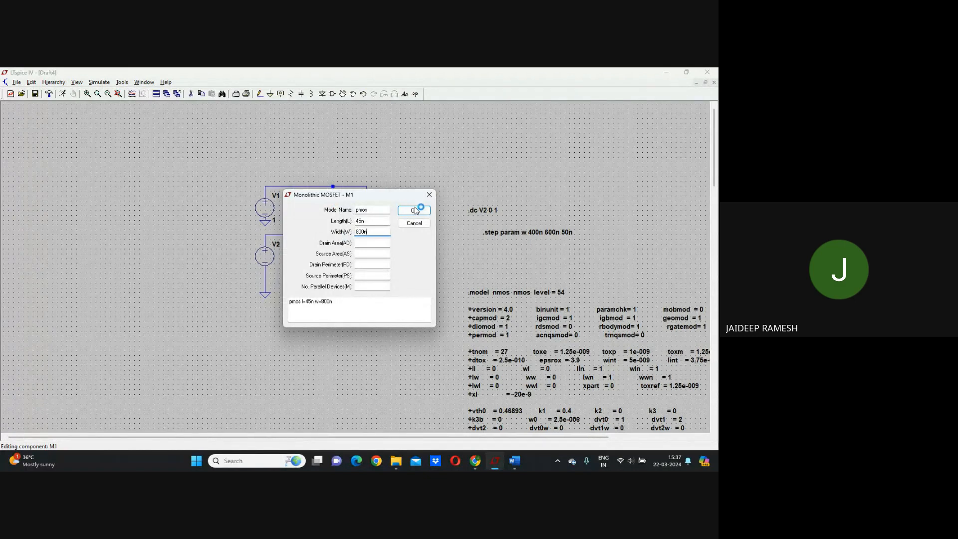
pyautogui.click(415, 210)
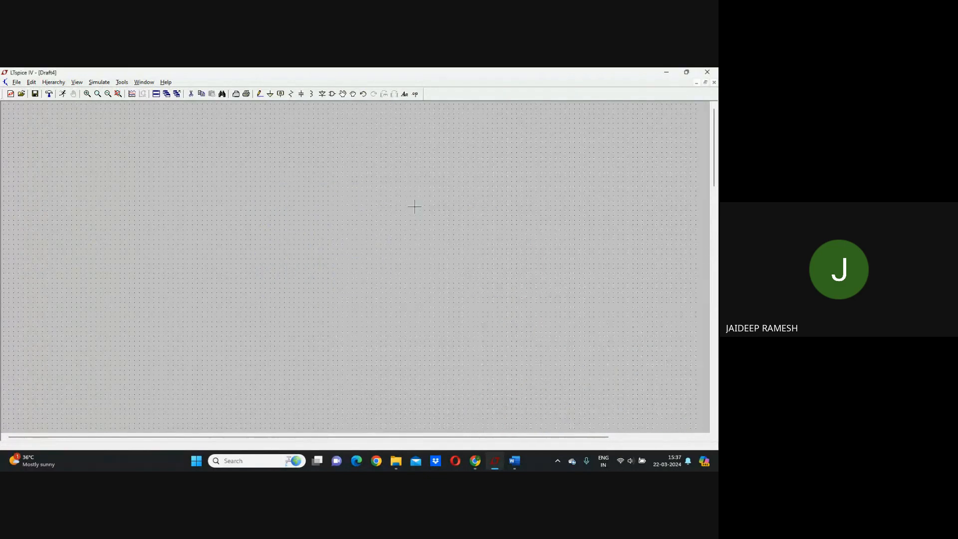
pyautogui.rightClick(386, 161)
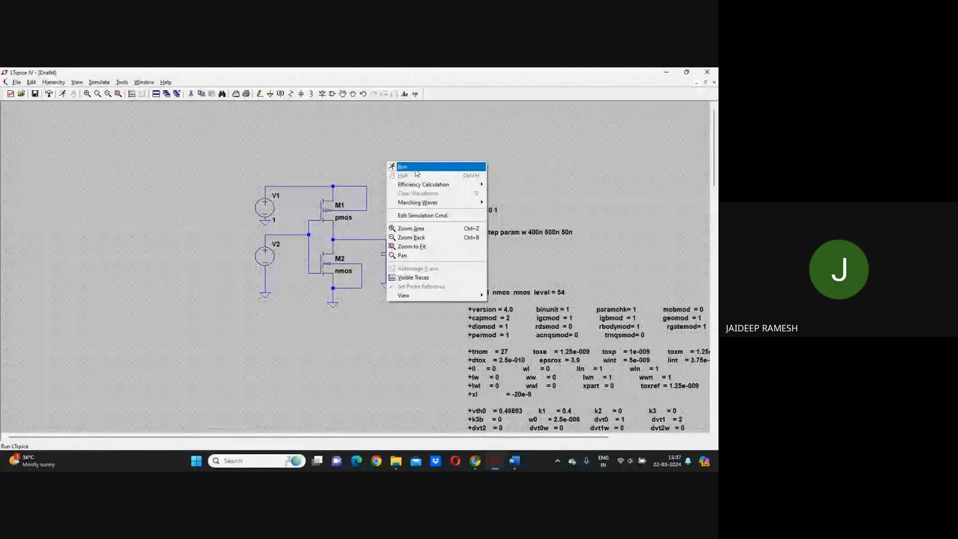
pyautogui.click(293, 240)
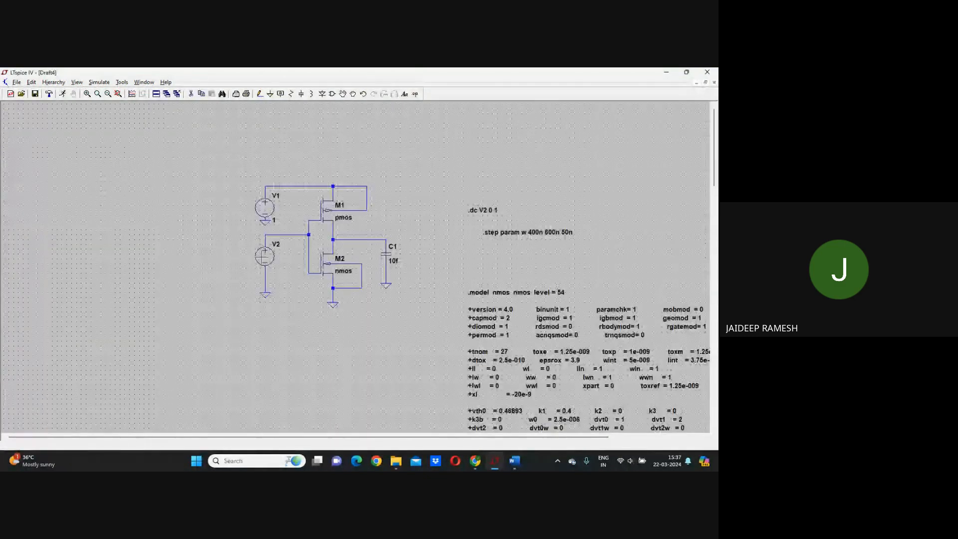
# - Make V2 a PULSE source with Vinitial 0, Von 1, Tdelay 2.5n, Trise 10p, Tfall 10p, Ton 5n and Tperiod 10n
pyautogui.rightClick(263, 260)
pyautogui.click(411, 279)
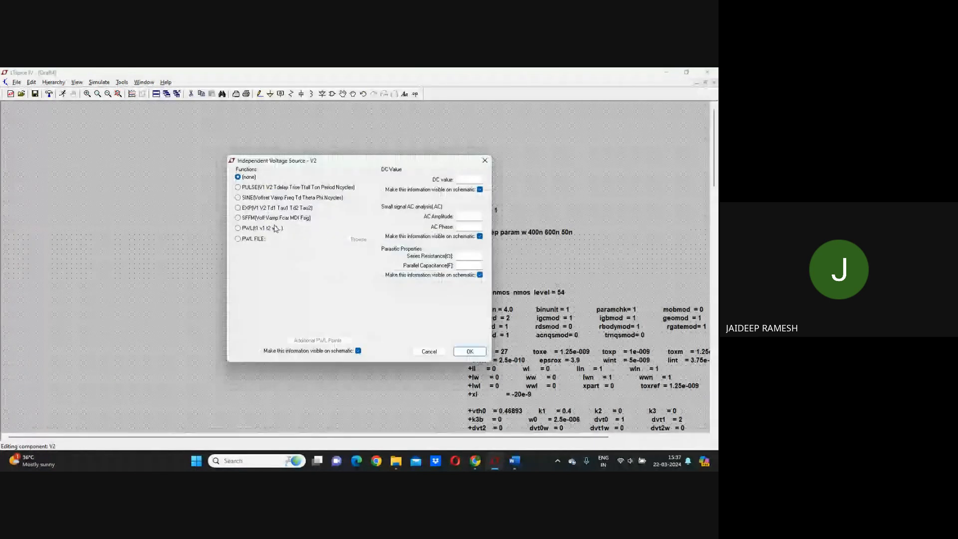
pyautogui.click(288, 188)
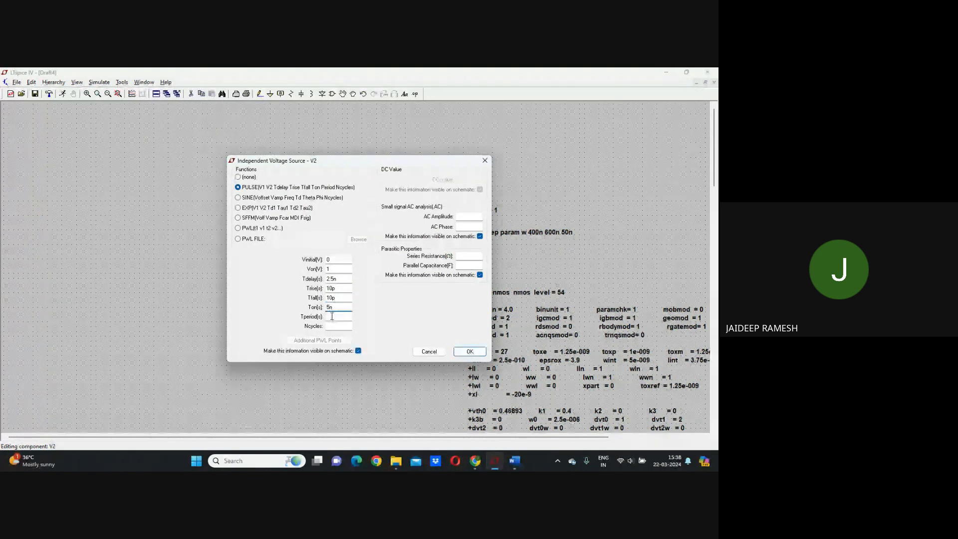
pyautogui.click(331, 316)
pyautogui.write('10n')
pyautogui.click(467, 351)
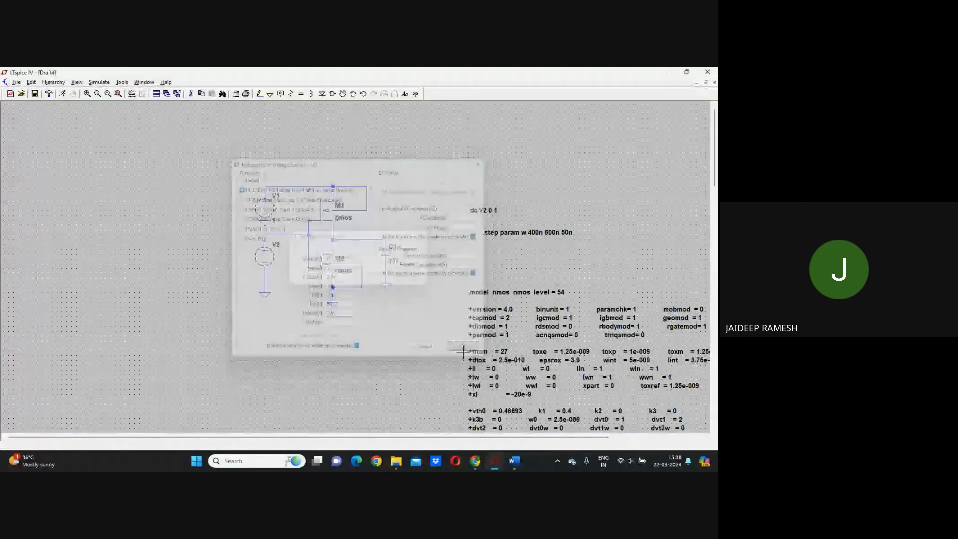
# - Rerun the DC sweep with the fixed transistor widths, plot the inverter's output node voltage, and close the plot
pyautogui.scroll(2, 344, 239)
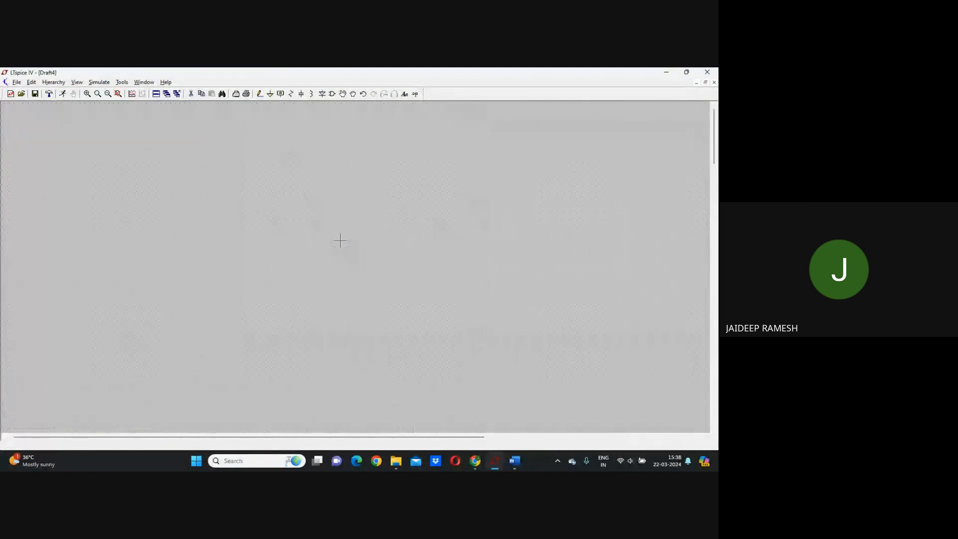
pyautogui.click(62, 94)
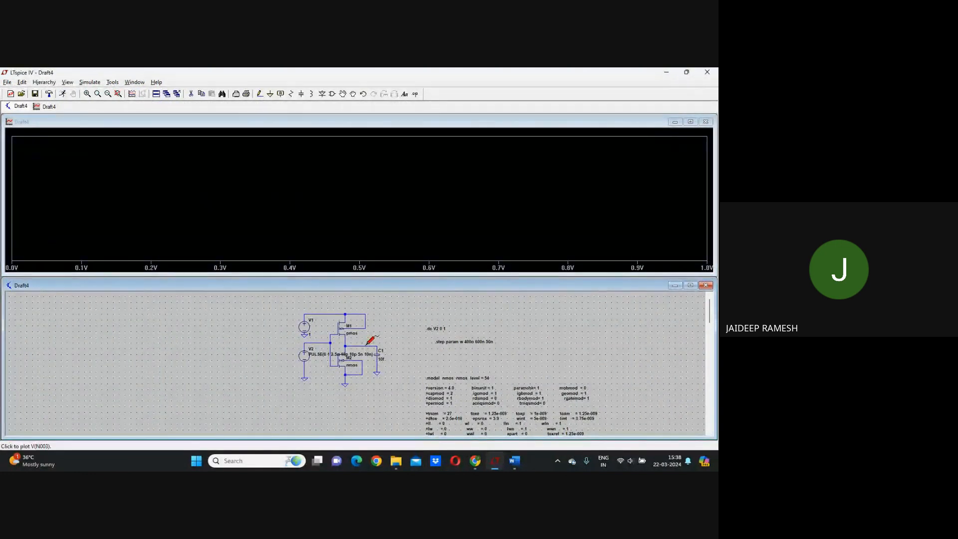
pyautogui.click(367, 343)
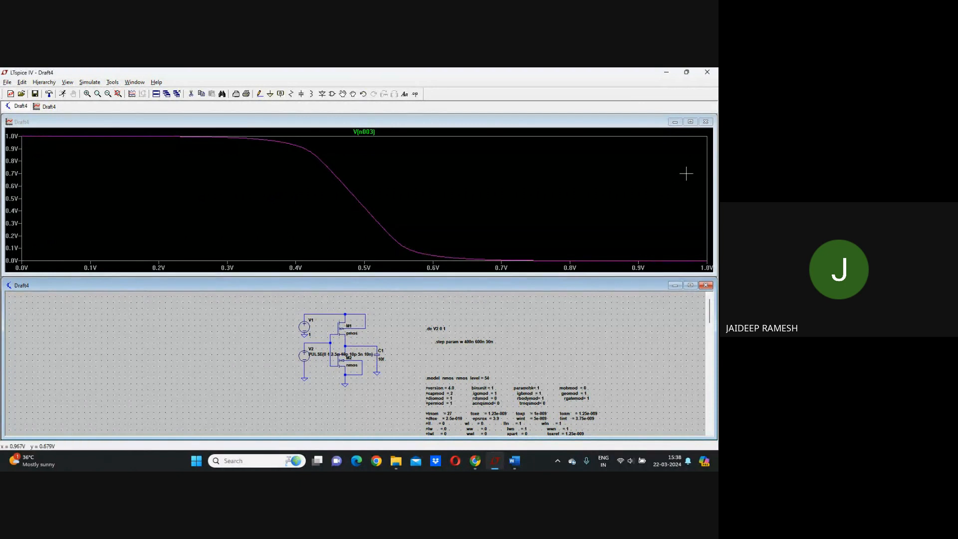
pyautogui.click(705, 122)
# - Change the simulation command to a transient analysis with a 20n stop time and place it below the .step directive
pyautogui.rightClick(550, 297)
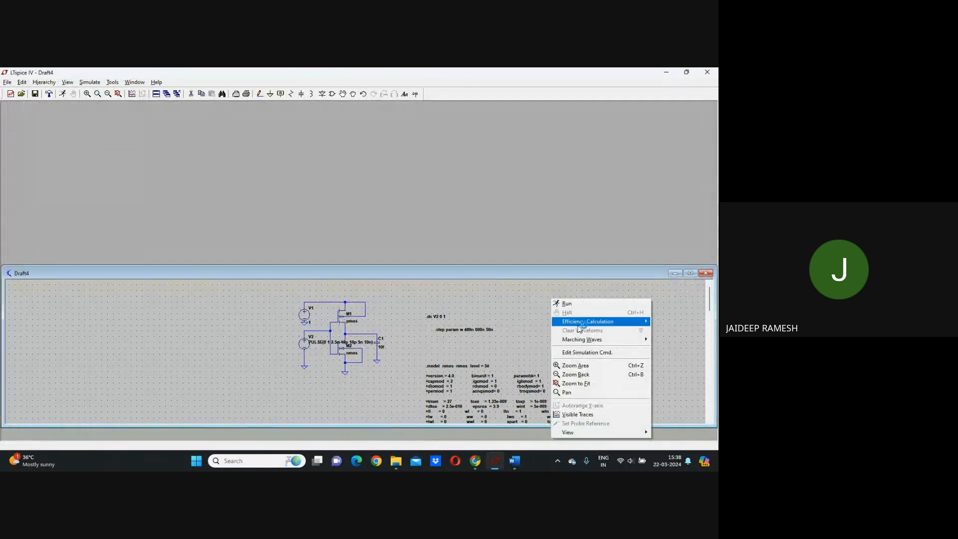
pyautogui.click(576, 353)
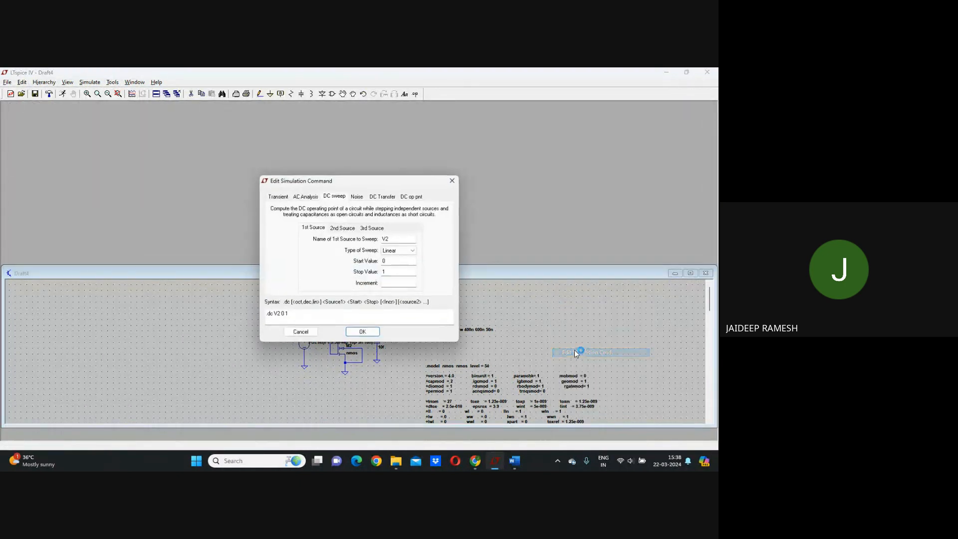
pyautogui.click(278, 197)
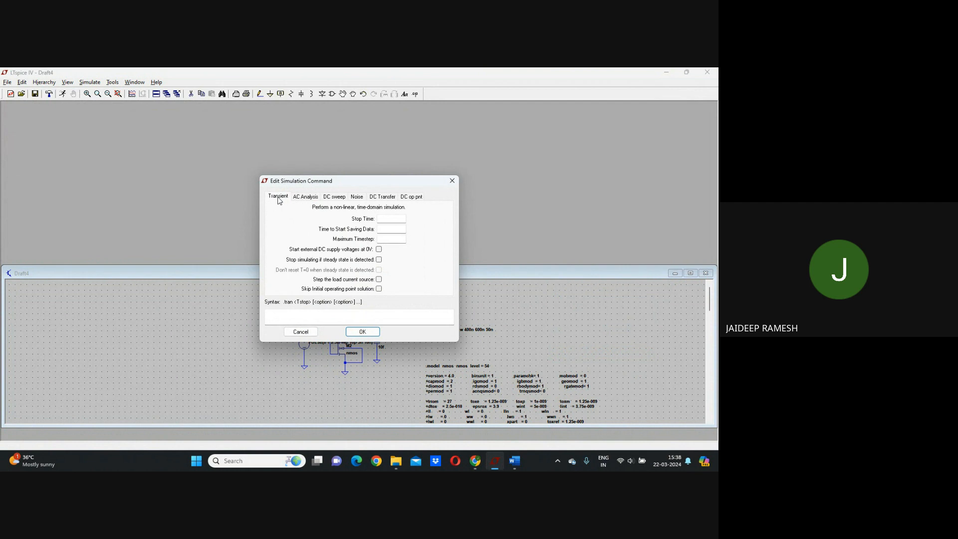
pyautogui.write('20n')
pyautogui.click(362, 331)
pyautogui.click(448, 341)
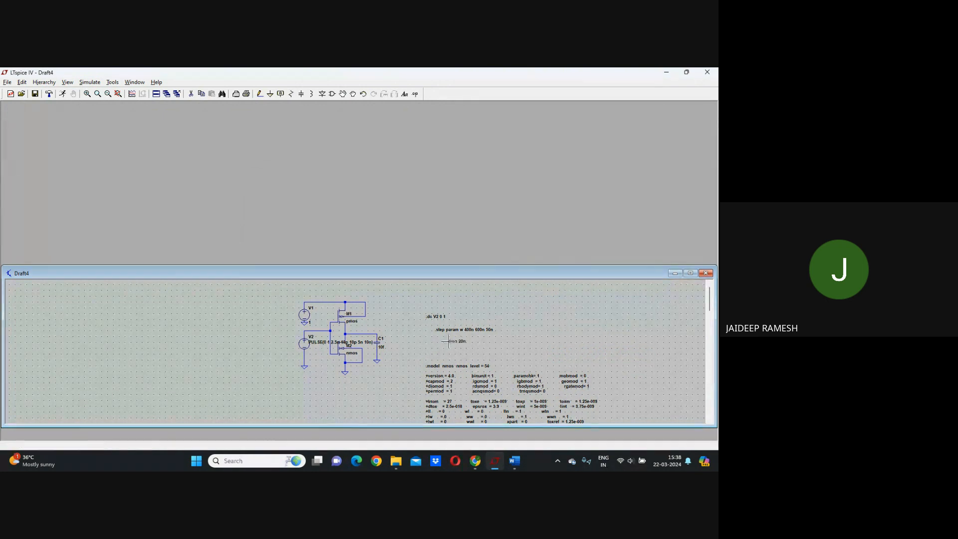
# - Run the transient simulation and plot the inverter's output node V(n003) together with its input node V(n002)
pyautogui.click(63, 94)
pyautogui.click(362, 314)
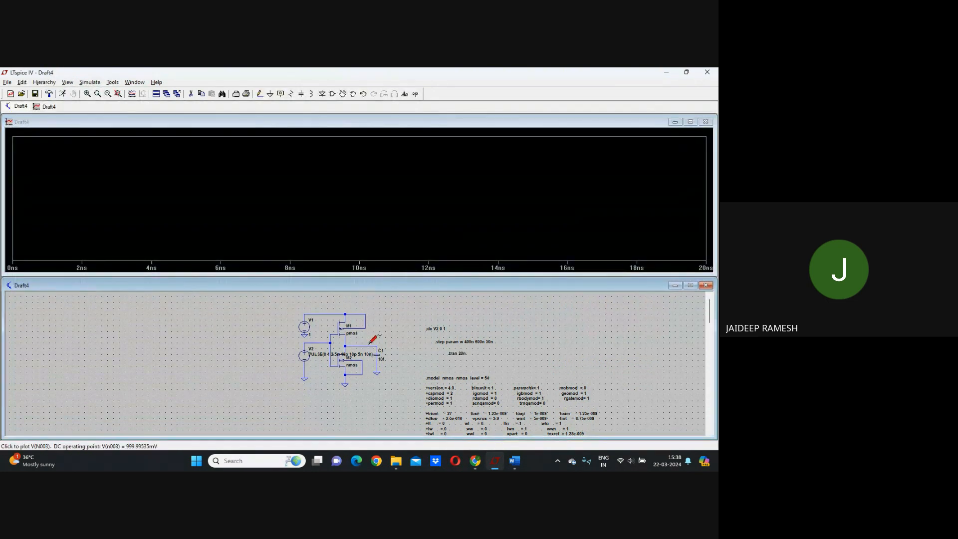
pyautogui.click(369, 345)
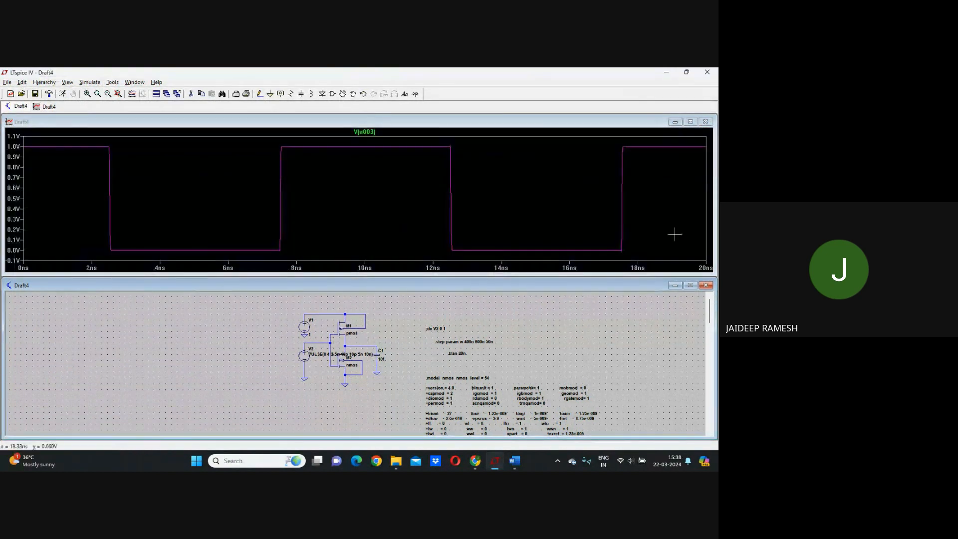
pyautogui.click(327, 339)
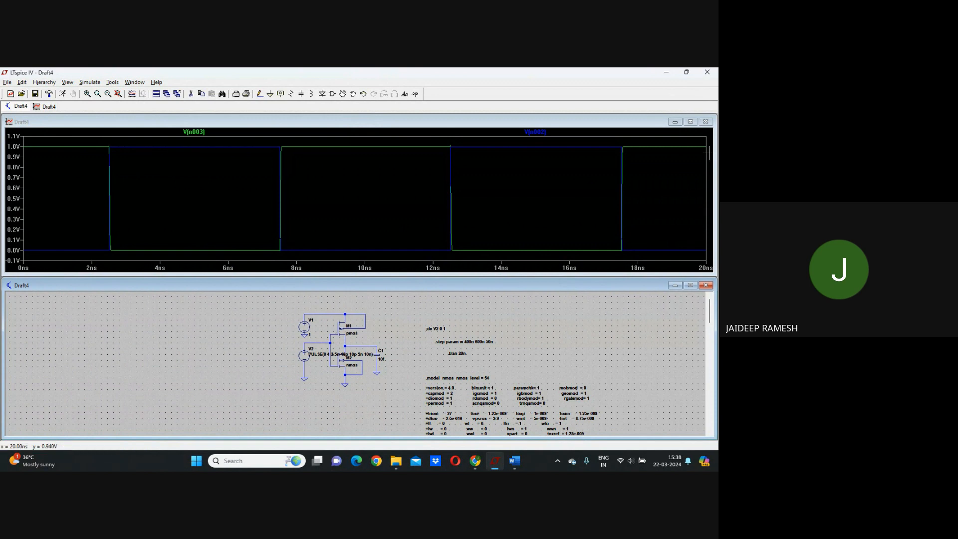
# - On the maximized plot, attach cursor 1 to V(n003) and place it at 0.5 V on the first falling edge, near 2.52 ns
pyautogui.click(690, 122)
pyautogui.moveTo(89, 144); pyautogui.dragTo(129, 410)
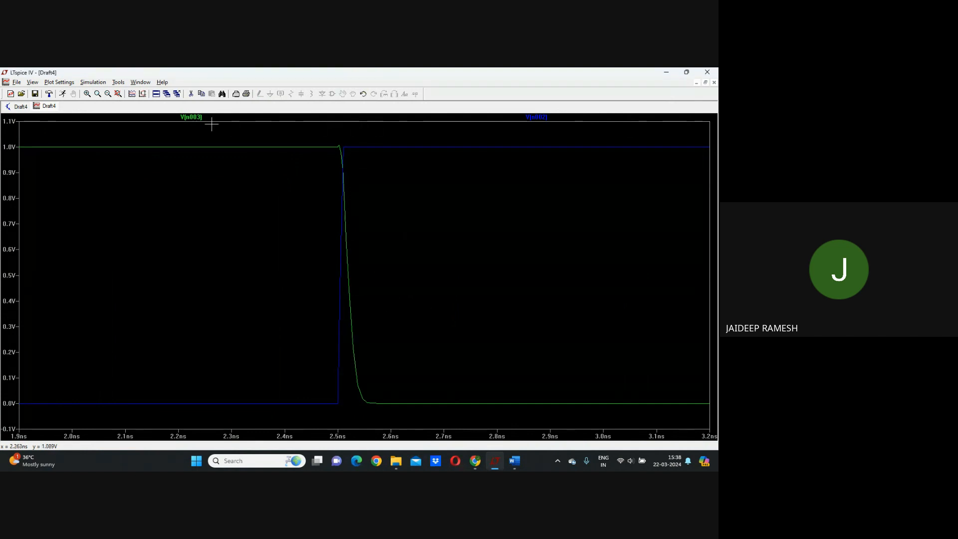
pyautogui.click(197, 118)
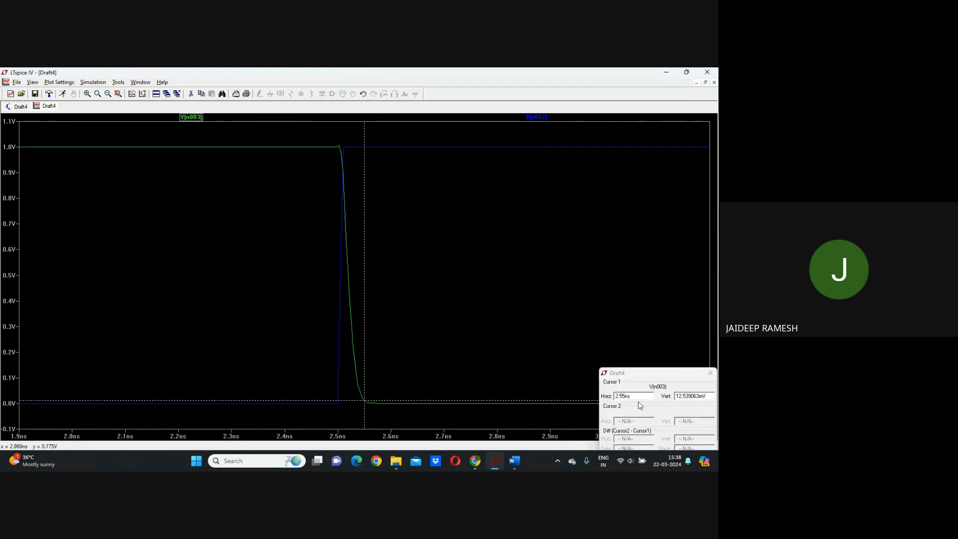
pyautogui.moveTo(639, 374); pyautogui.dragTo(571, 230)
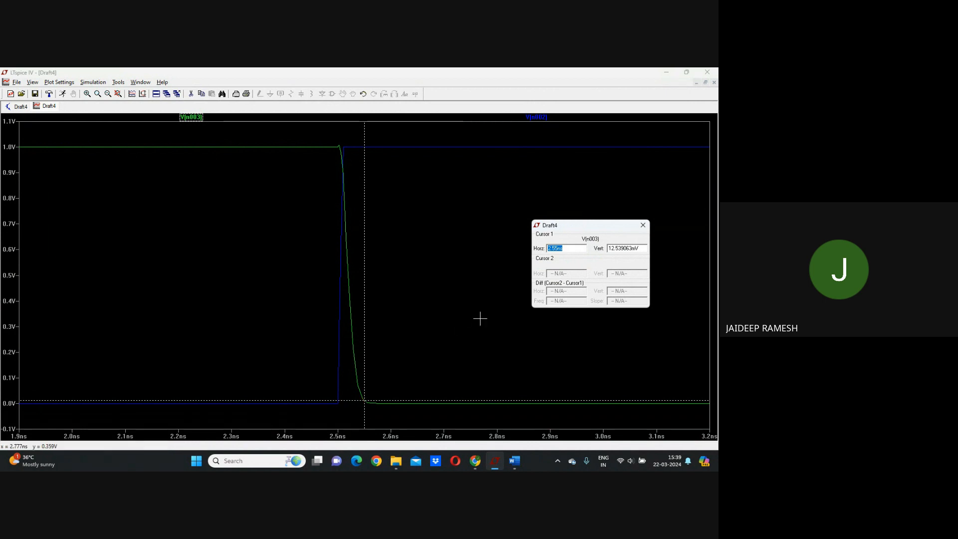
pyautogui.moveTo(364, 399)
pyautogui.mouseDown()
pyautogui.moveTo(347, 267)
pyautogui.moveTo(348, 275)
pyautogui.mouseUp()
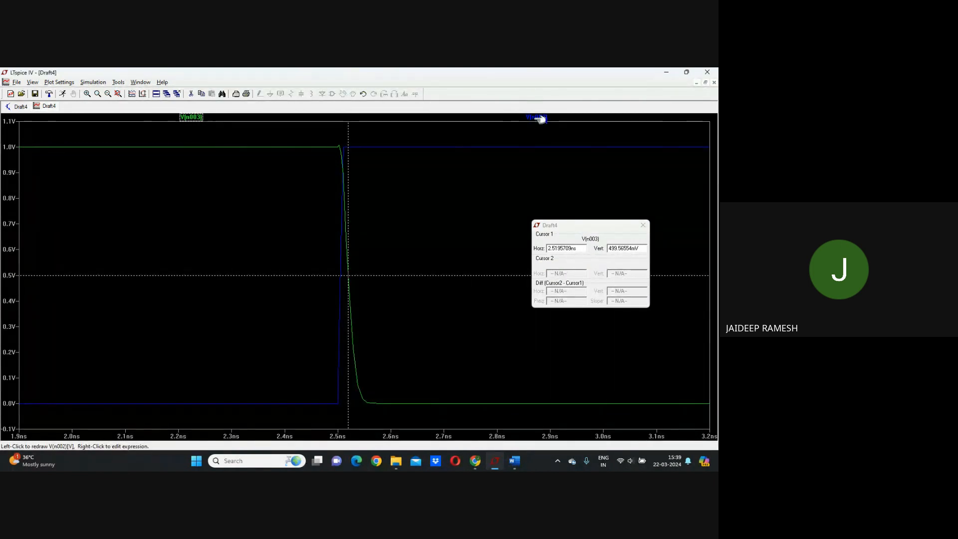
# - Attach cursor 2 to V(n002), try to place it at 0.5 V on the rising input edge near 2.5 ns, and dismiss both cursors
pyautogui.rightClick(543, 118)
pyautogui.click(413, 241)
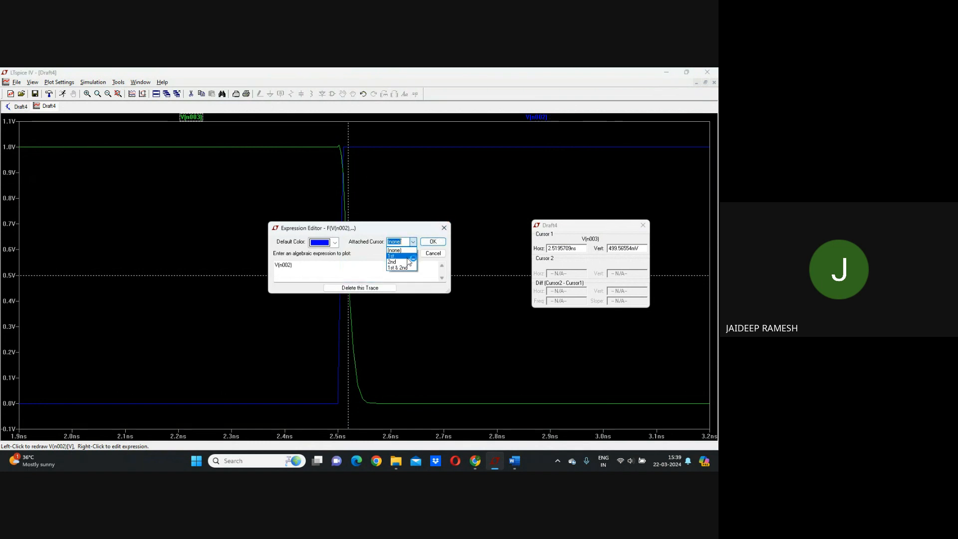
pyautogui.click(405, 262)
pyautogui.click(433, 241)
pyautogui.moveTo(364, 145); pyautogui.dragTo(336, 244)
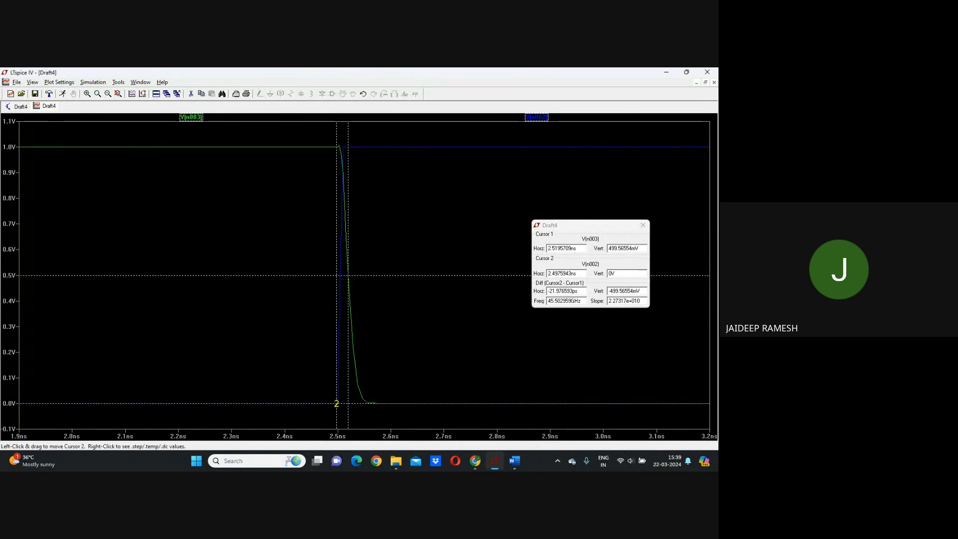
pyautogui.moveTo(336, 403); pyautogui.dragTo(352, 275)
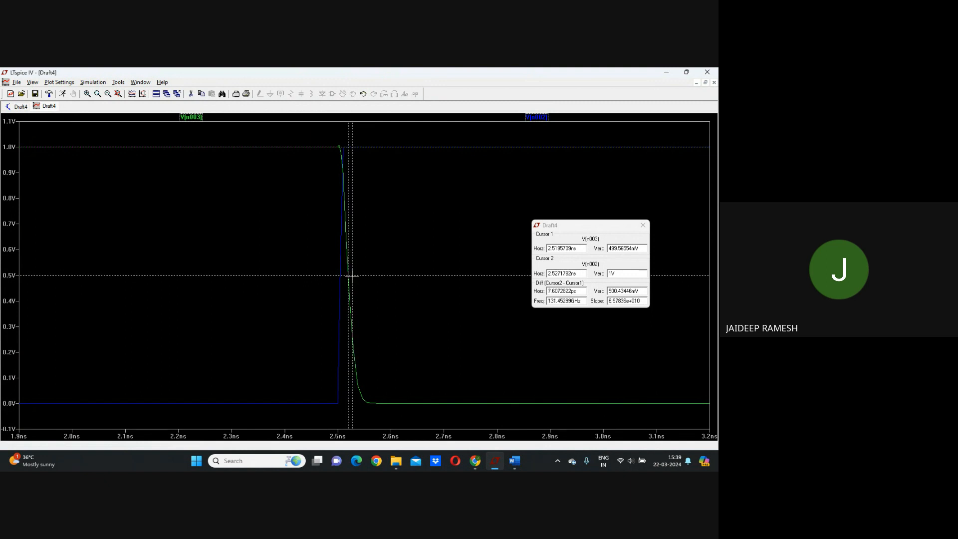
pyautogui.moveTo(332, 141); pyautogui.dragTo(371, 415)
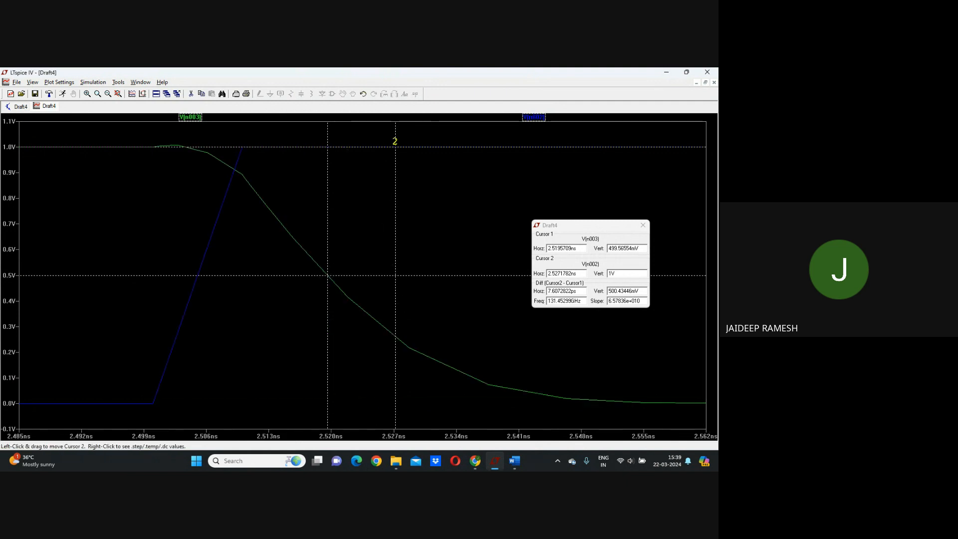
pyautogui.moveTo(396, 145); pyautogui.dragTo(348, 299)
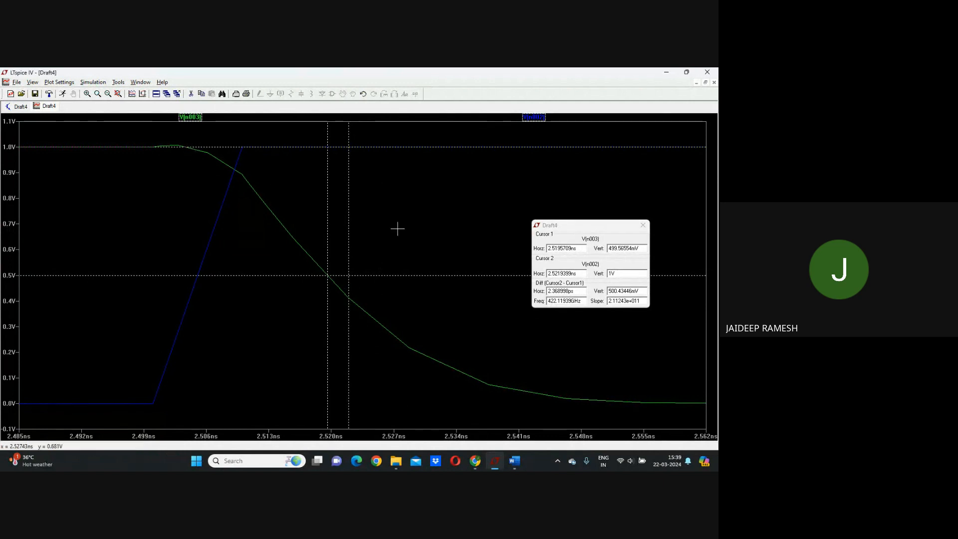
pyautogui.click(642, 225)
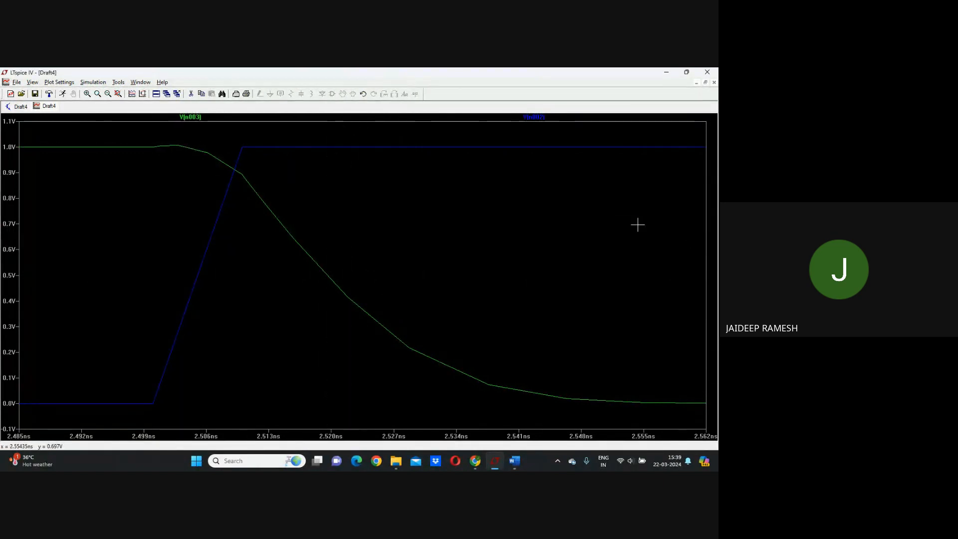
# - Attach cursor 2 to V(n002) and place it at about 0.5 V on the rising input edge, near 2.505 ns
pyautogui.rightClick(548, 118)
pyautogui.click(413, 241)
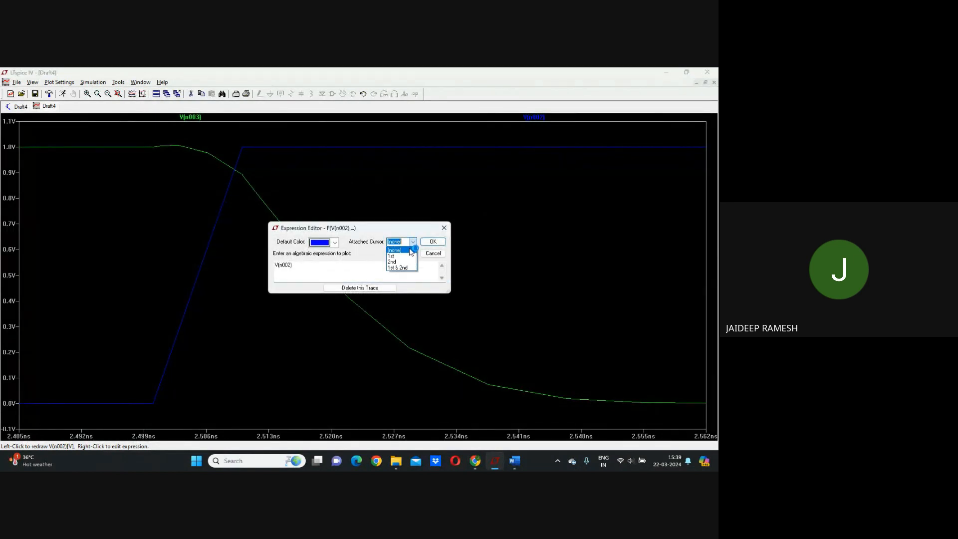
pyautogui.click(401, 261)
pyautogui.click(433, 242)
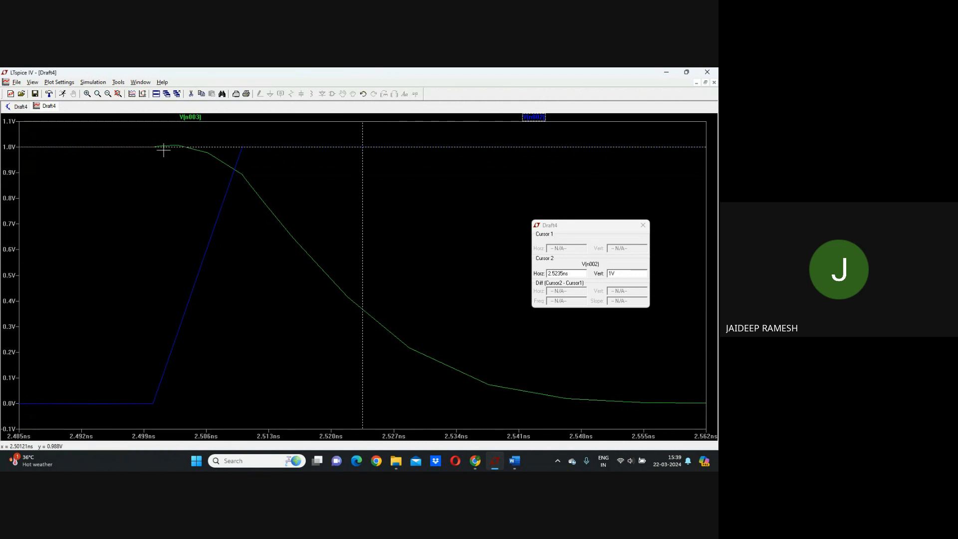
pyautogui.moveTo(157, 148)
pyautogui.mouseDown()
pyautogui.moveTo(254, 210)
pyautogui.moveTo(248, 190)
pyautogui.moveTo(226, 201)
pyautogui.moveTo(198, 281)
pyautogui.mouseUp()
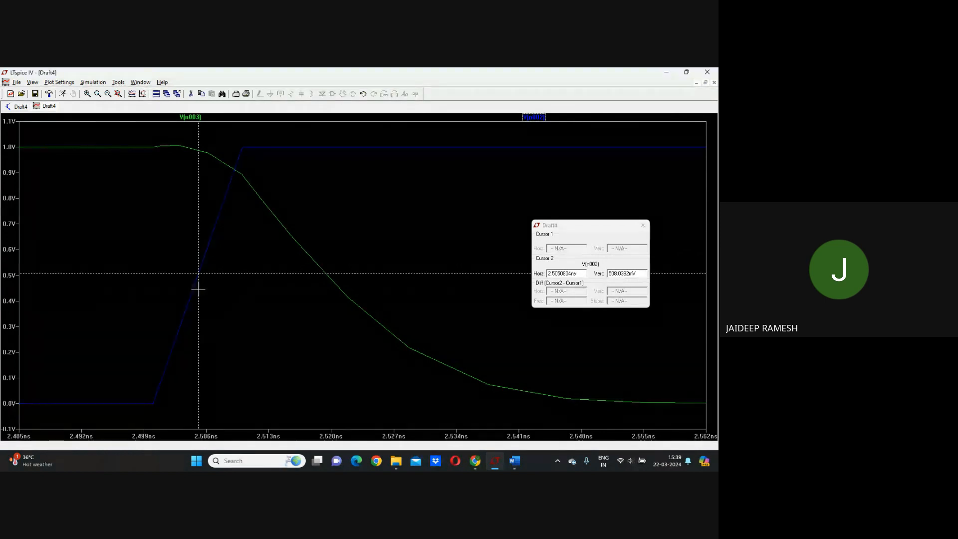
# - Measure the propagation delay with cursor 1 attached to V(n003) at about 0.5 V on its falling edge, and close the cursor readout
pyautogui.rightClick(191, 116)
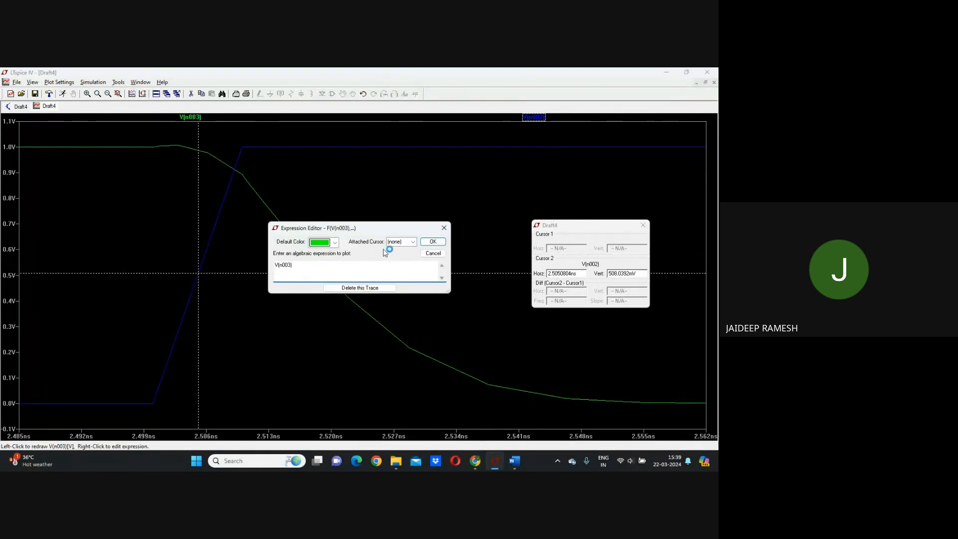
pyautogui.click(409, 241)
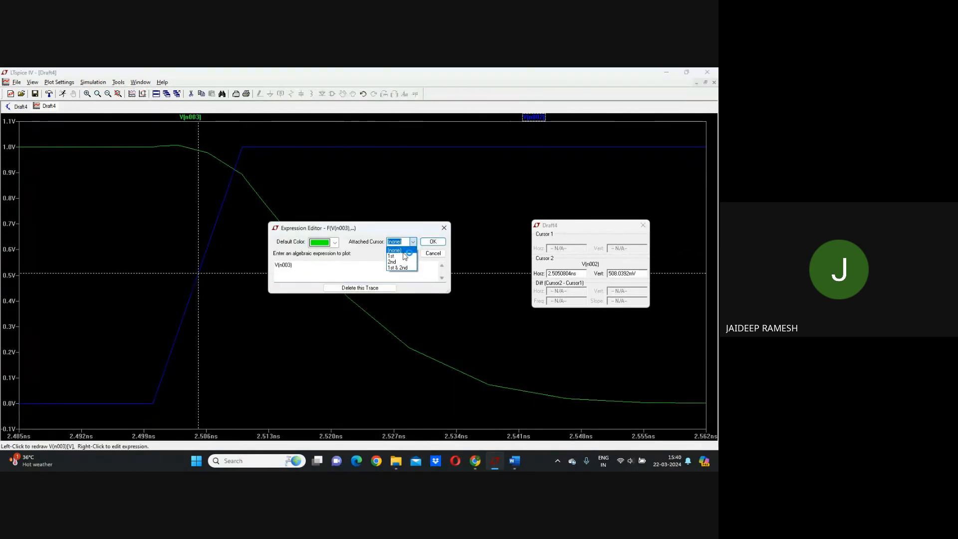
pyautogui.click(393, 257)
pyautogui.click(431, 242)
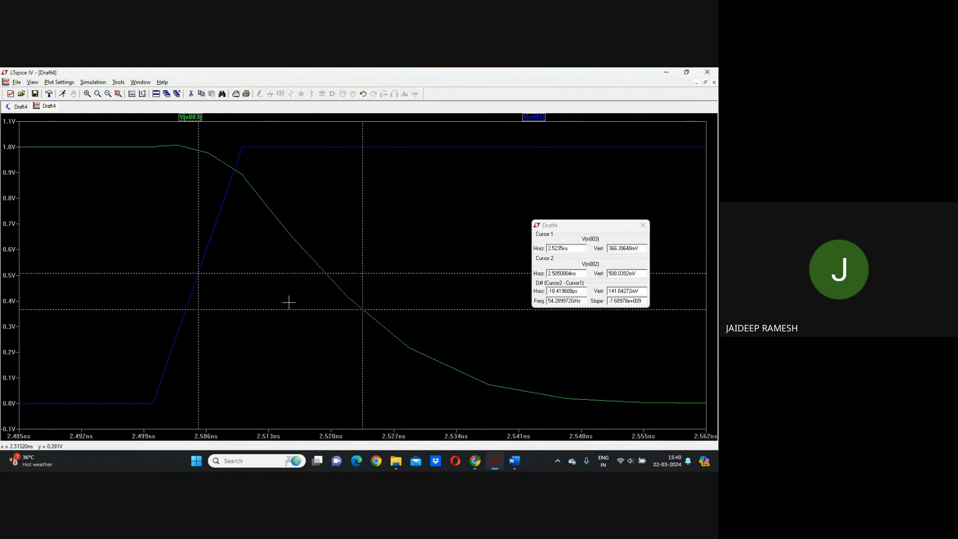
pyautogui.moveTo(362, 309); pyautogui.dragTo(326, 271)
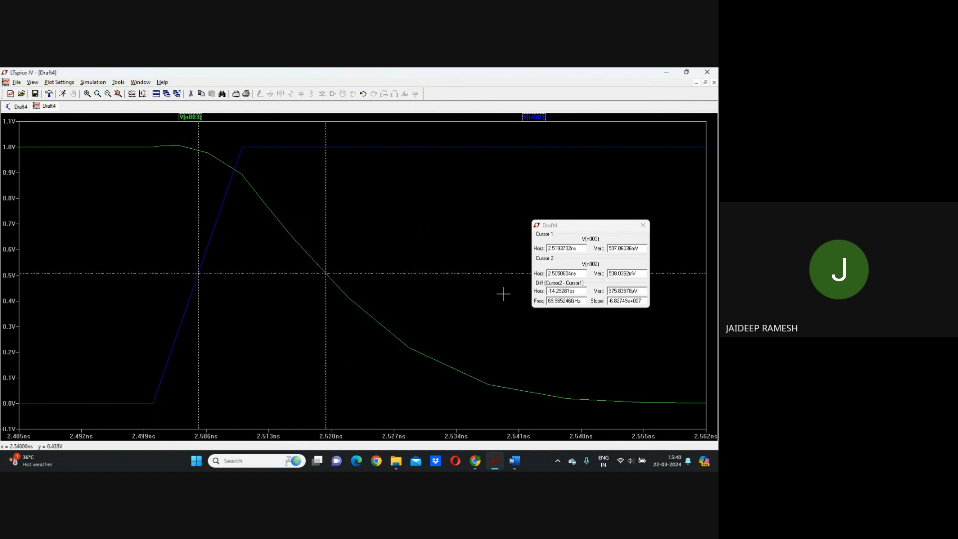
pyautogui.click(643, 225)
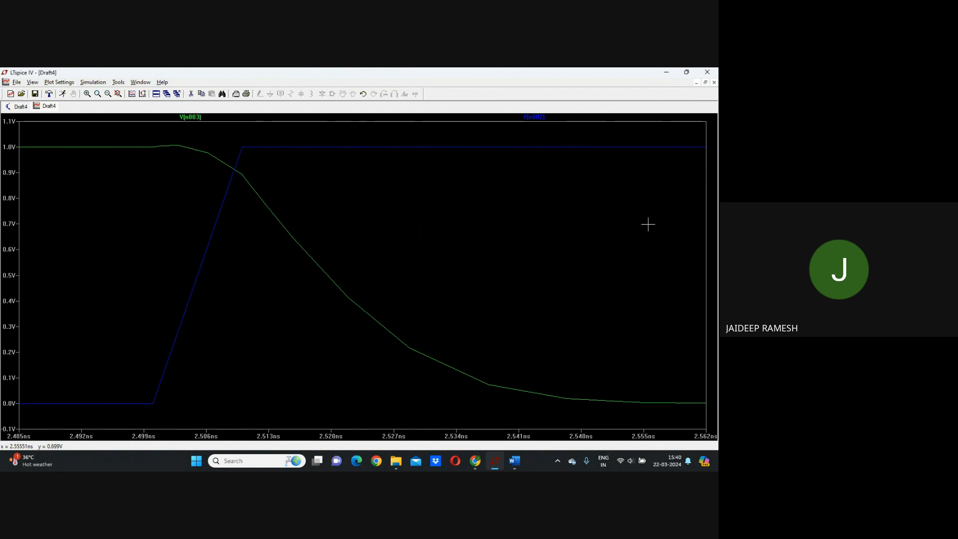
# - Delete the input trace V(n002) from the plot
pyautogui.click(118, 95)
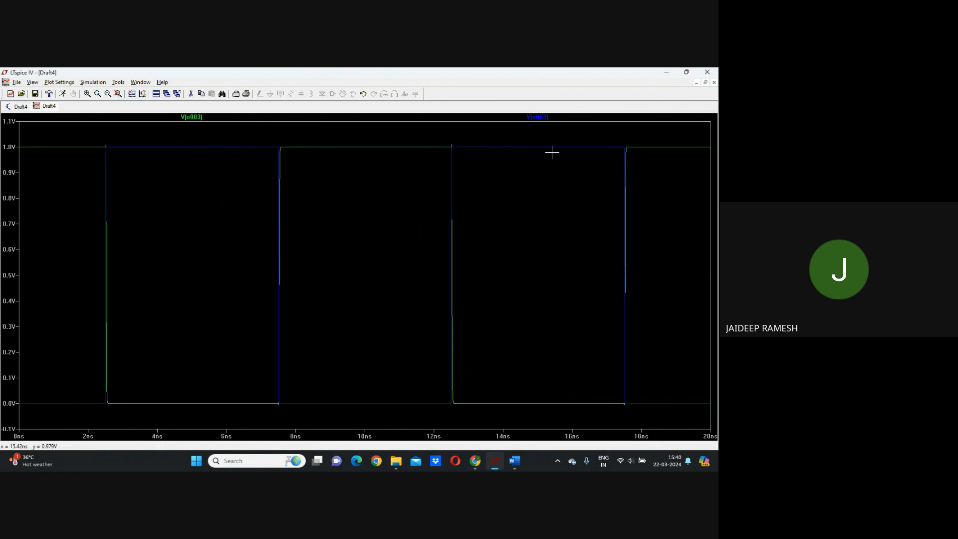
pyautogui.moveTo(90, 142); pyautogui.dragTo(158, 420)
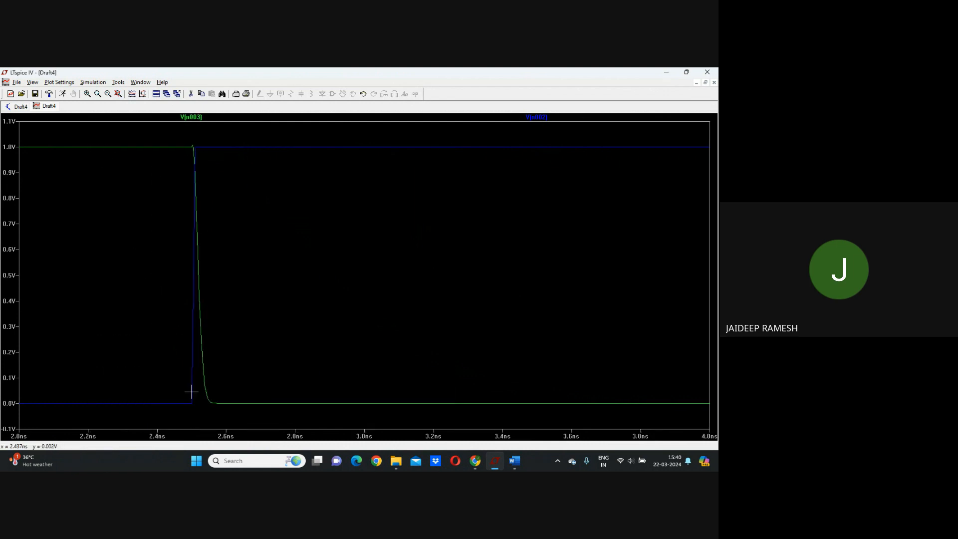
pyautogui.rightClick(536, 117)
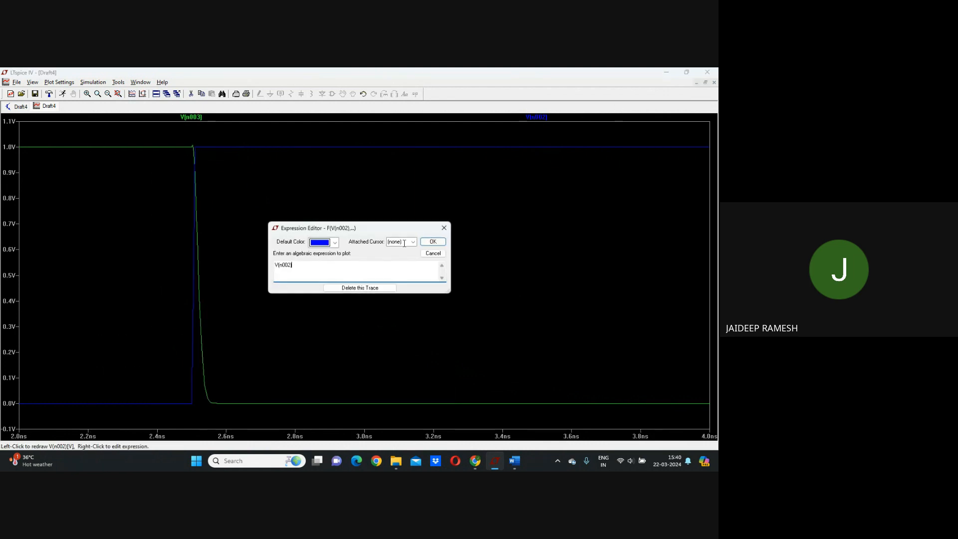
pyautogui.click(360, 288)
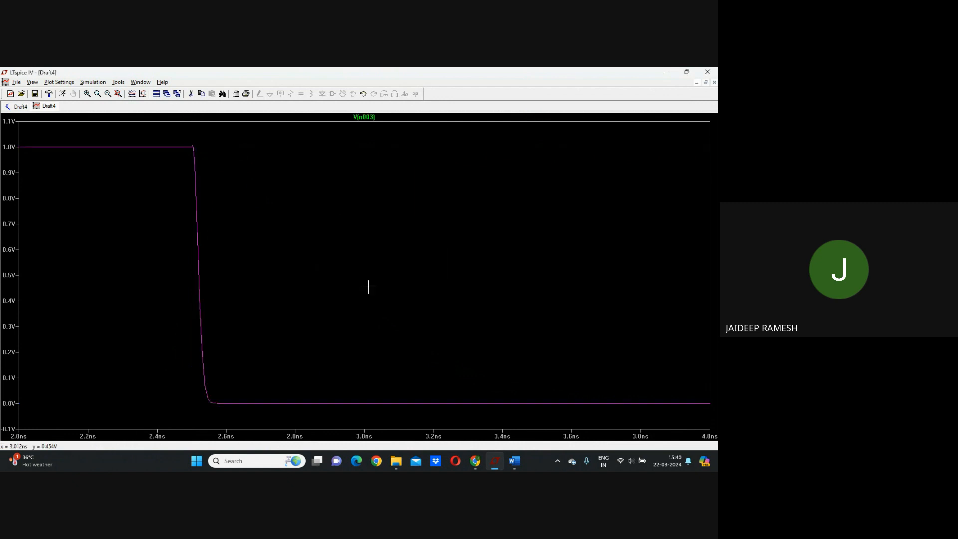
# - Examine the first falling and first rising edges of V(n003) up close, and close the plot
pyautogui.click(118, 94)
pyautogui.moveTo(95, 142); pyautogui.dragTo(157, 422)
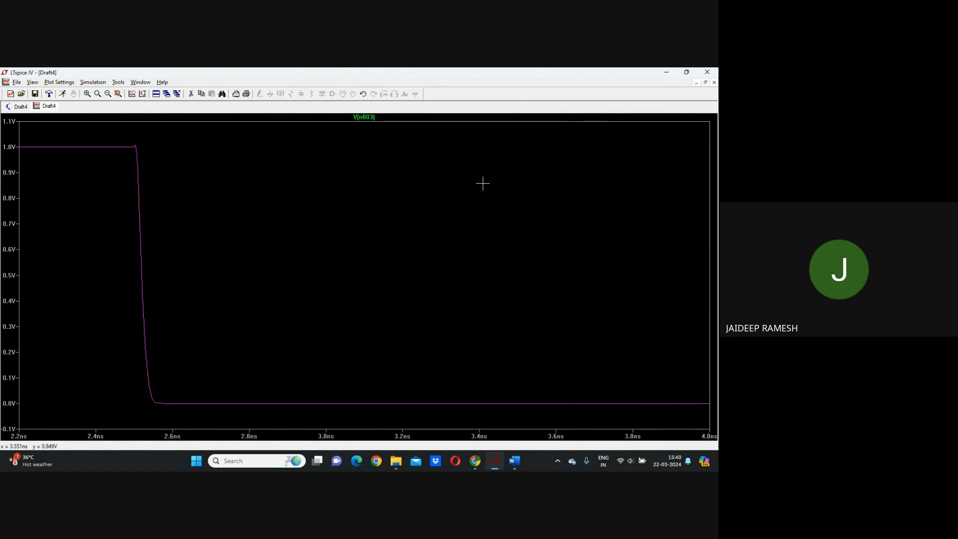
pyautogui.click(118, 94)
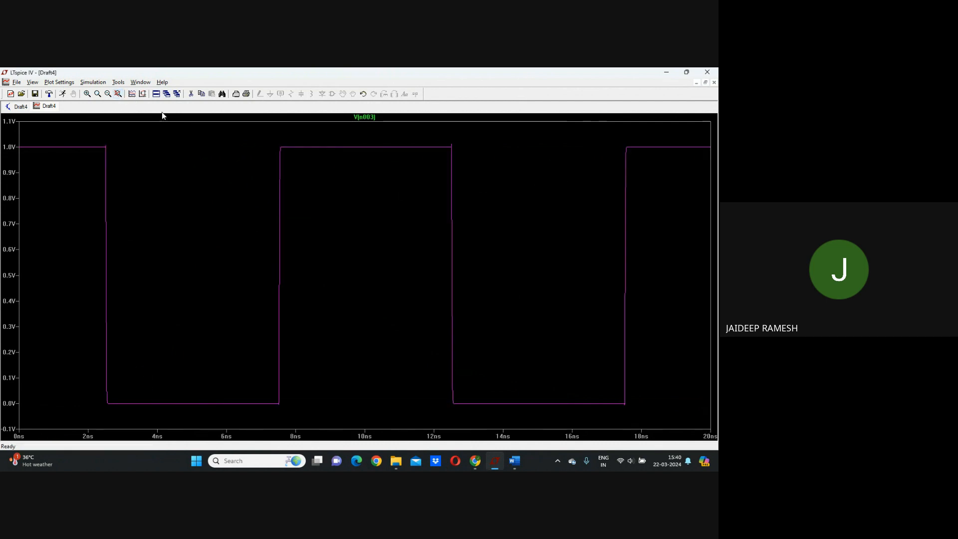
pyautogui.moveTo(272, 144); pyautogui.dragTo(312, 429)
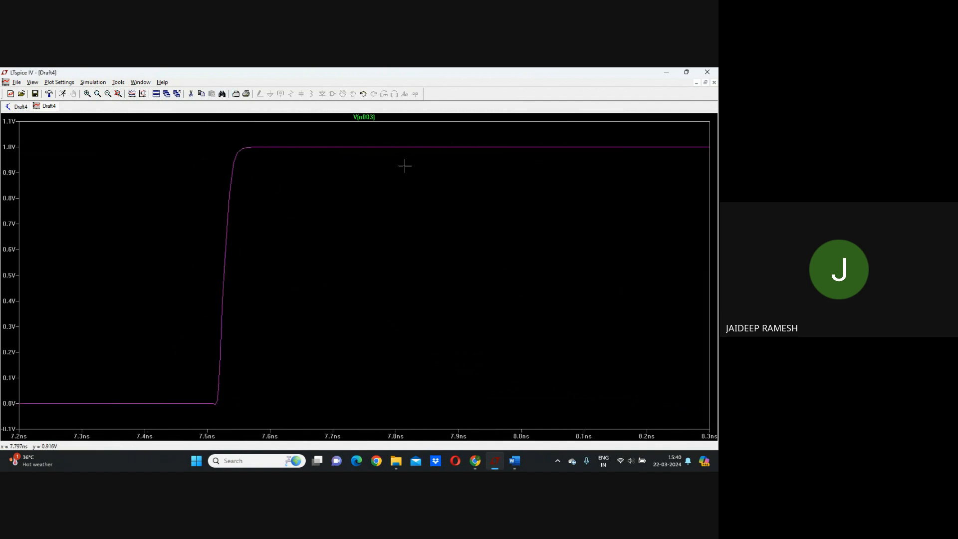
pyautogui.click(715, 83)
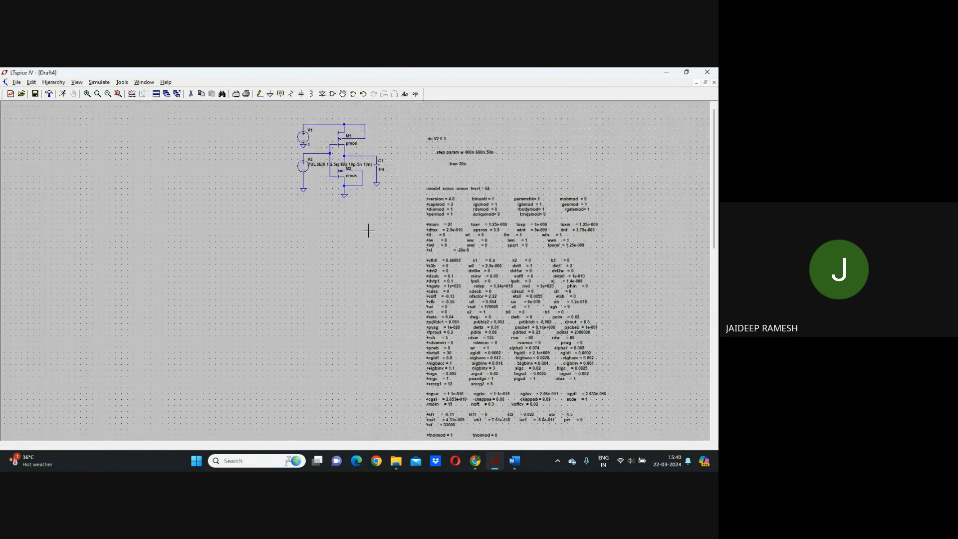
# - Switch to the Google Meet call in the browser, ignore the infinity mirror warning, and stop presenting the screen
pyautogui.moveTo(474, 468)
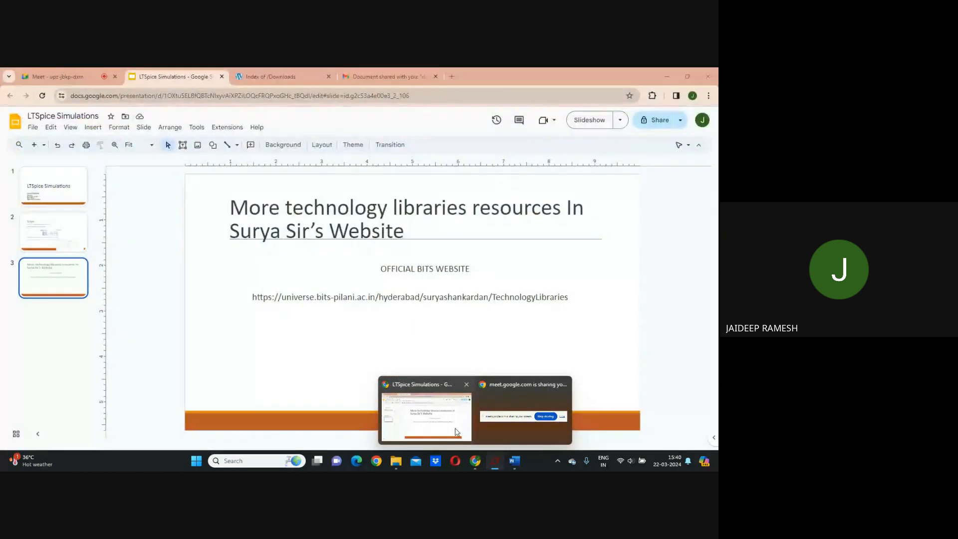
pyautogui.click(429, 415)
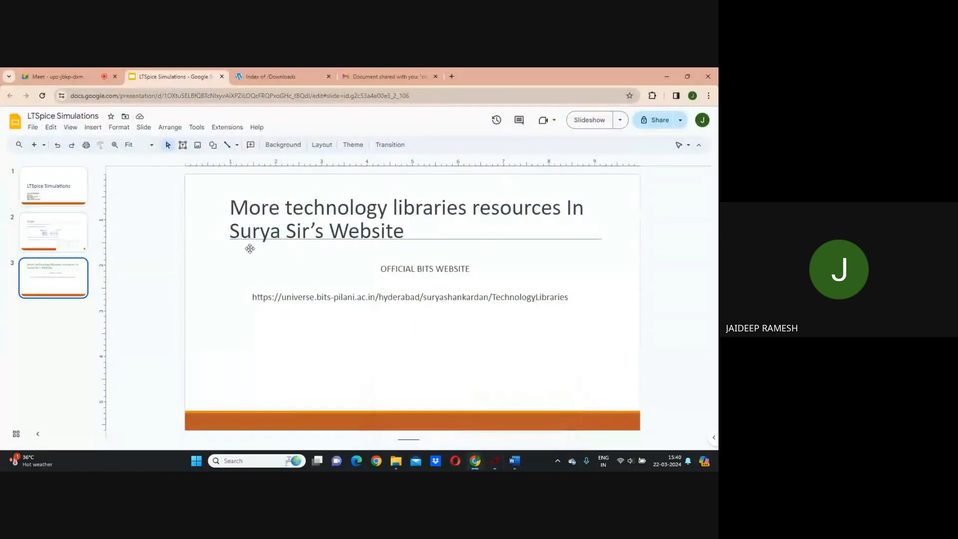
pyautogui.click(70, 75)
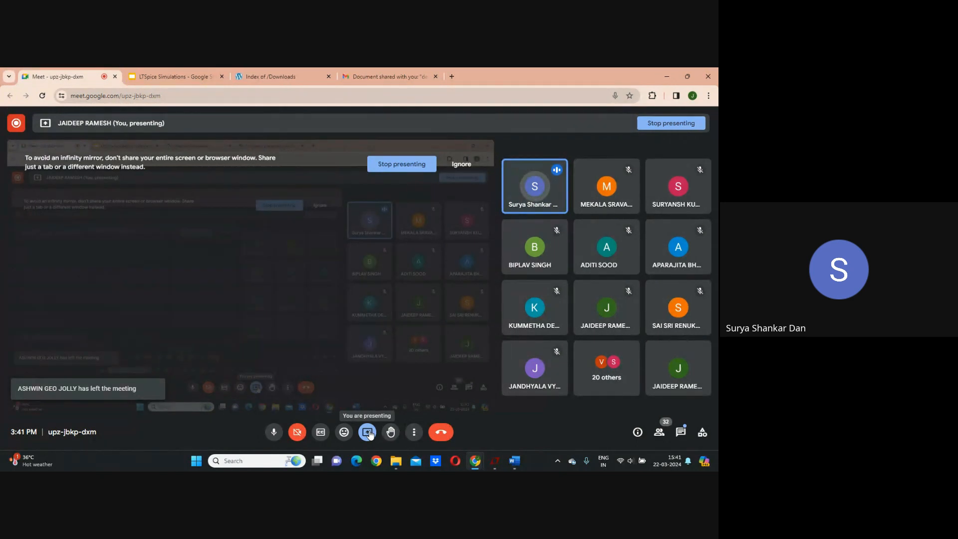
pyautogui.click(460, 164)
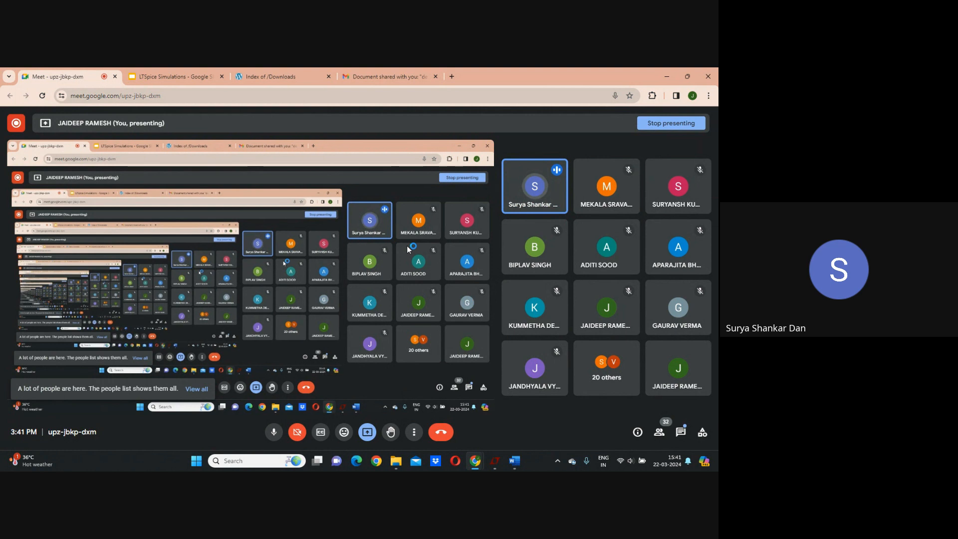
pyautogui.click(367, 434)
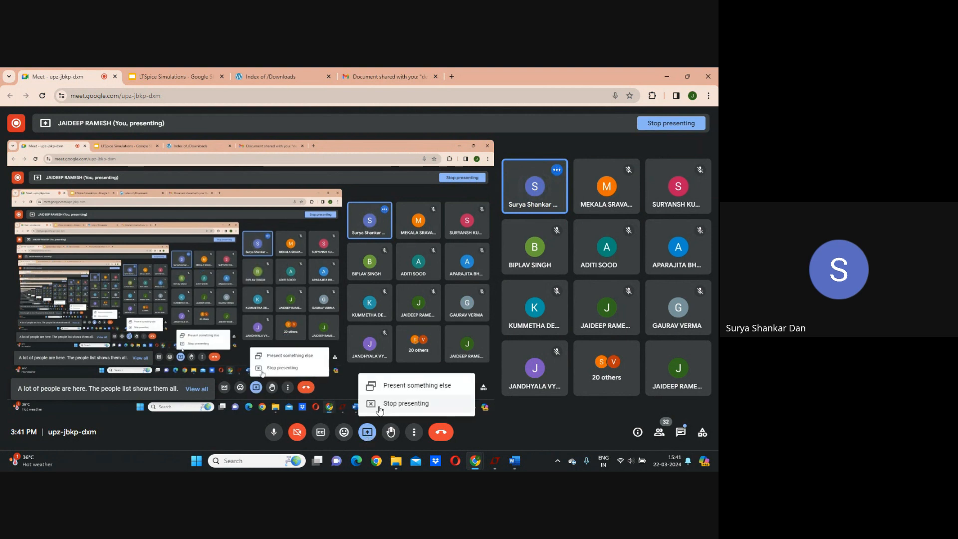
pyautogui.click(408, 405)
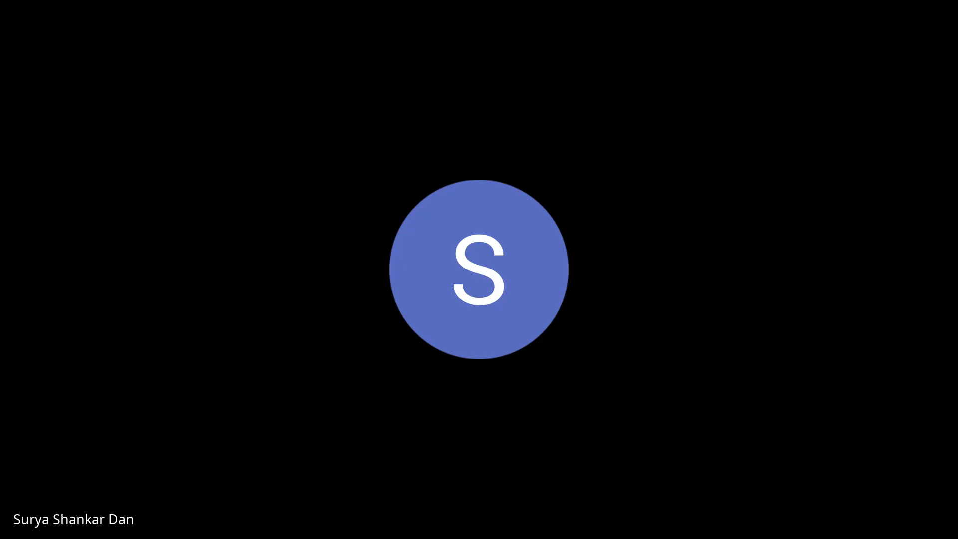